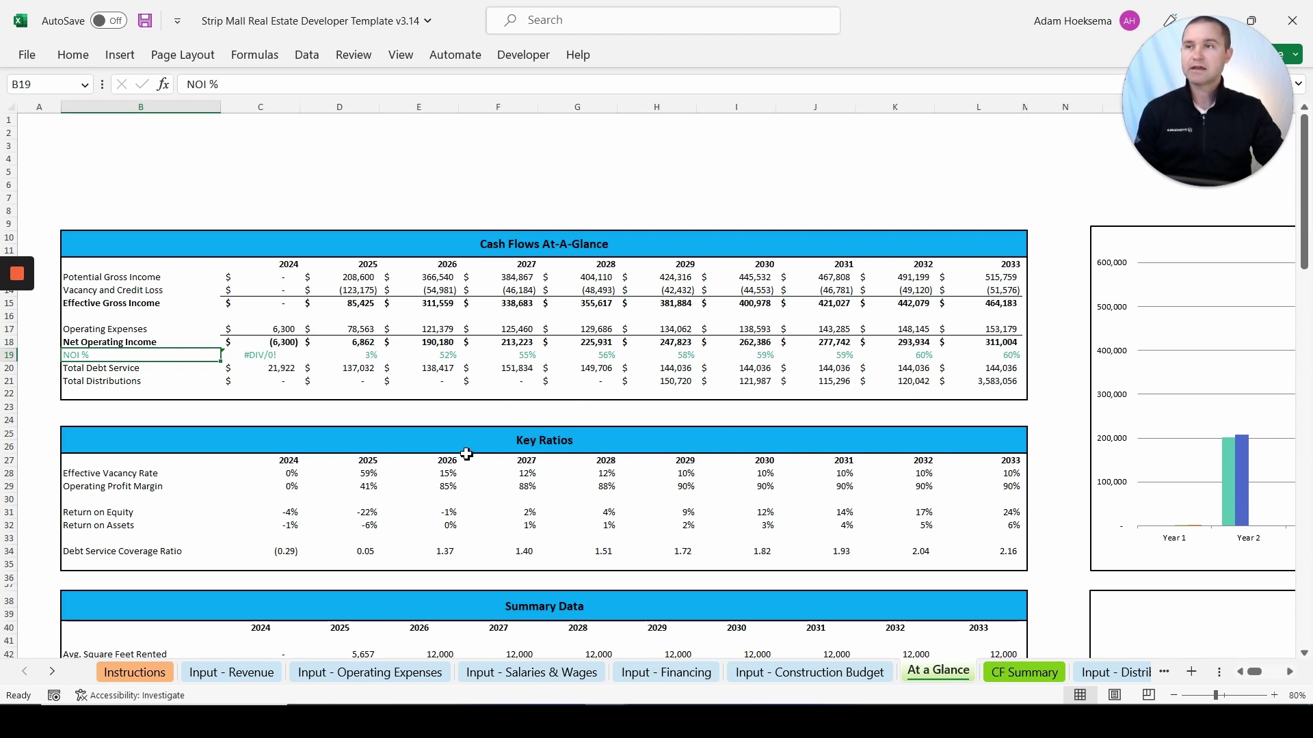
Step: Review the At a Glance sheet, from cash flows and key ratios to the construction budget and start-up funds charts
{"action": "scroll", "coordinate": [464, 430], "scroll_direction": "down", "scroll_amount": 7}
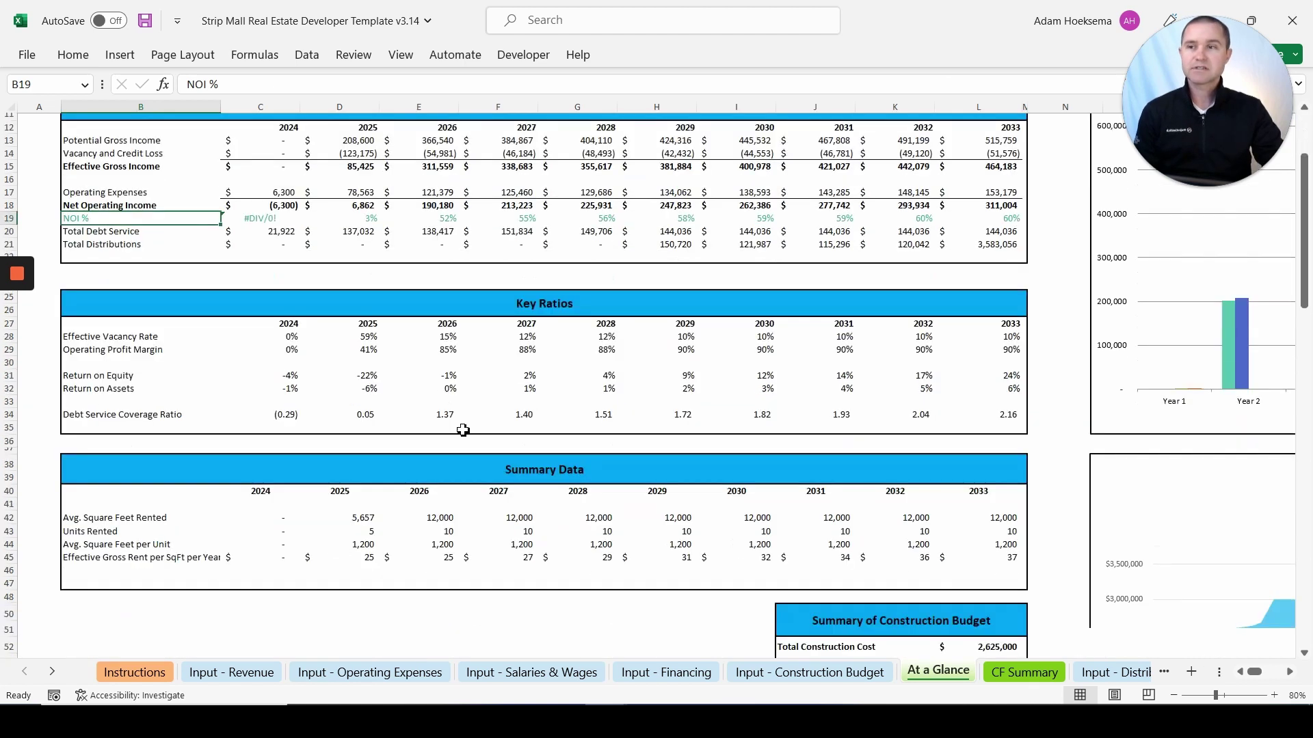
{"action": "scroll", "coordinate": [455, 425], "scroll_direction": "down", "scroll_amount": 7}
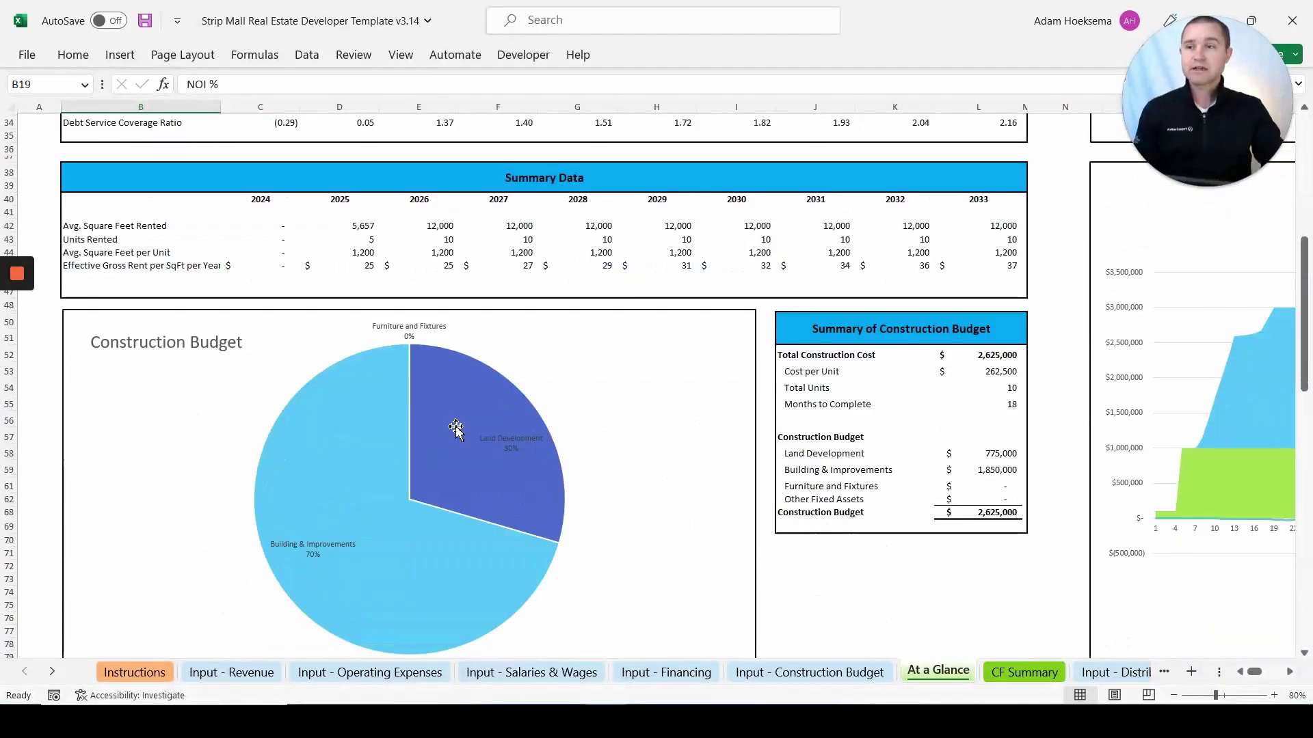
{"action": "scroll", "coordinate": [455, 428], "scroll_direction": "down", "scroll_amount": 7}
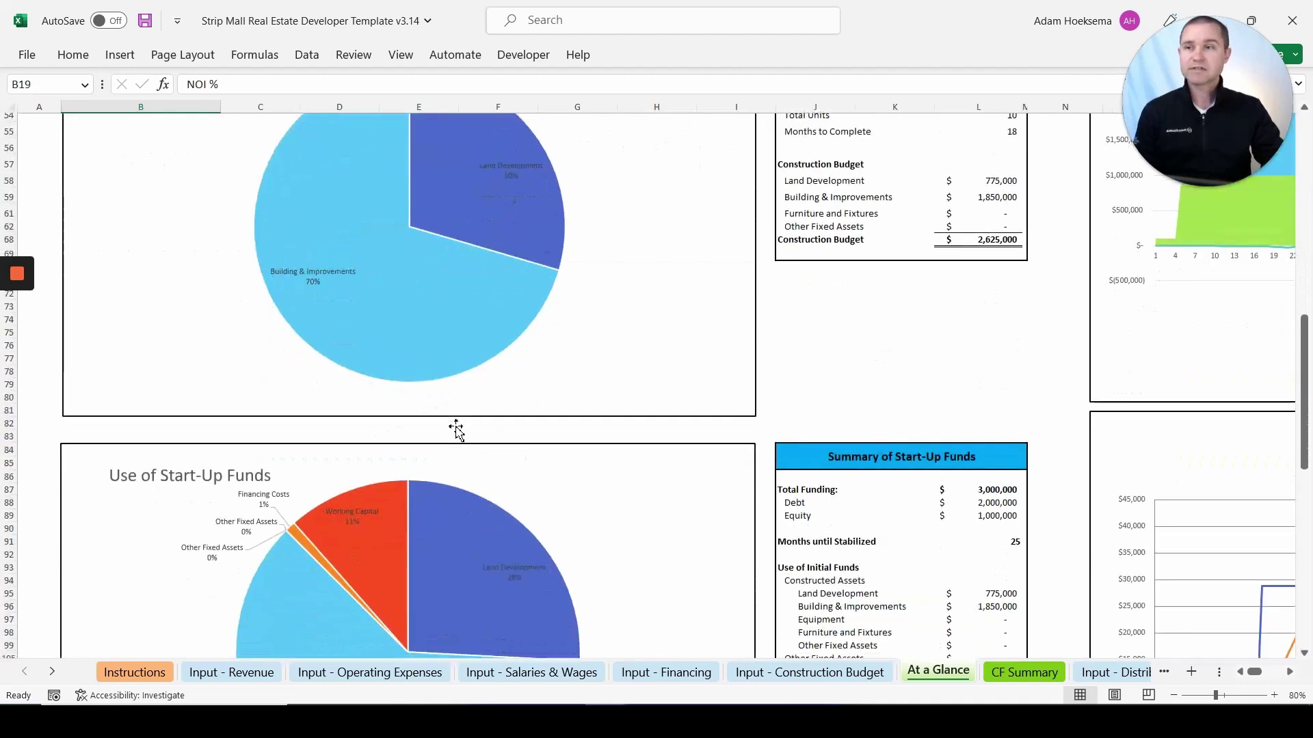
{"action": "scroll", "coordinate": [606, 456], "scroll_direction": "up", "scroll_amount": 2}
{"action": "scroll", "coordinate": [606, 456], "scroll_direction": "up", "scroll_amount": 15}
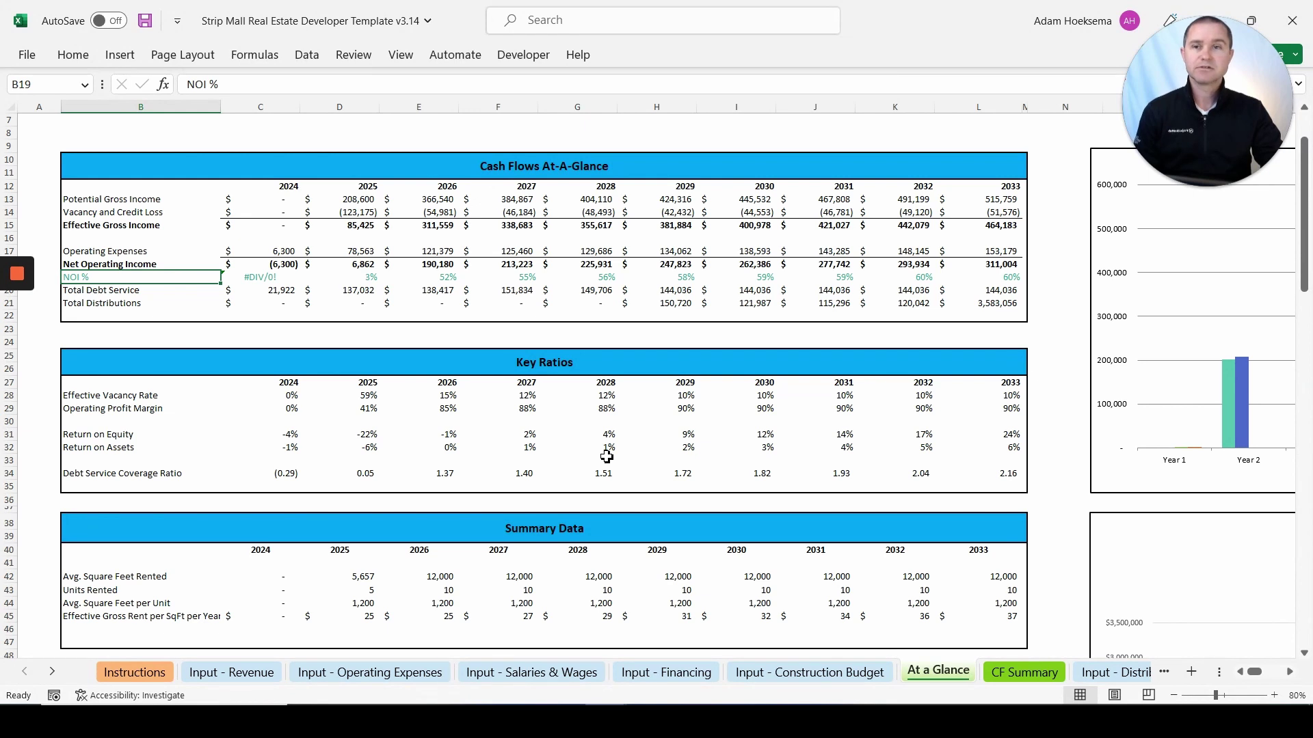
Step: Examine the ten-year statement of cash flows on the CF Summary sheet
{"action": "left_click", "coordinate": [1032, 673]}
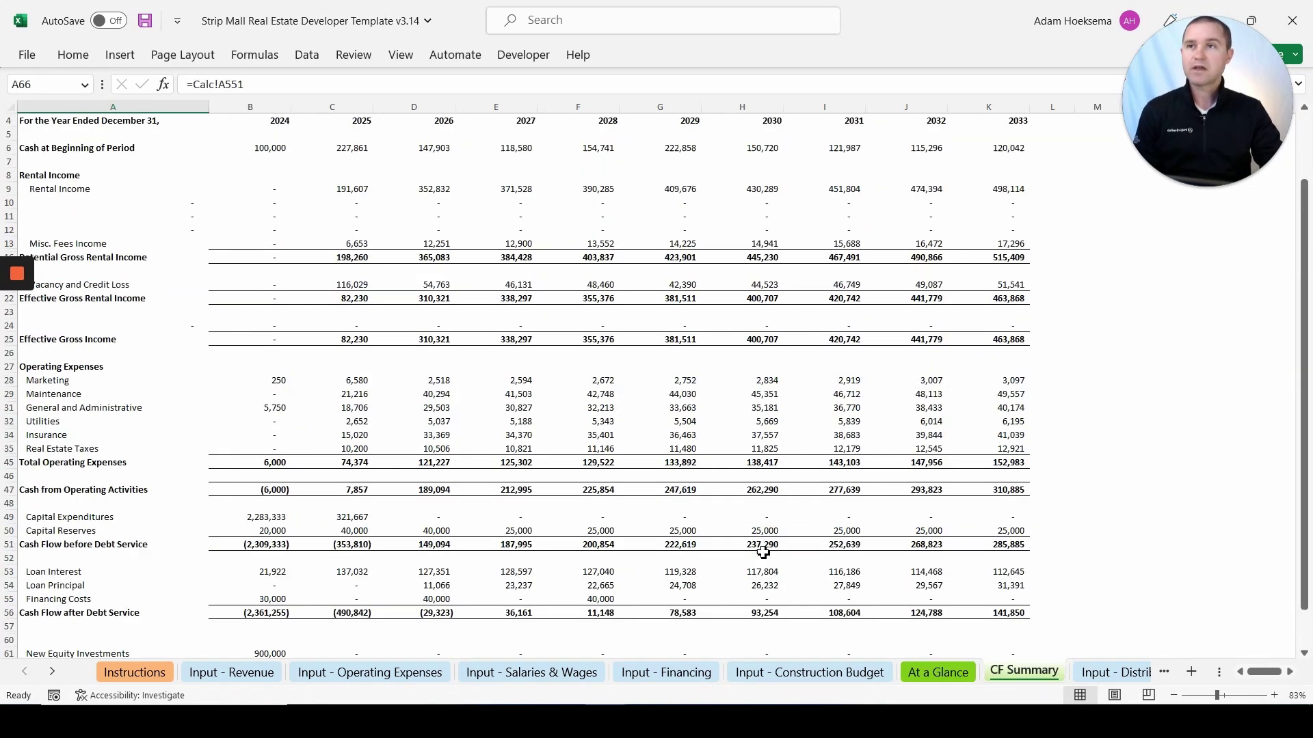
{"action": "scroll", "coordinate": [763, 552], "scroll_direction": "up", "scroll_amount": 1}
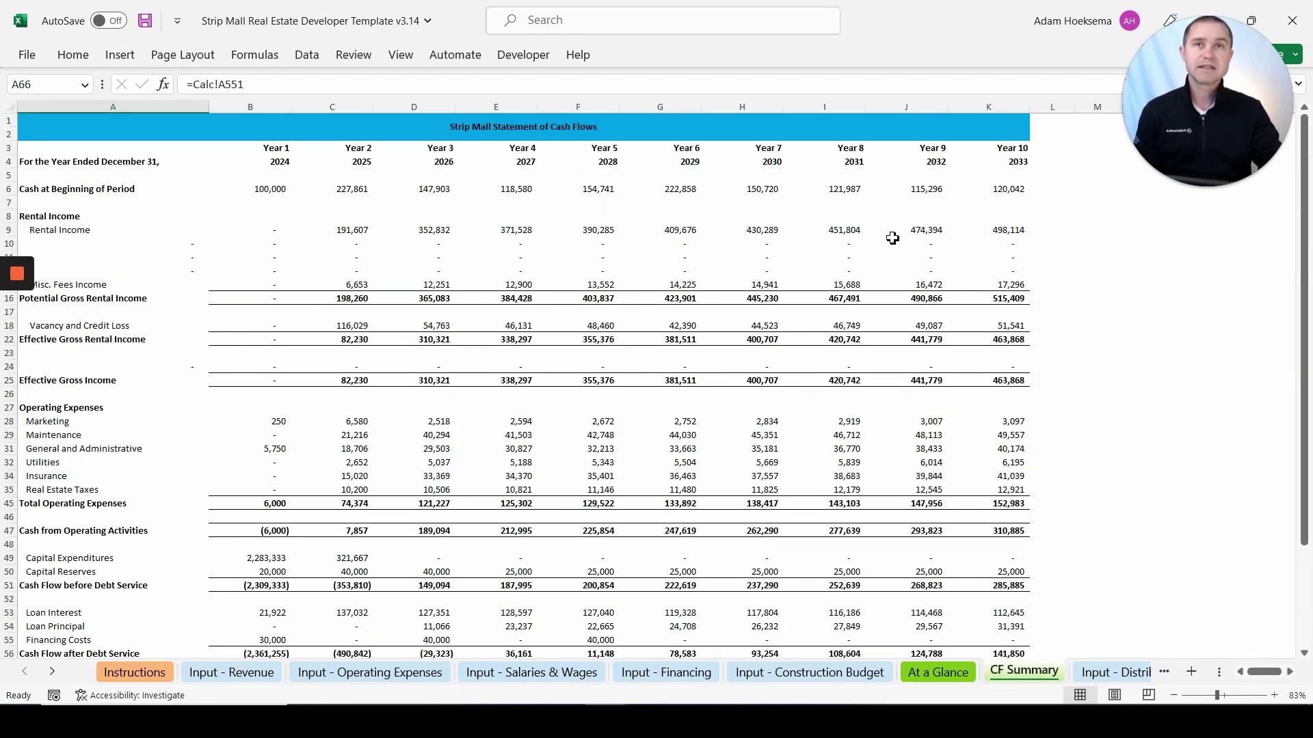
Step: Show the BS Summary balance sheet in Normal view instead of the page break preview
{"action": "left_click", "coordinate": [1163, 673]}
{"action": "left_click", "coordinate": [1164, 673]}
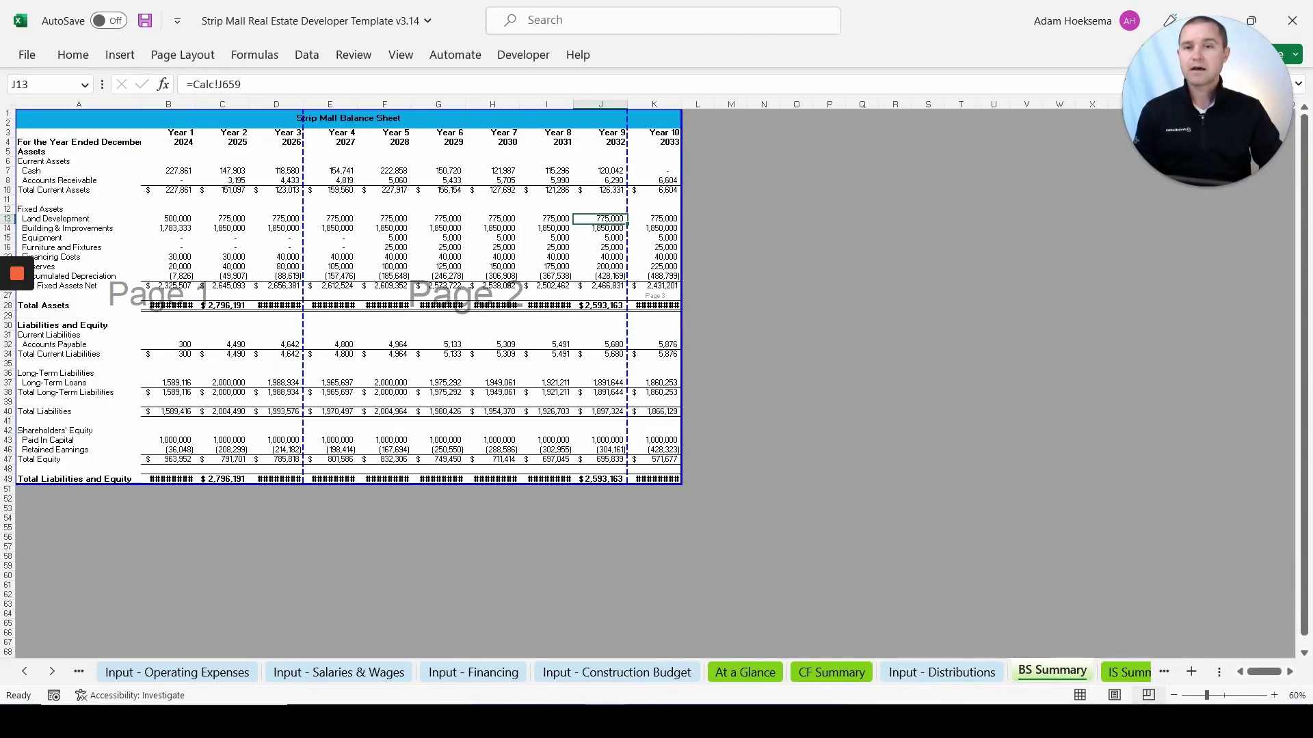
{"action": "left_click", "coordinate": [1079, 696]}
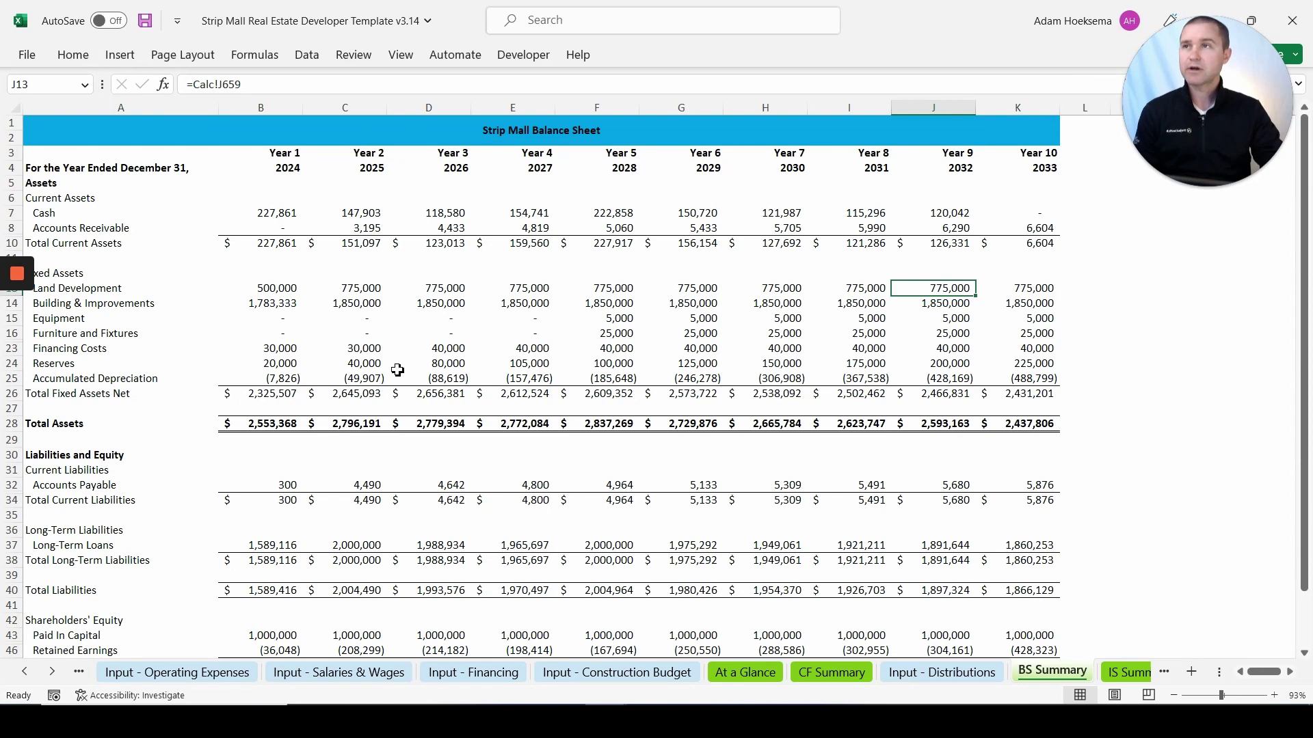
Step: Review the IS Summary income statement and the monthly Year 1 statement on the Cash Flows Stmt sheet
{"action": "left_click", "coordinate": [1163, 672]}
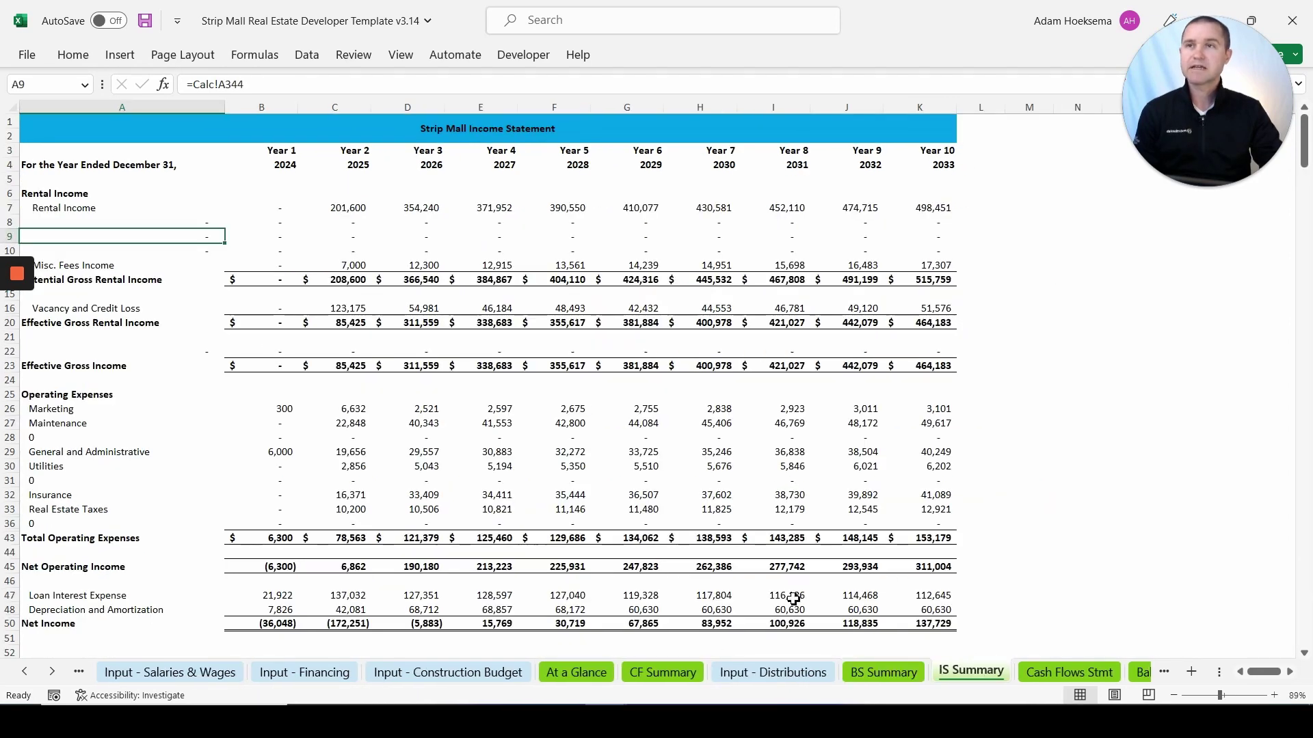
{"action": "left_click", "coordinate": [1069, 672]}
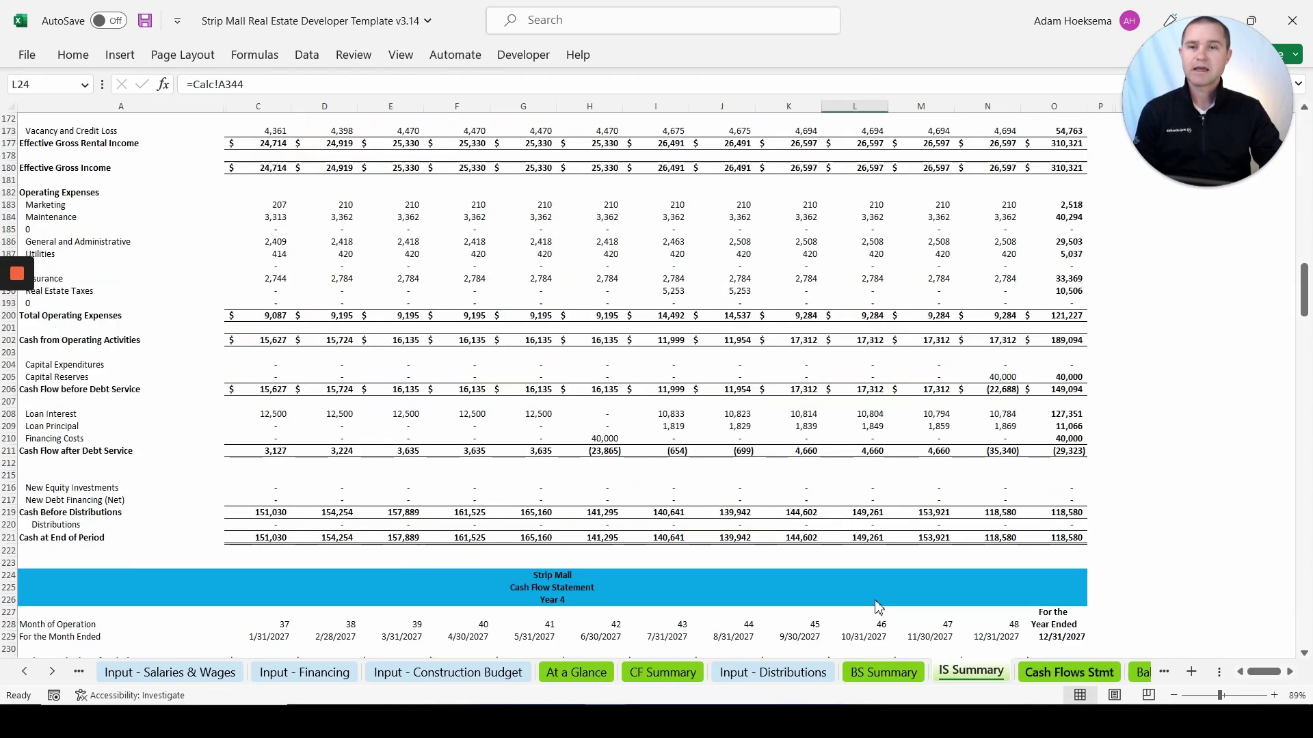
{"action": "scroll", "coordinate": [798, 496], "scroll_direction": "up", "scroll_amount": 13}
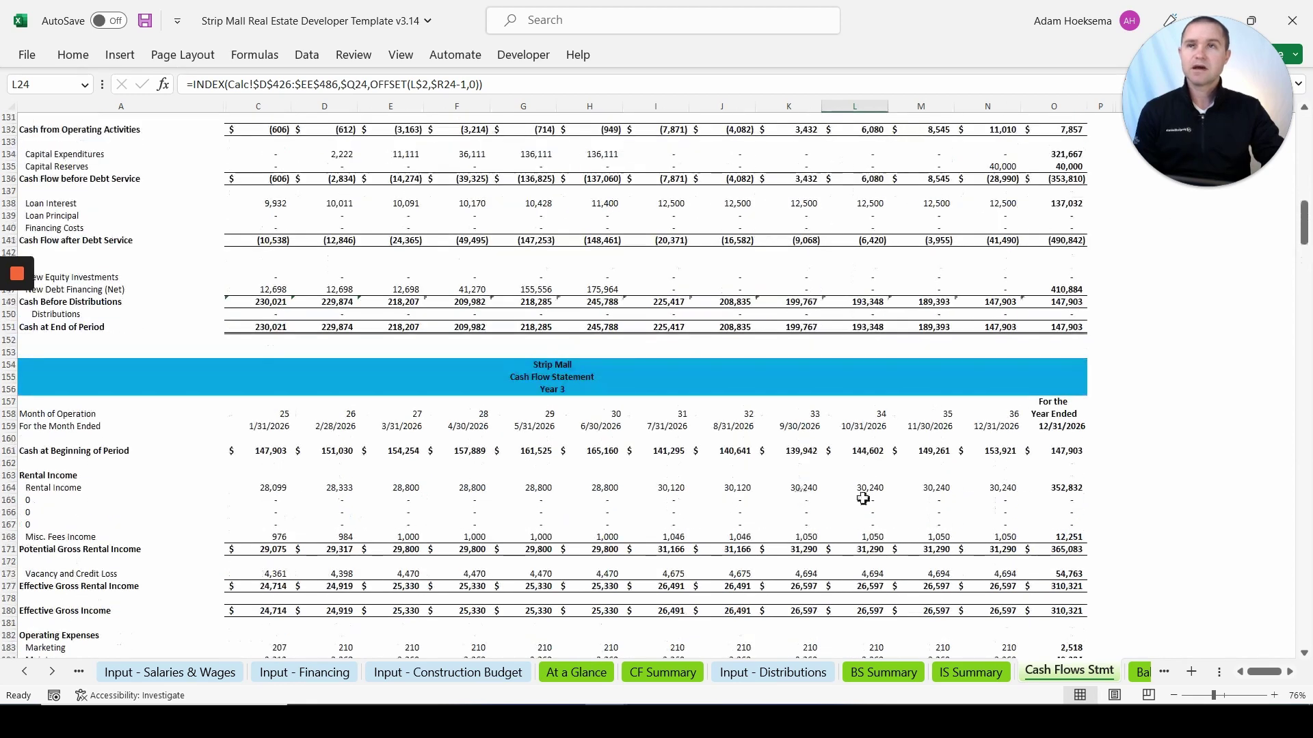
{"action": "left_click_drag", "start_coordinate": [1305, 210], "coordinate": [1305, 123]}
{"action": "left_click", "coordinate": [699, 265]}
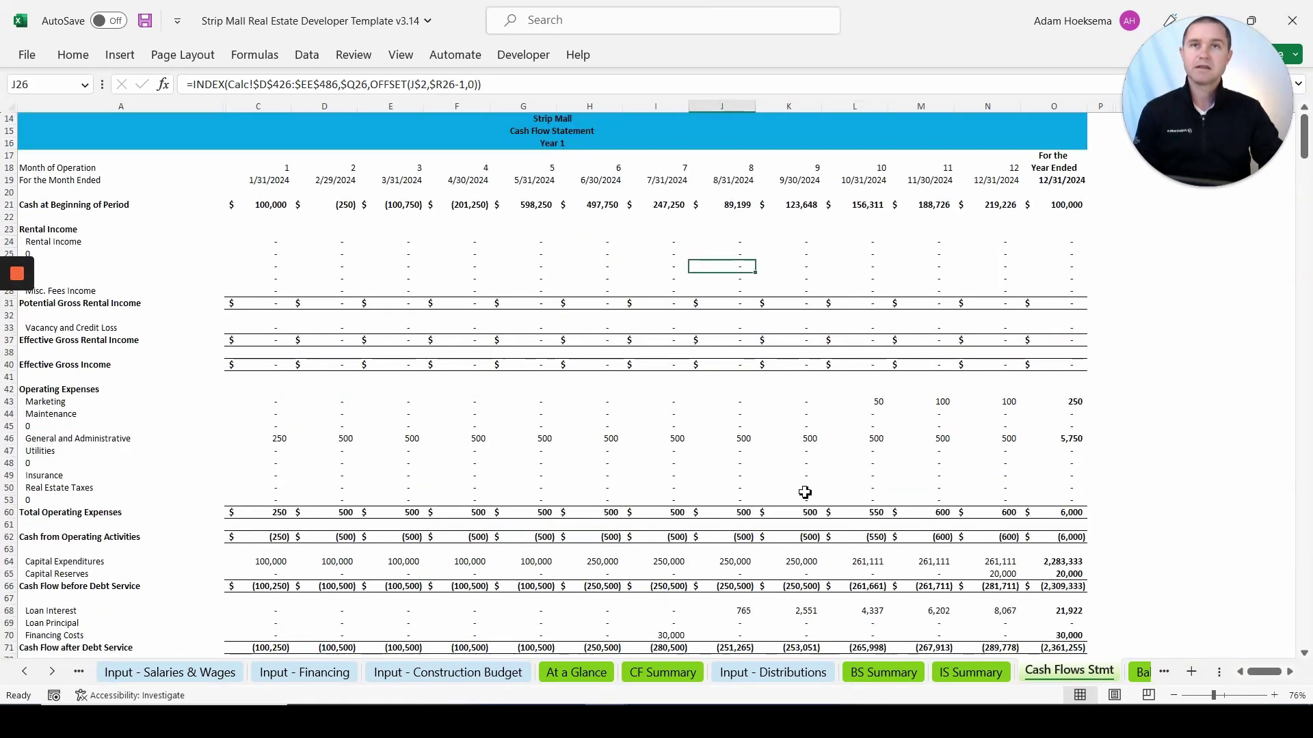
{"action": "scroll", "coordinate": [805, 493], "scroll_direction": "down", "scroll_amount": 9}
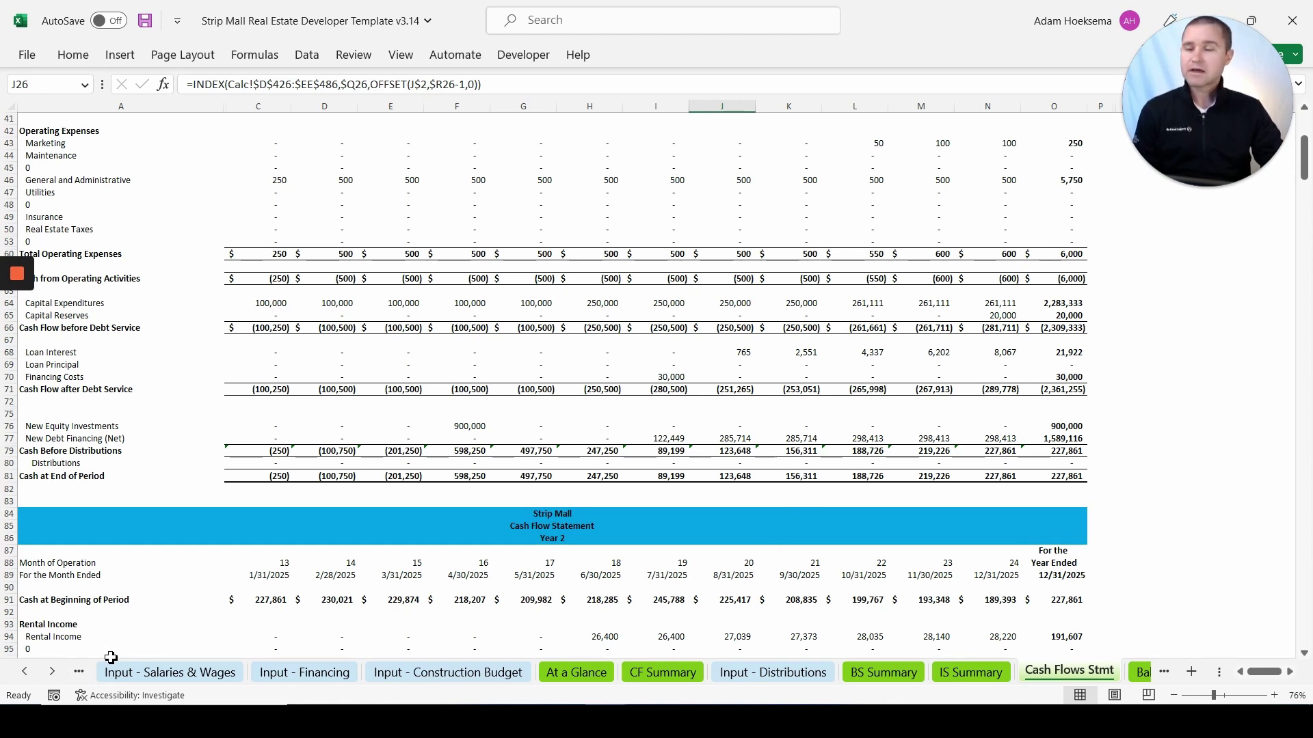
Step: Go back to the Input - Revenue sheet and examine its general assumptions, unit types, rent increase, vacancy and gross income sections
{"action": "left_click", "coordinate": [25, 673]}
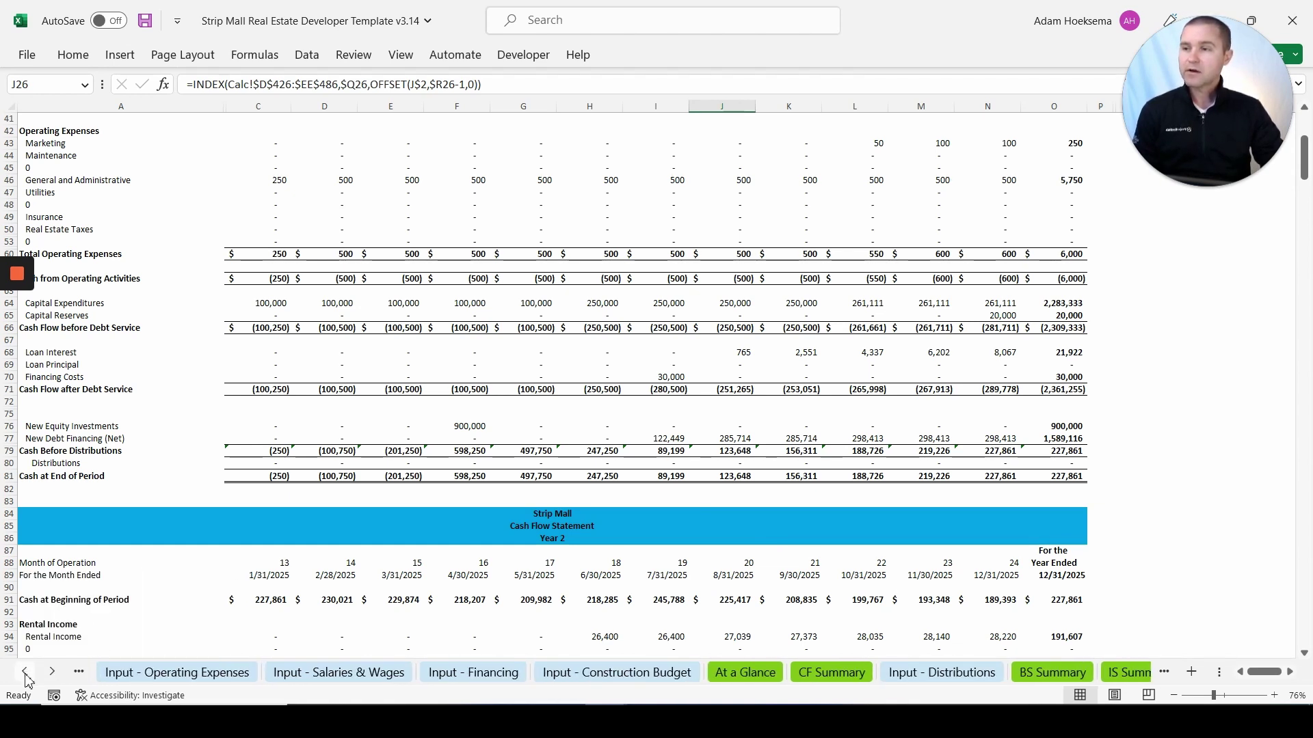
{"action": "left_click", "coordinate": [25, 674]}
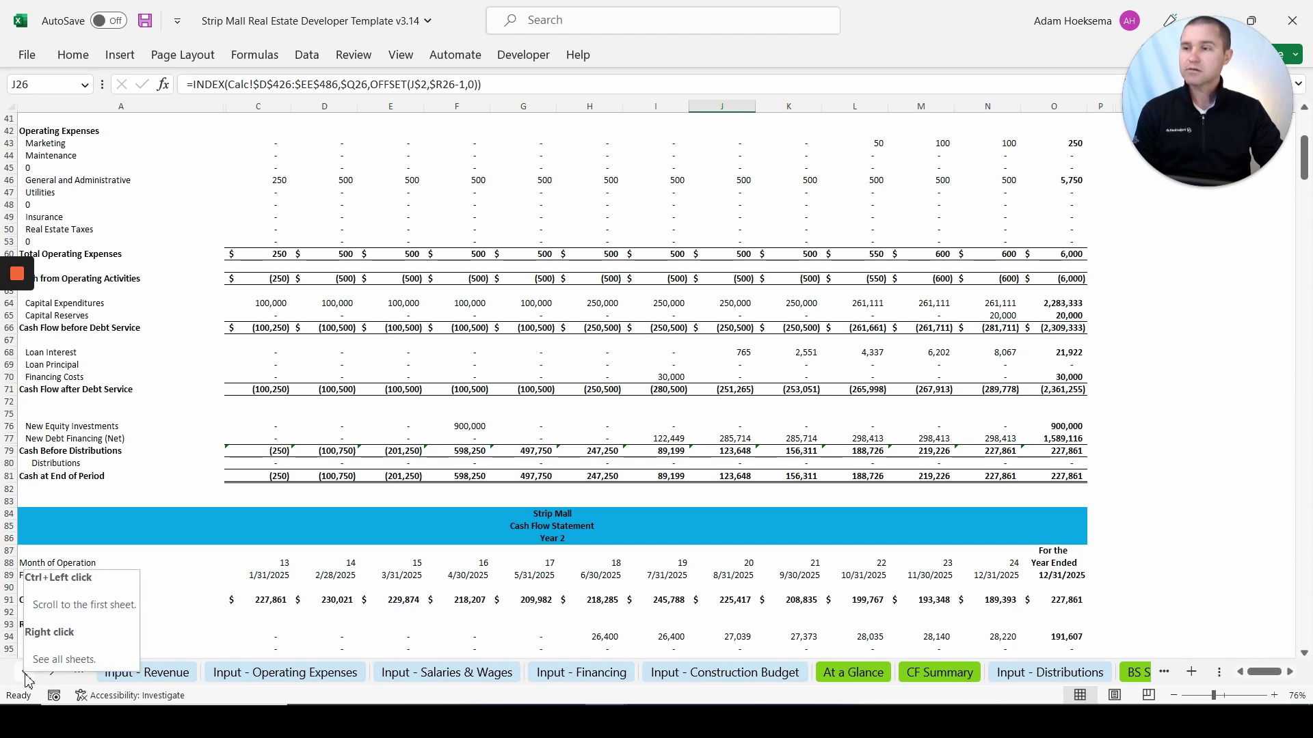
{"action": "left_click", "coordinate": [146, 673]}
{"action": "scroll", "coordinate": [145, 637], "scroll_direction": "up", "scroll_amount": 4}
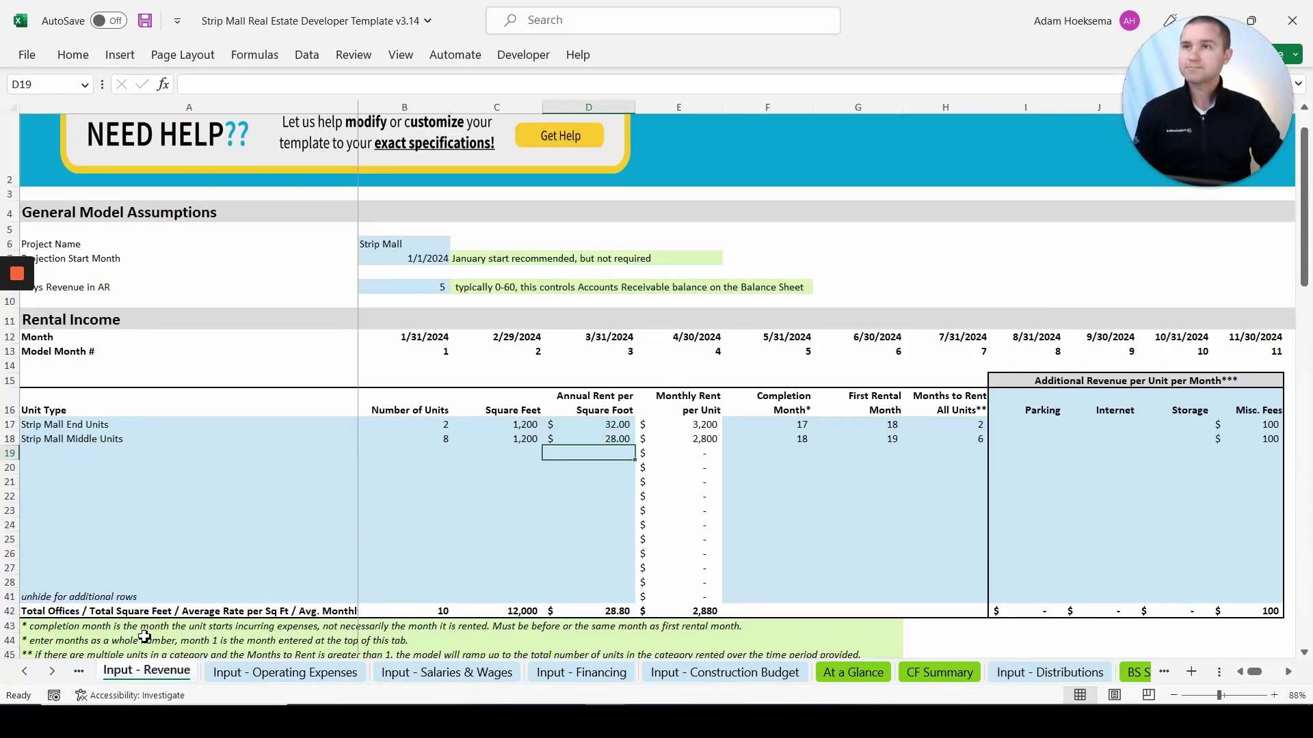
{"action": "scroll", "coordinate": [145, 638], "scroll_direction": "up", "scroll_amount": 1}
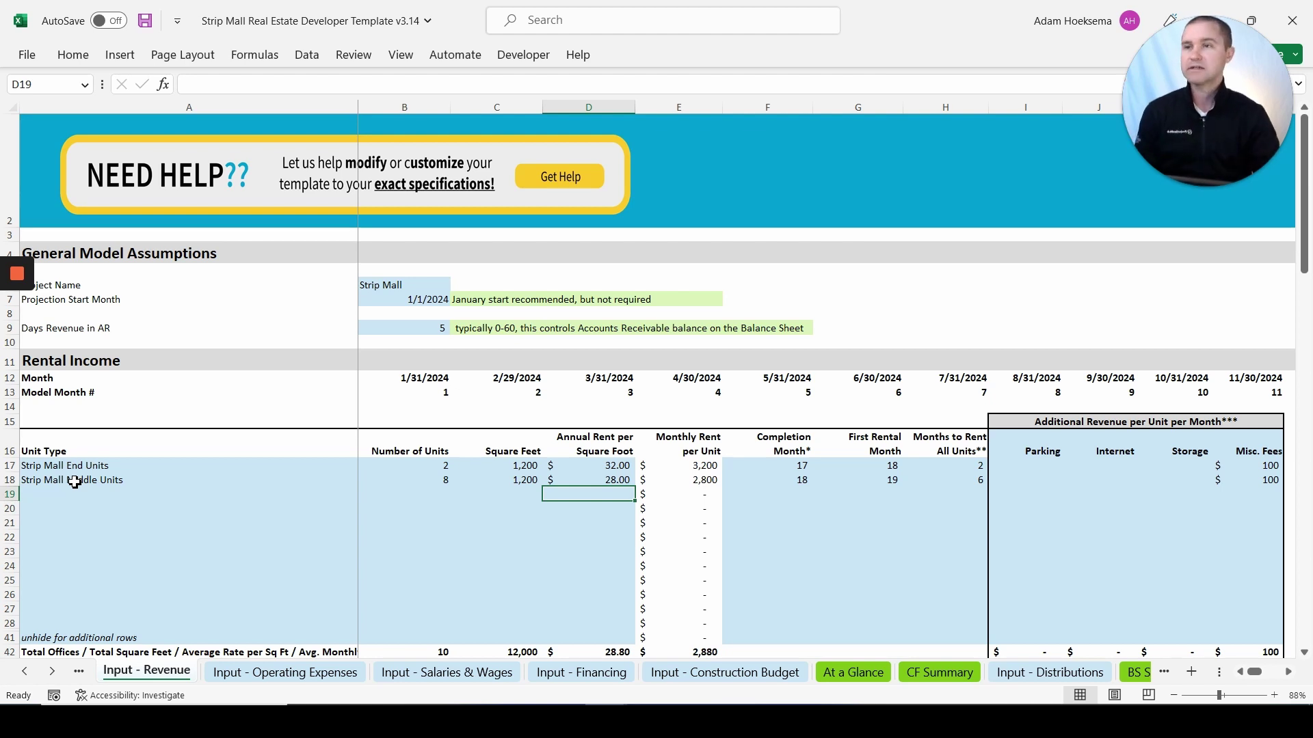
{"action": "scroll", "coordinate": [639, 526], "scroll_direction": "down", "scroll_amount": 4}
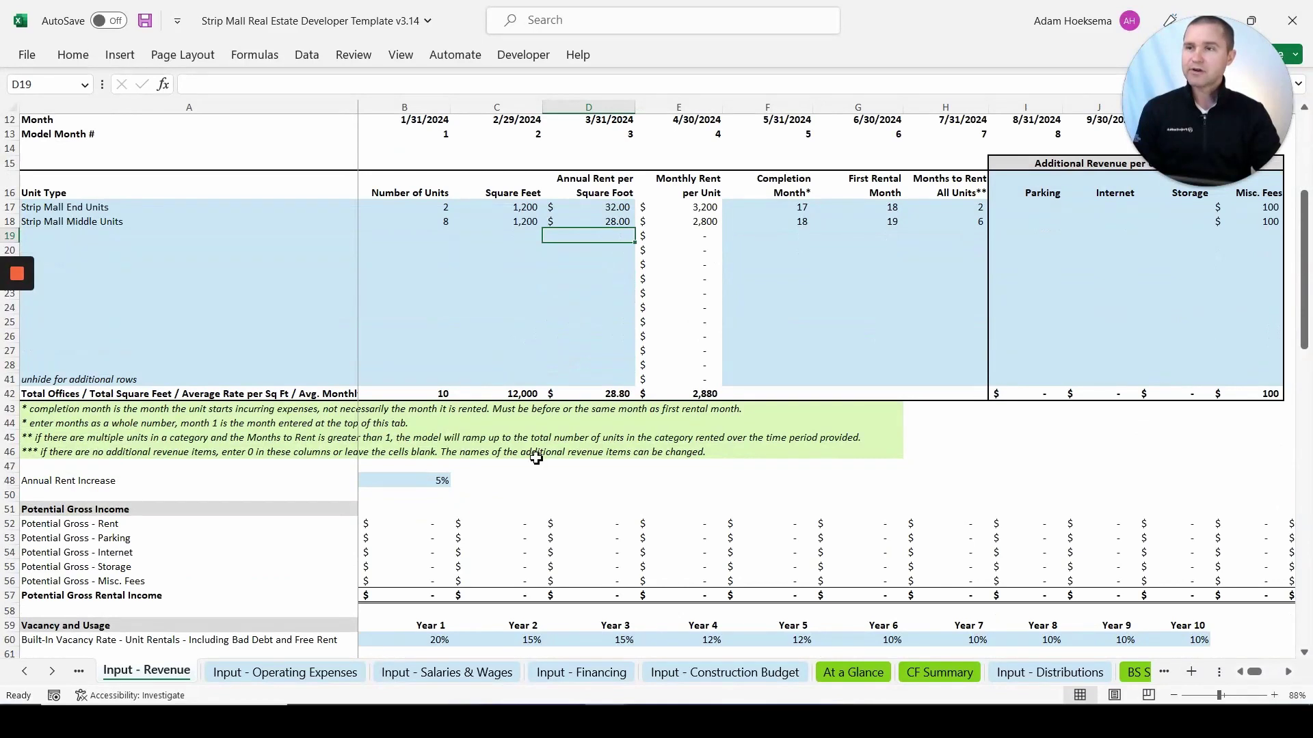
{"action": "scroll", "coordinate": [537, 459], "scroll_direction": "down", "scroll_amount": 3}
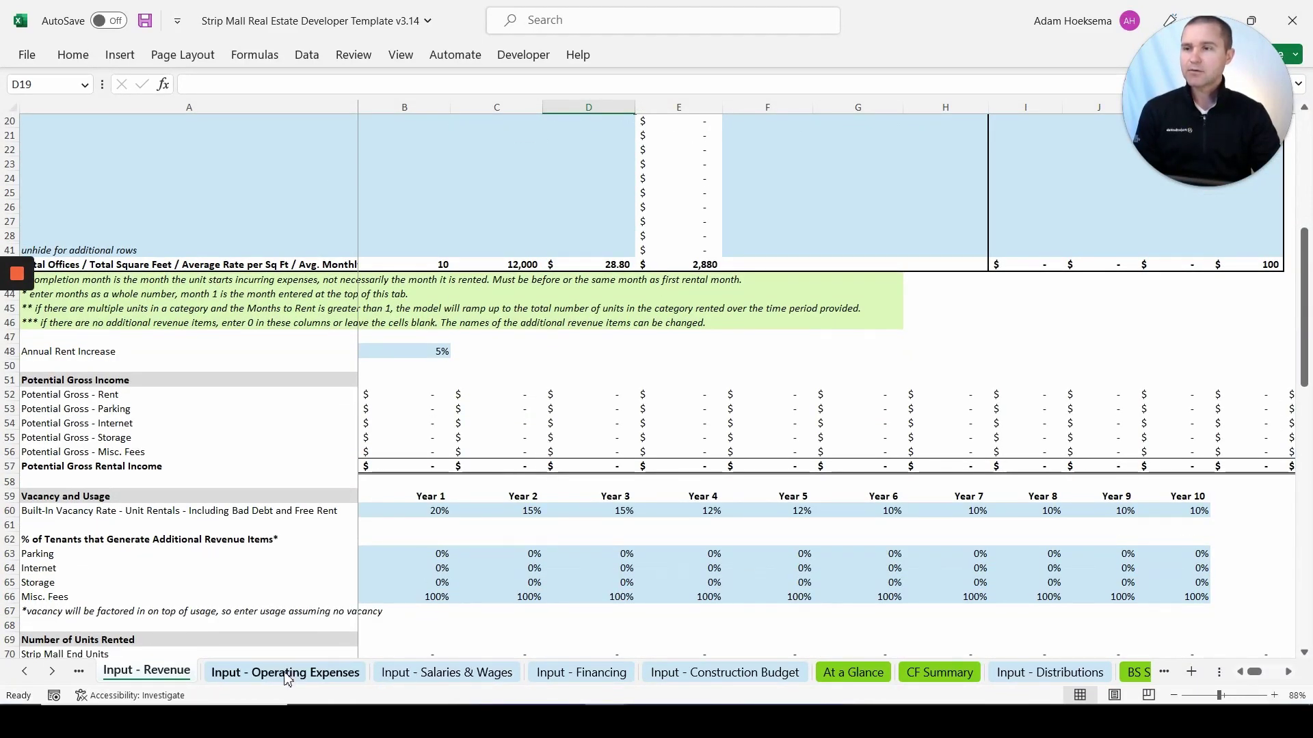
{"action": "scroll", "coordinate": [375, 545], "scroll_direction": "down", "scroll_amount": 6}
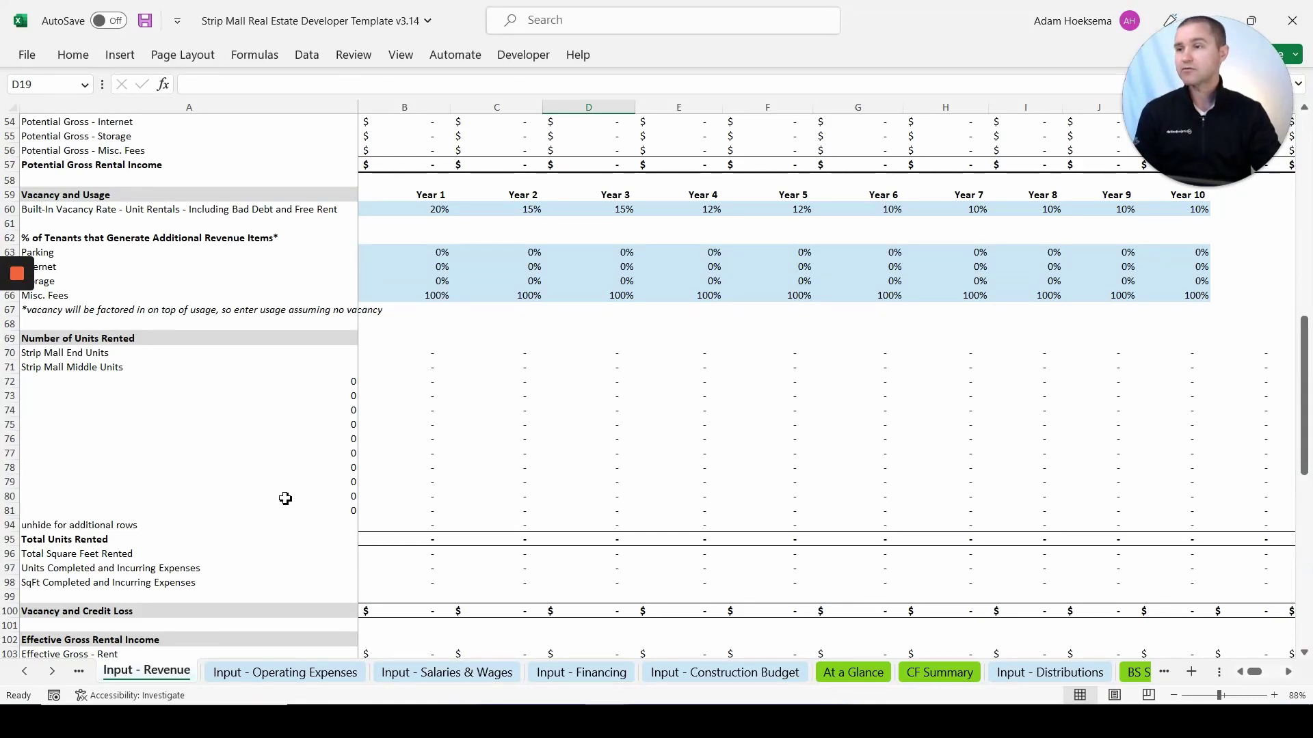
{"action": "scroll", "coordinate": [285, 498], "scroll_direction": "down", "scroll_amount": 4}
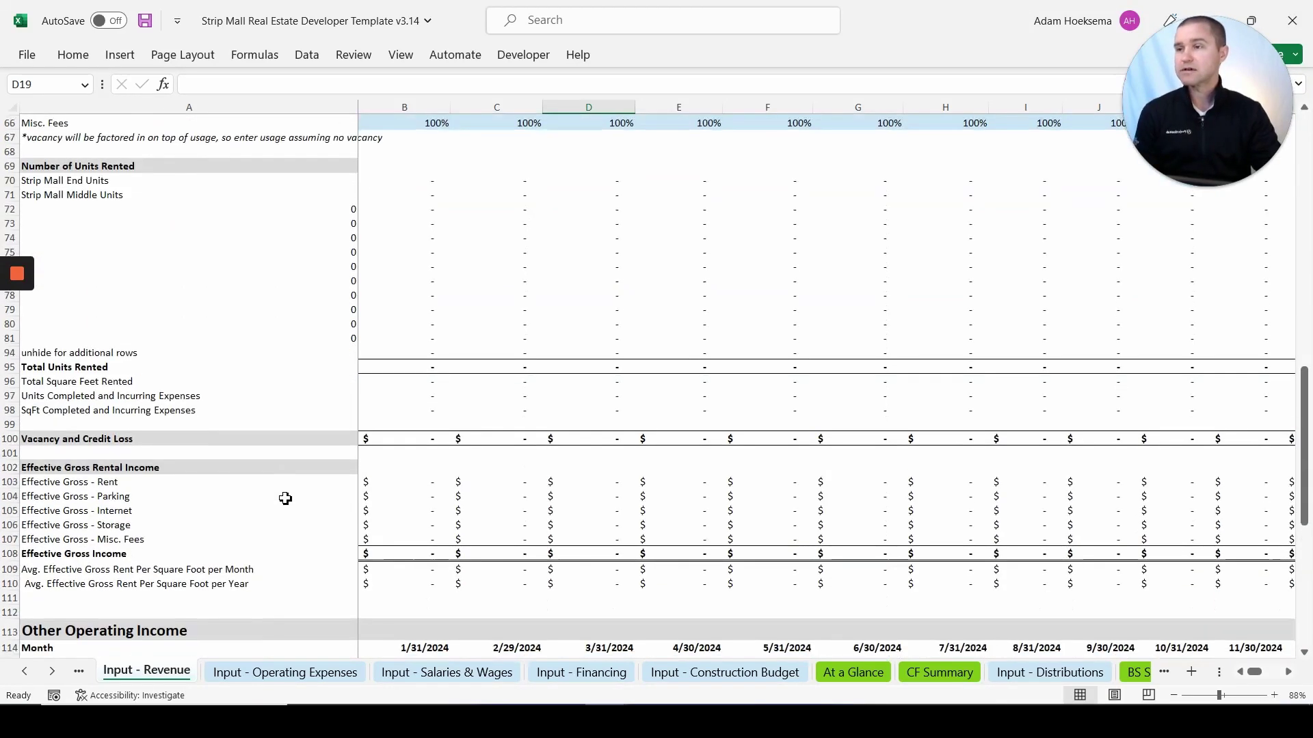
Step: Examine the per-unit and percent-of-revenue expense tables on the Input - Operating Expenses sheet
{"action": "left_click", "coordinate": [304, 673]}
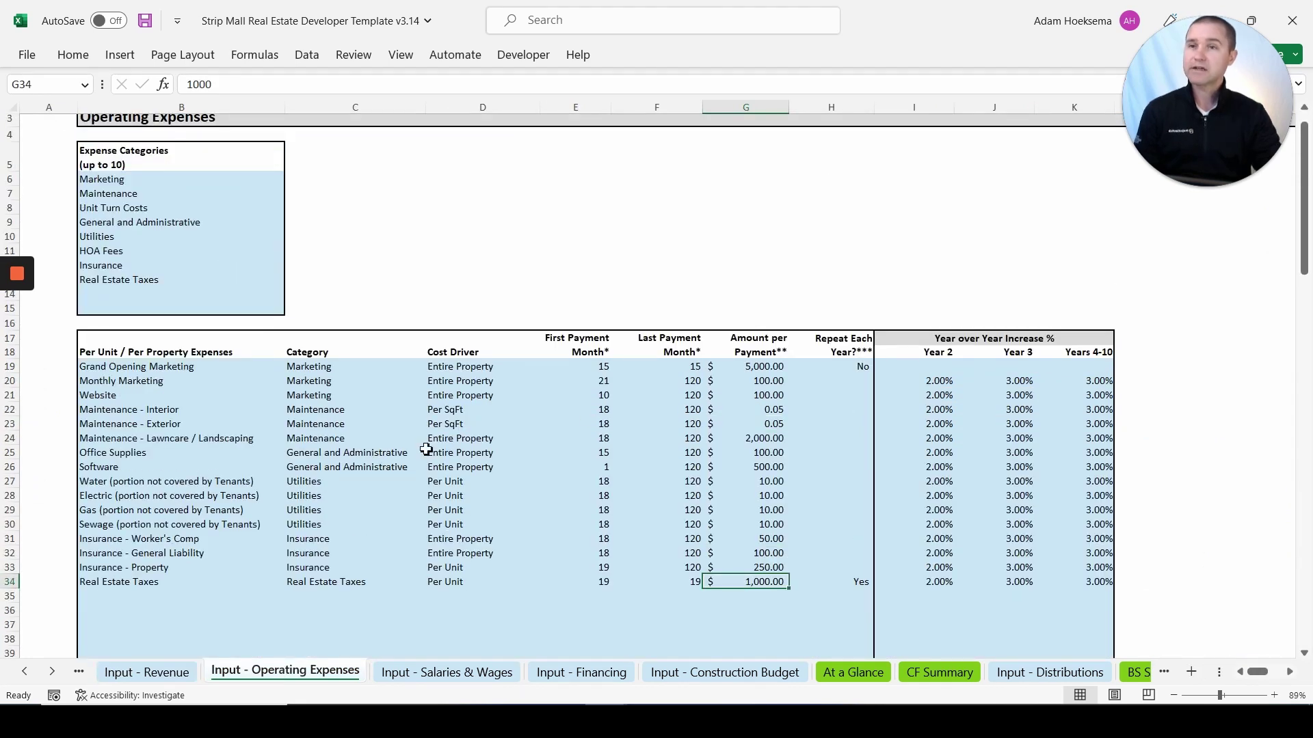
{"action": "scroll", "coordinate": [309, 492], "scroll_direction": "down", "scroll_amount": 3}
{"action": "scroll", "coordinate": [309, 492], "scroll_direction": "down", "scroll_amount": 3}
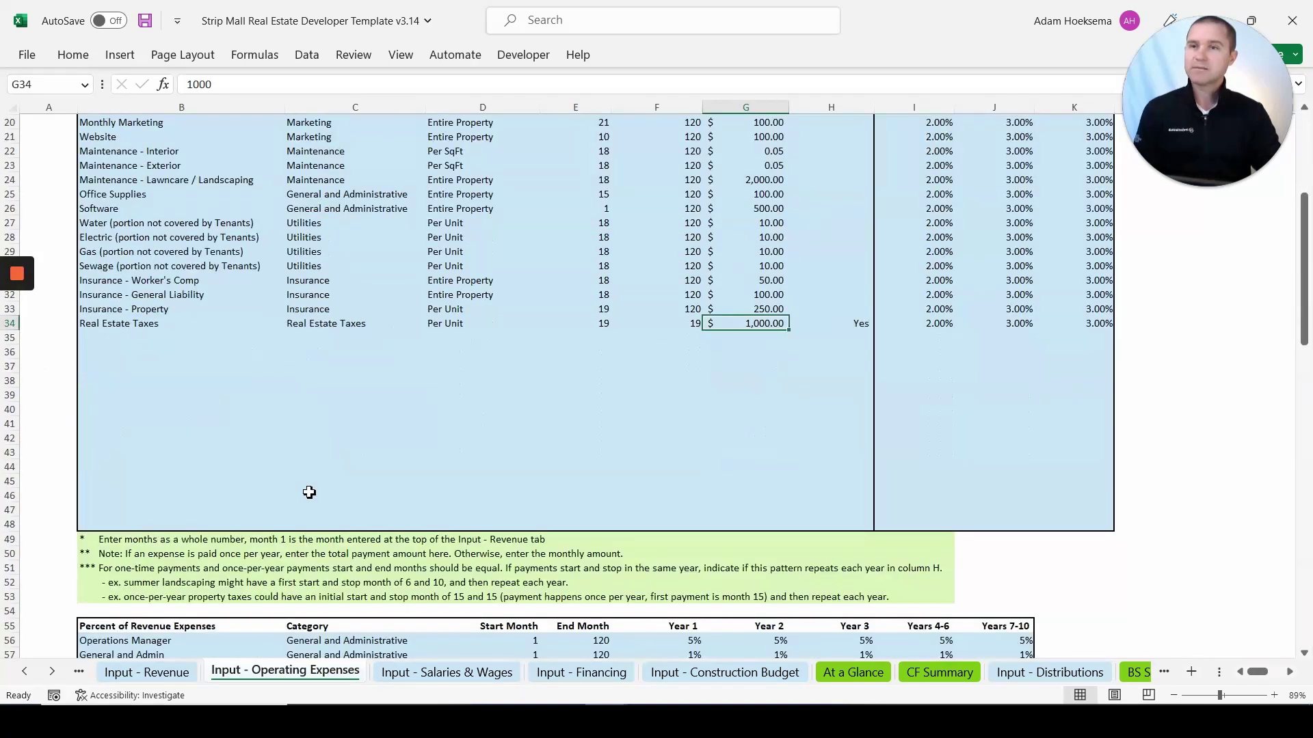
{"action": "scroll", "coordinate": [309, 493], "scroll_direction": "down", "scroll_amount": 4}
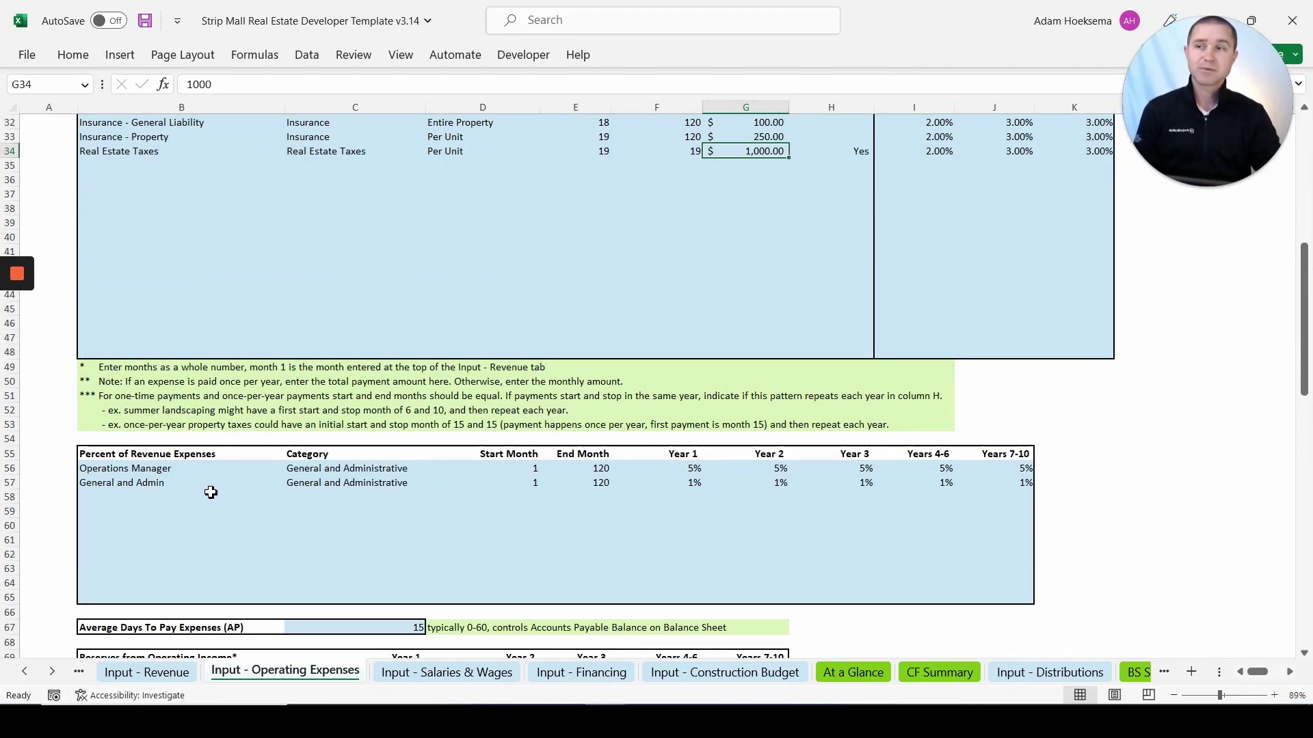
{"action": "scroll", "coordinate": [354, 529], "scroll_direction": "up", "scroll_amount": 9}
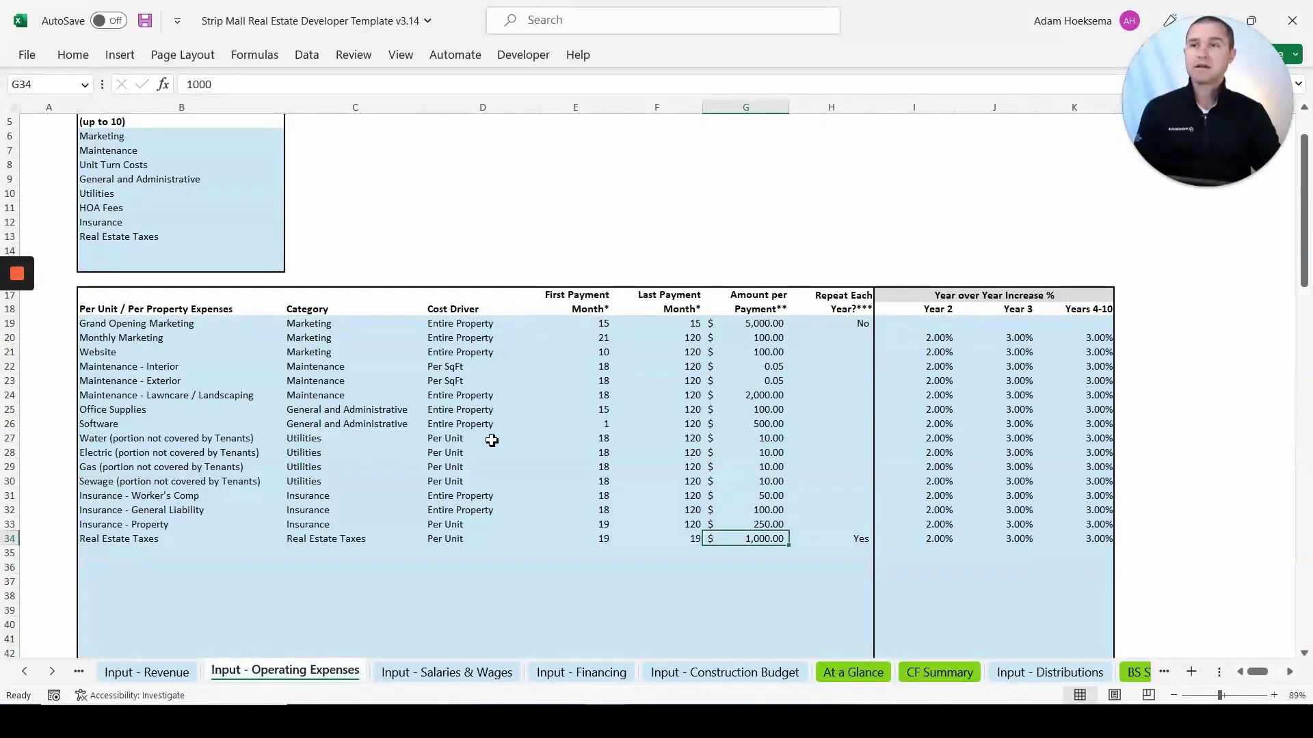
Step: Check the available cost driver options for the Monthly Marketing expense without changing its selection
{"action": "left_click", "coordinate": [507, 338]}
{"action": "left_click", "coordinate": [548, 340]}
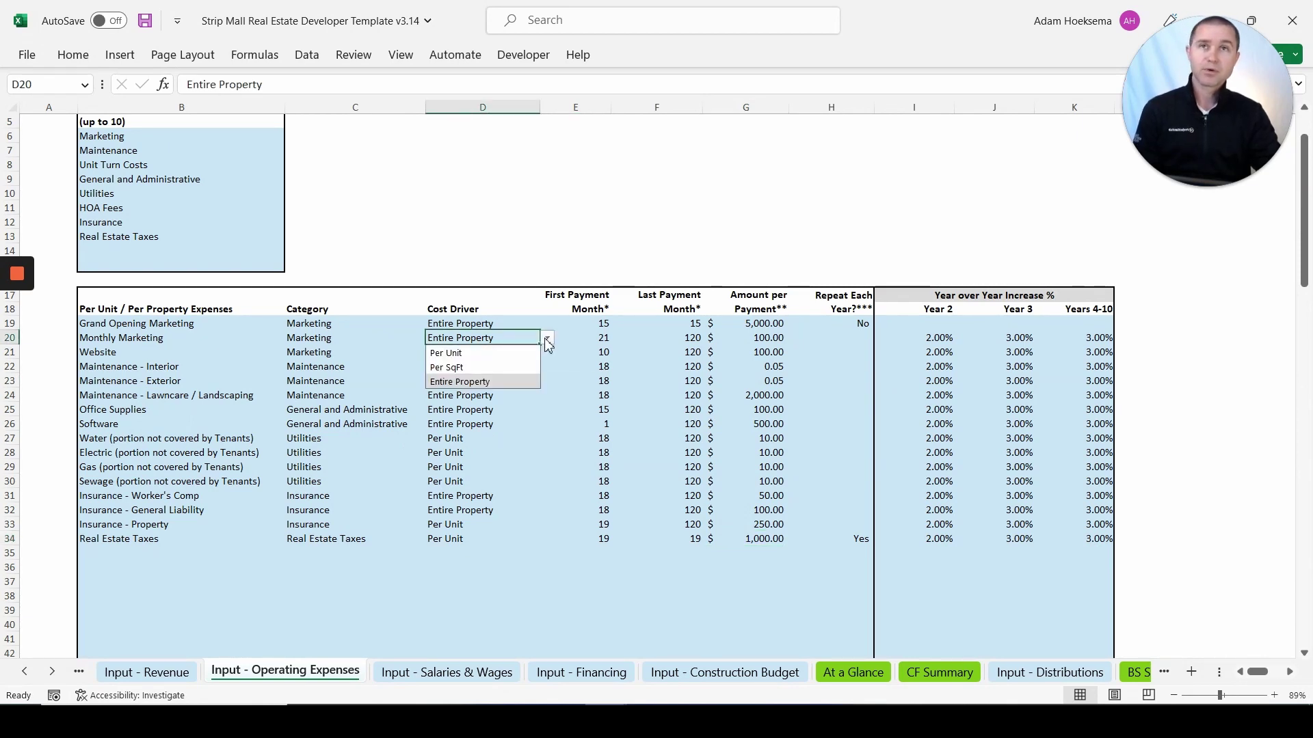
{"action": "left_click", "coordinate": [547, 340]}
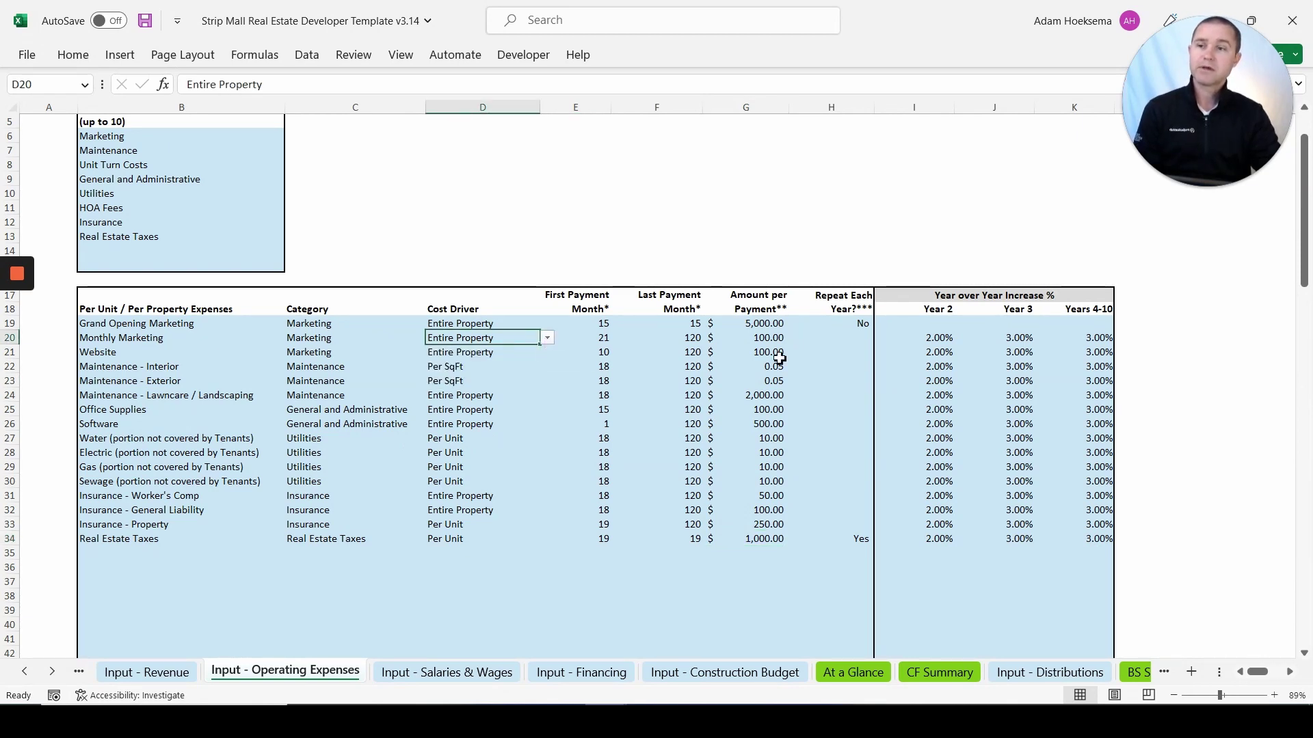
Step: Review the Input - Salaries & Wages sheet and the budget, equity, financing cost and debt sections of Input - Financing
{"action": "left_click", "coordinate": [447, 673]}
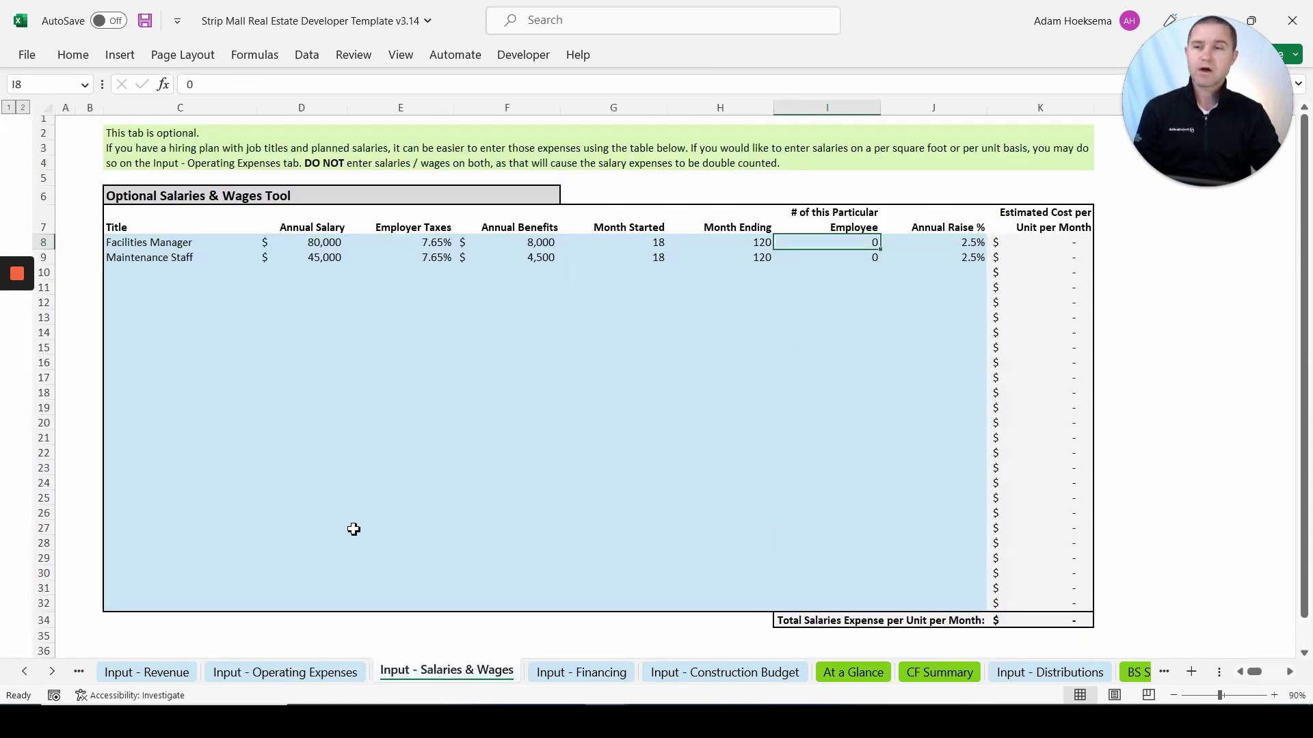
{"action": "left_click", "coordinate": [579, 668]}
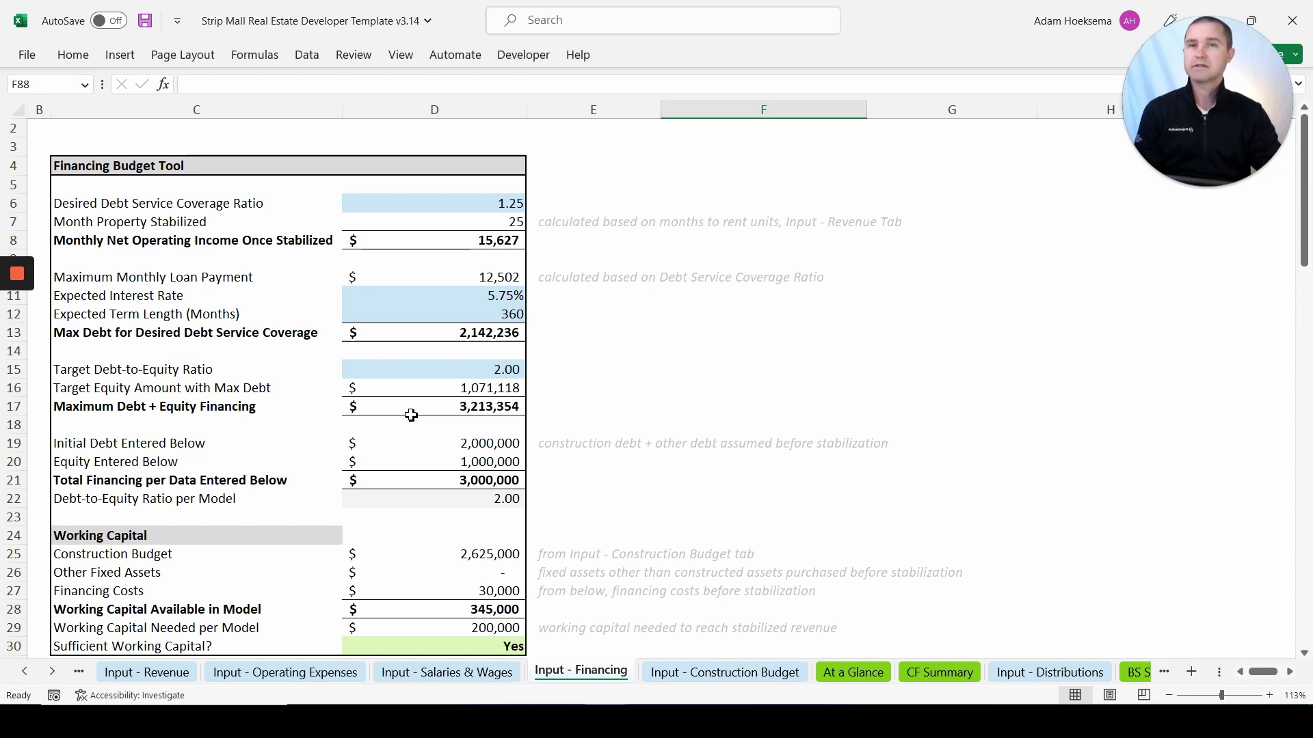
{"action": "scroll", "coordinate": [411, 415], "scroll_direction": "down", "scroll_amount": 7}
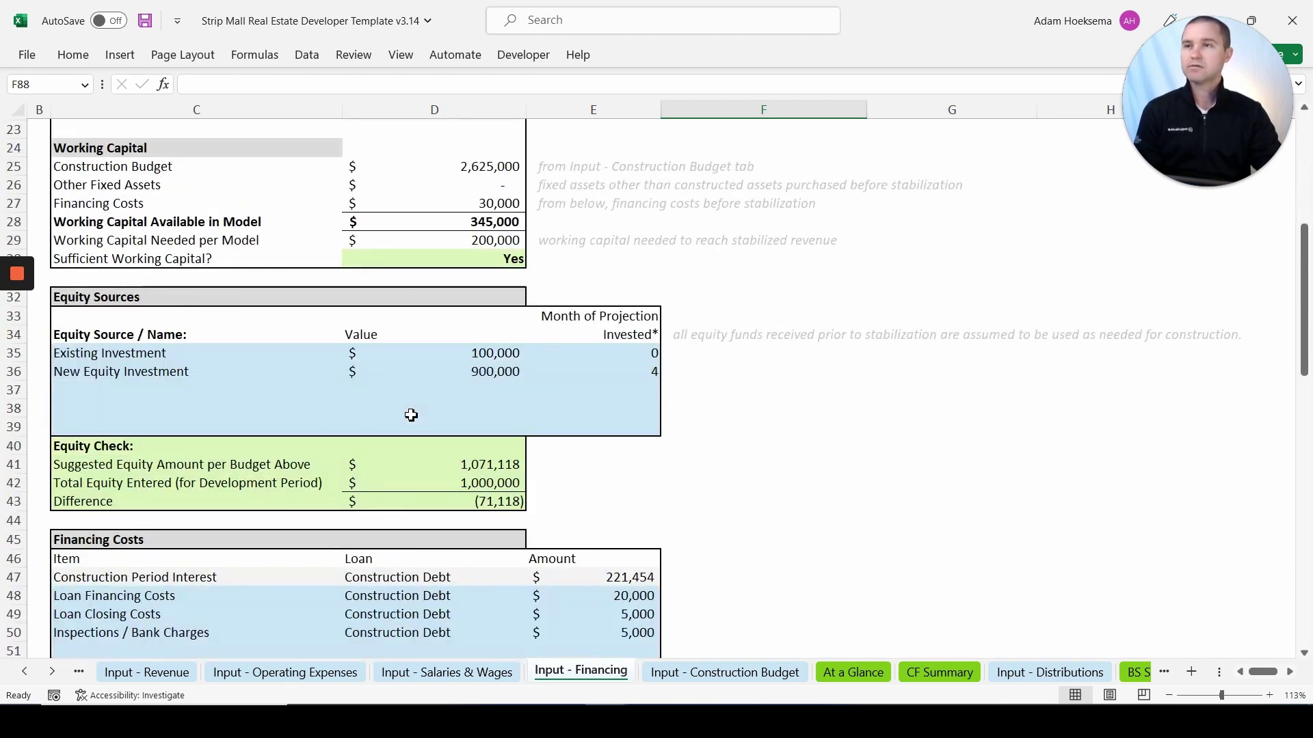
{"action": "scroll", "coordinate": [436, 411], "scroll_direction": "down", "scroll_amount": 13}
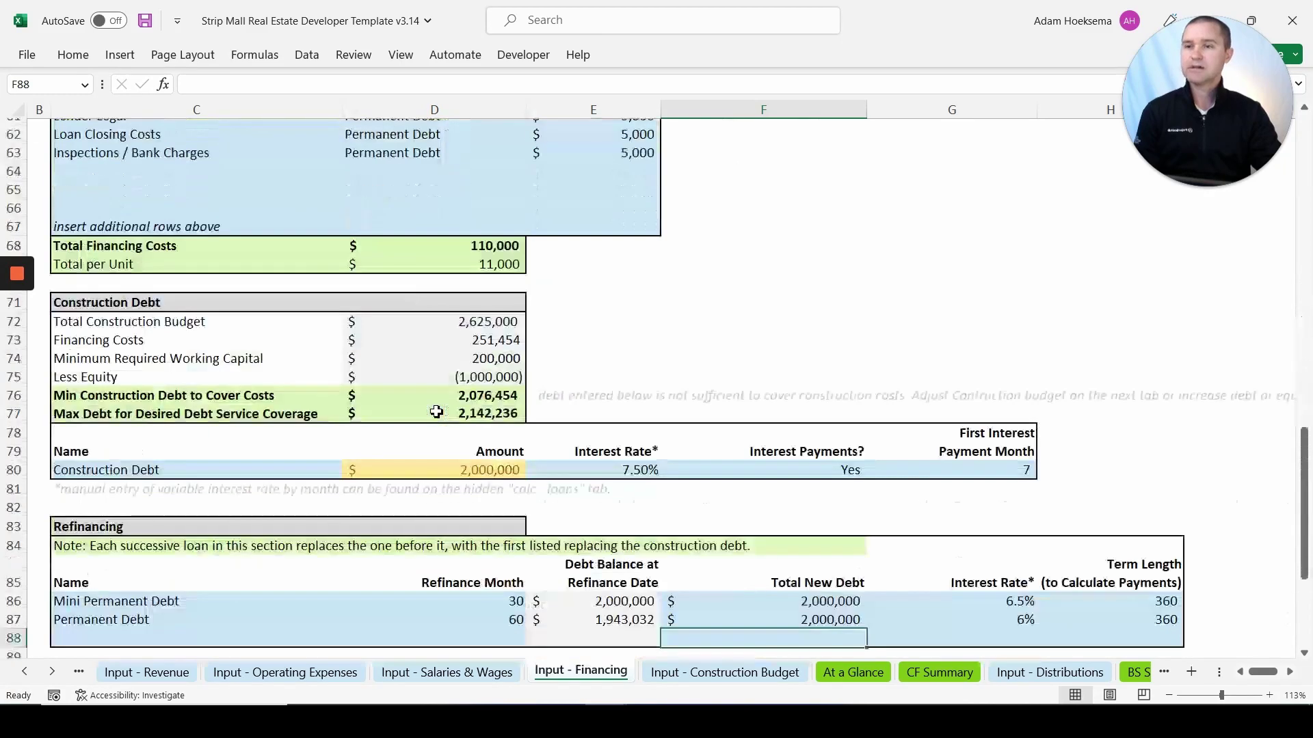
{"action": "scroll", "coordinate": [436, 412], "scroll_direction": "down", "scroll_amount": 8}
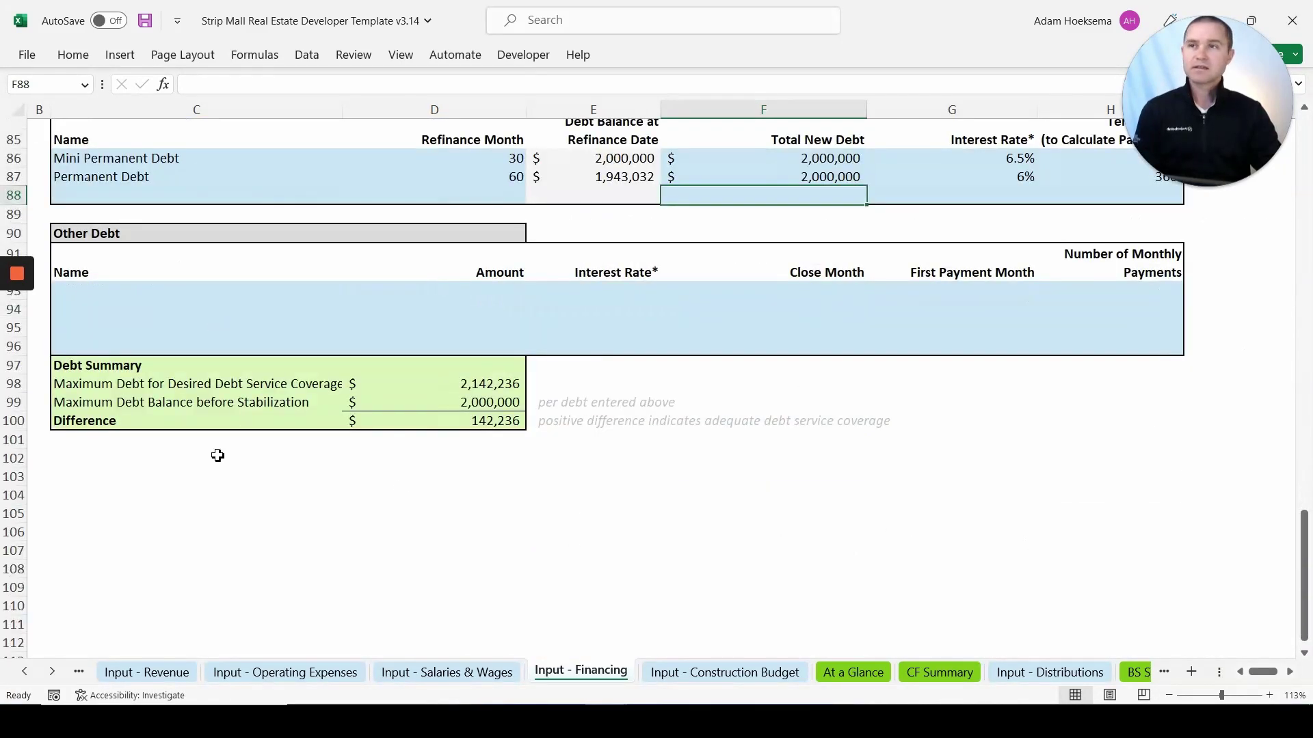
{"action": "scroll", "coordinate": [415, 483], "scroll_direction": "up", "scroll_amount": 20}
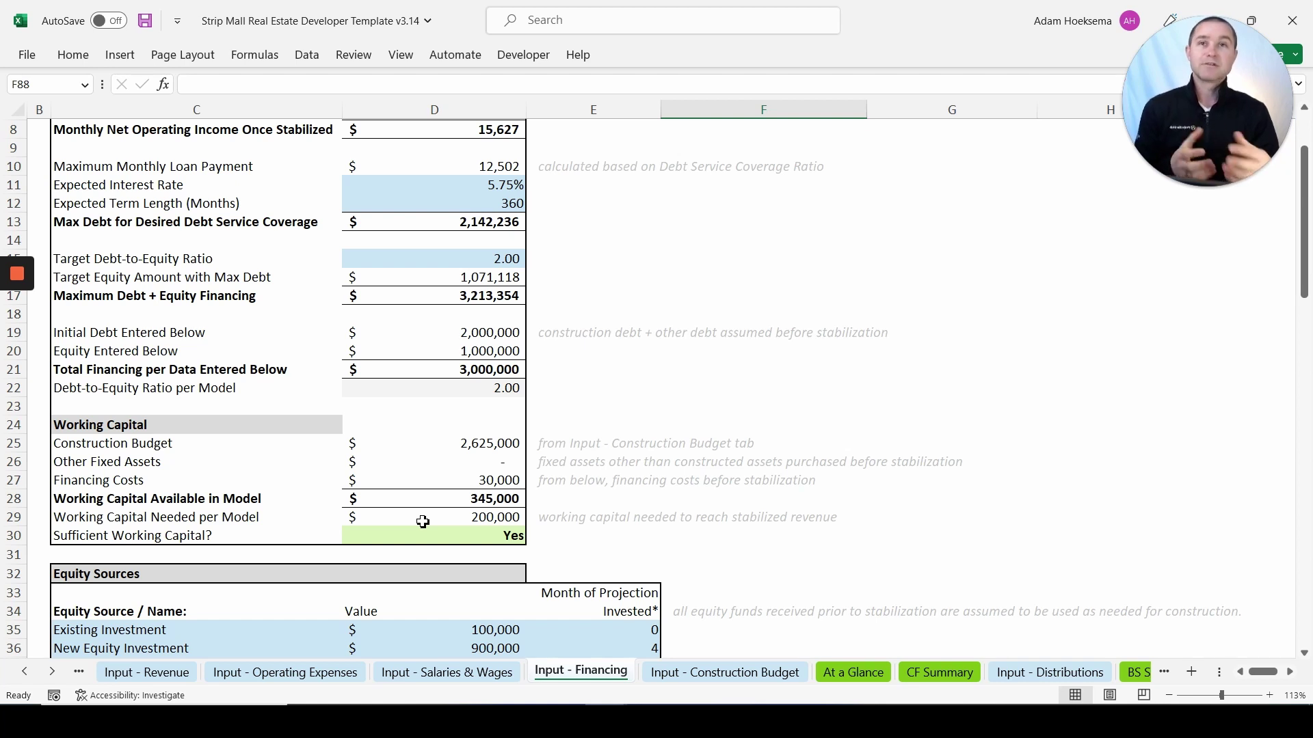
Step: Examine the depreciation settings and constructed assets table on the Input - Construction Budget sheet
{"action": "left_click", "coordinate": [725, 672]}
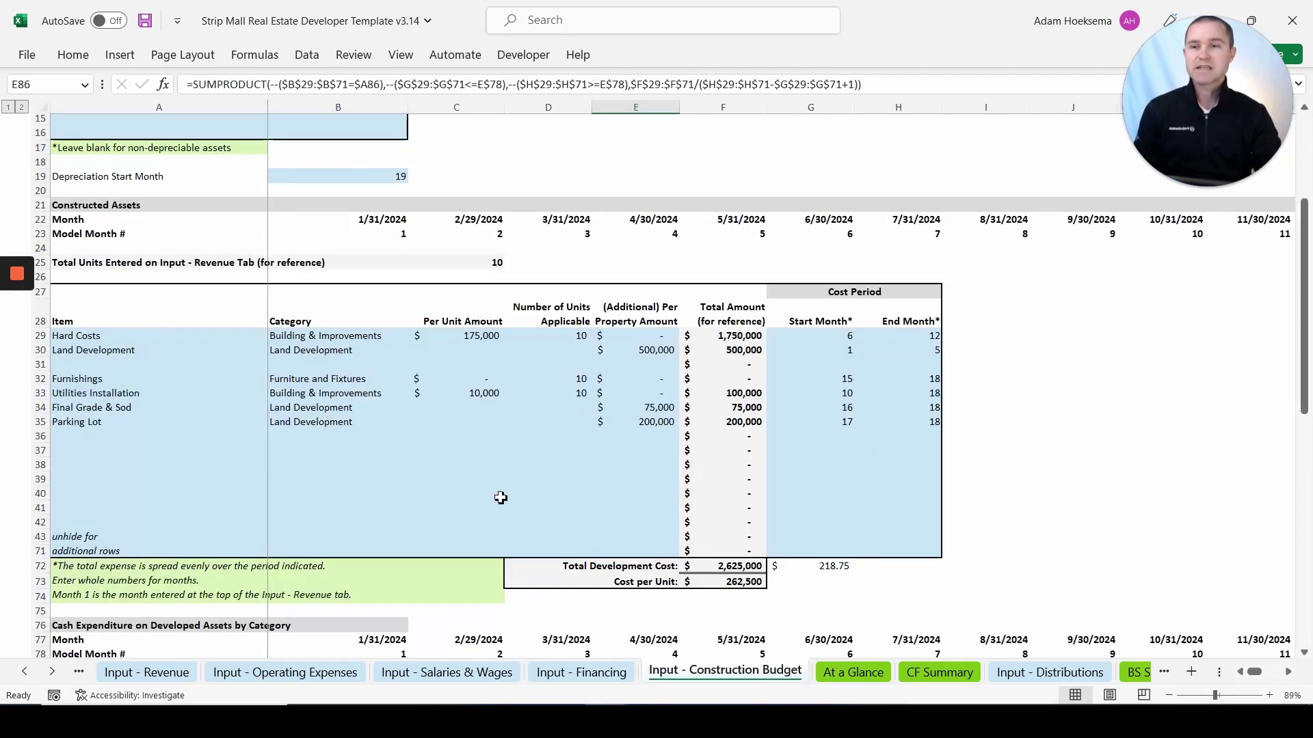
{"action": "scroll", "coordinate": [520, 467], "scroll_direction": "up", "scroll_amount": 5}
{"action": "scroll", "coordinate": [527, 473], "scroll_direction": "down", "scroll_amount": 3}
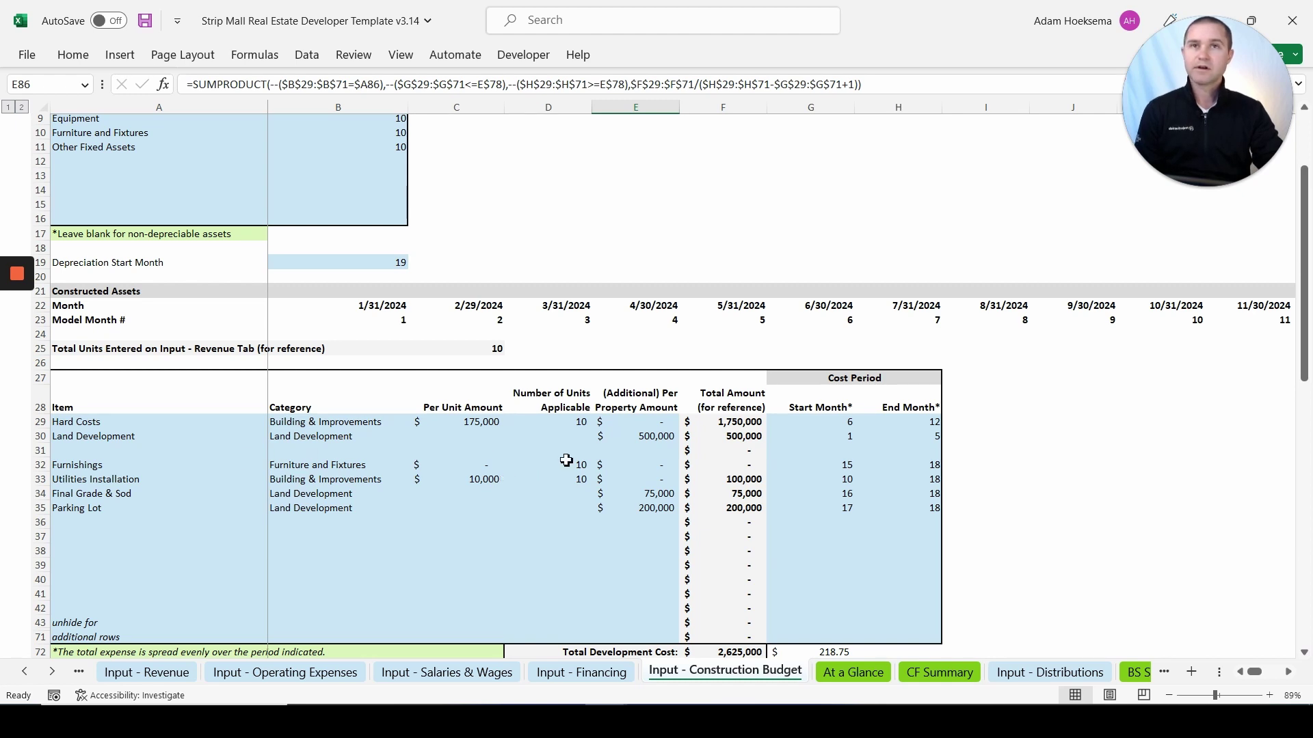
Step: Review the cash expenditure by category on Input - Construction Budget and the cash flow summary on Input - Distributions
{"action": "scroll", "coordinate": [642, 478], "scroll_direction": "down", "scroll_amount": 6}
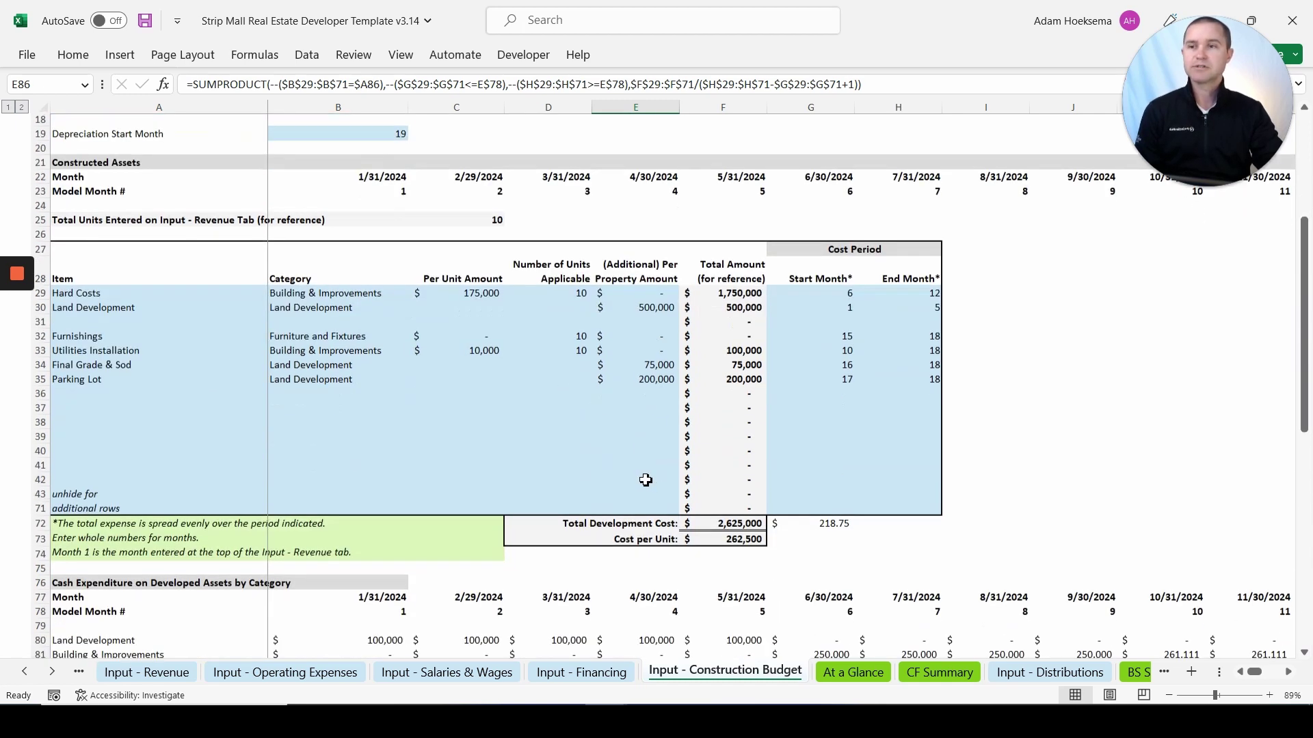
{"action": "scroll", "coordinate": [646, 482], "scroll_direction": "down", "scroll_amount": 2}
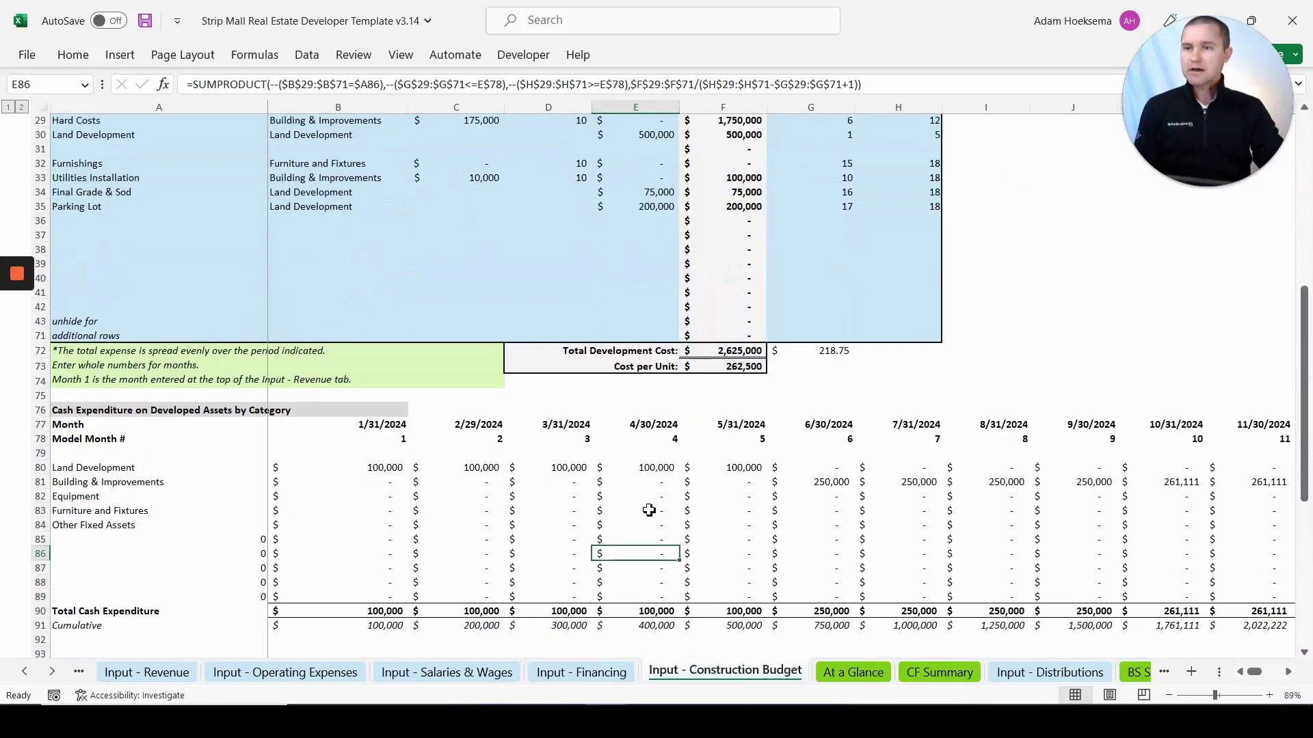
{"action": "left_click", "coordinate": [1044, 674]}
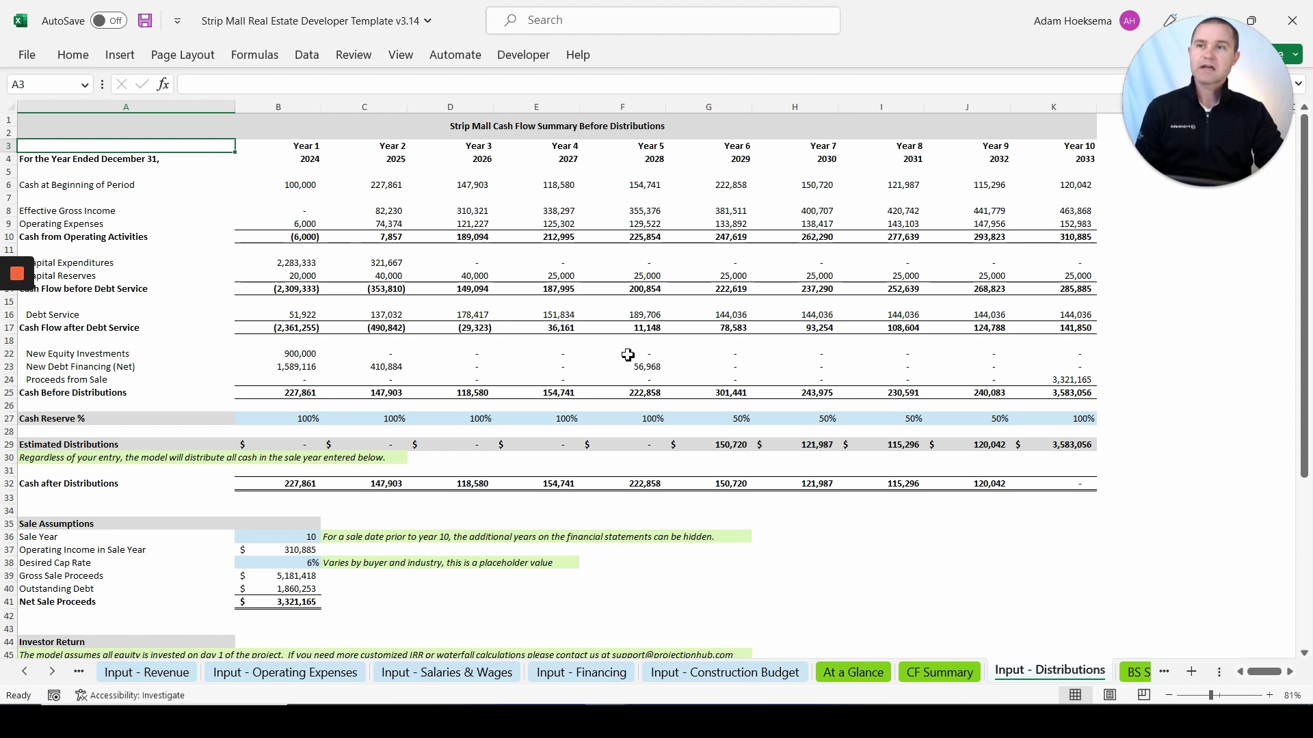
{"action": "scroll", "coordinate": [627, 355], "scroll_direction": "down", "scroll_amount": 3}
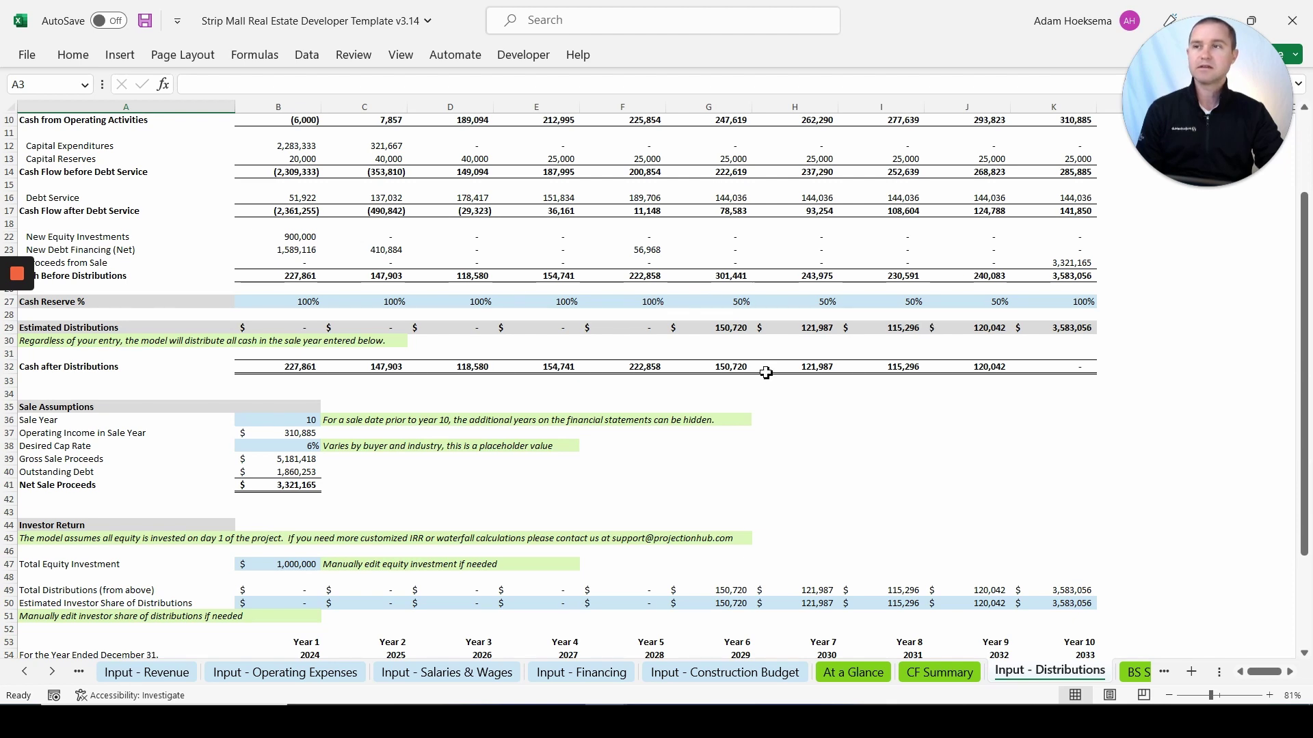
Step: Examine the Sale Assumptions on Input - Distributions, covering sale year, desired cap rate and net sale proceeds
{"action": "scroll", "coordinate": [763, 374], "scroll_direction": "down", "scroll_amount": 1}
{"action": "left_click", "coordinate": [68, 367]}
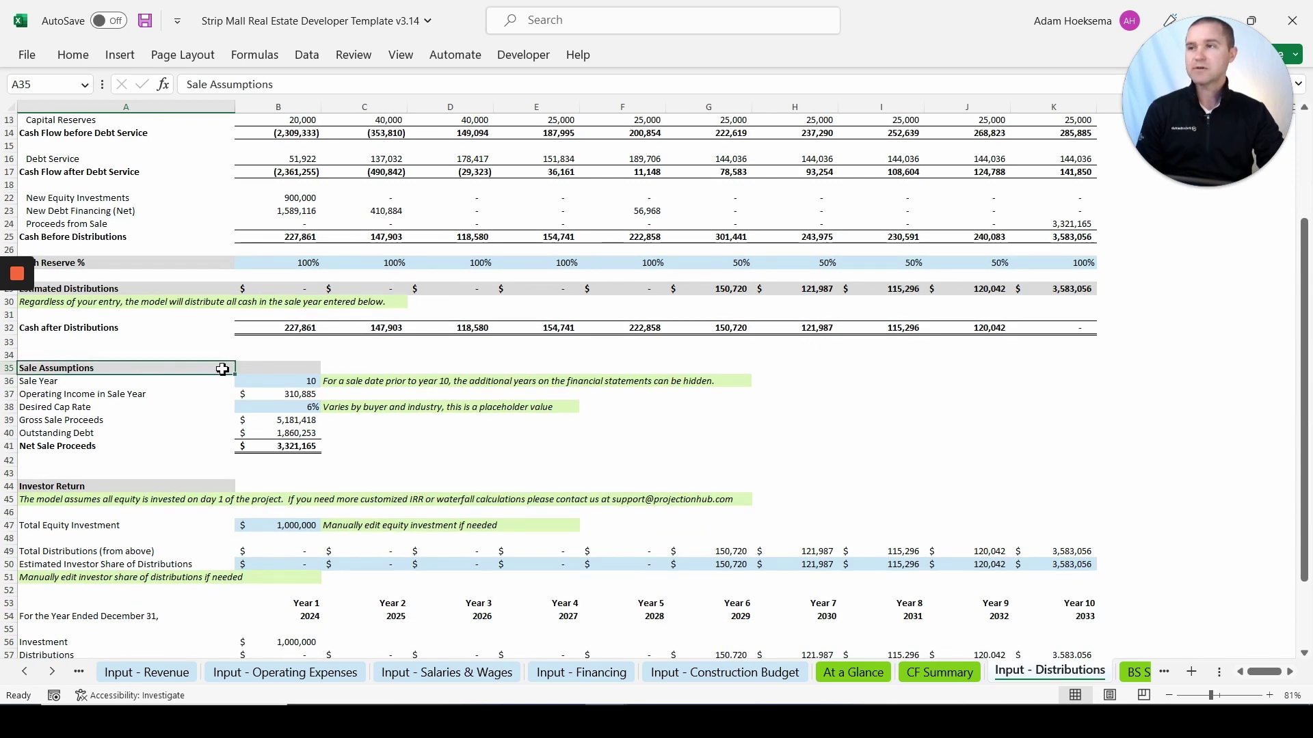
{"action": "left_click", "coordinate": [258, 381]}
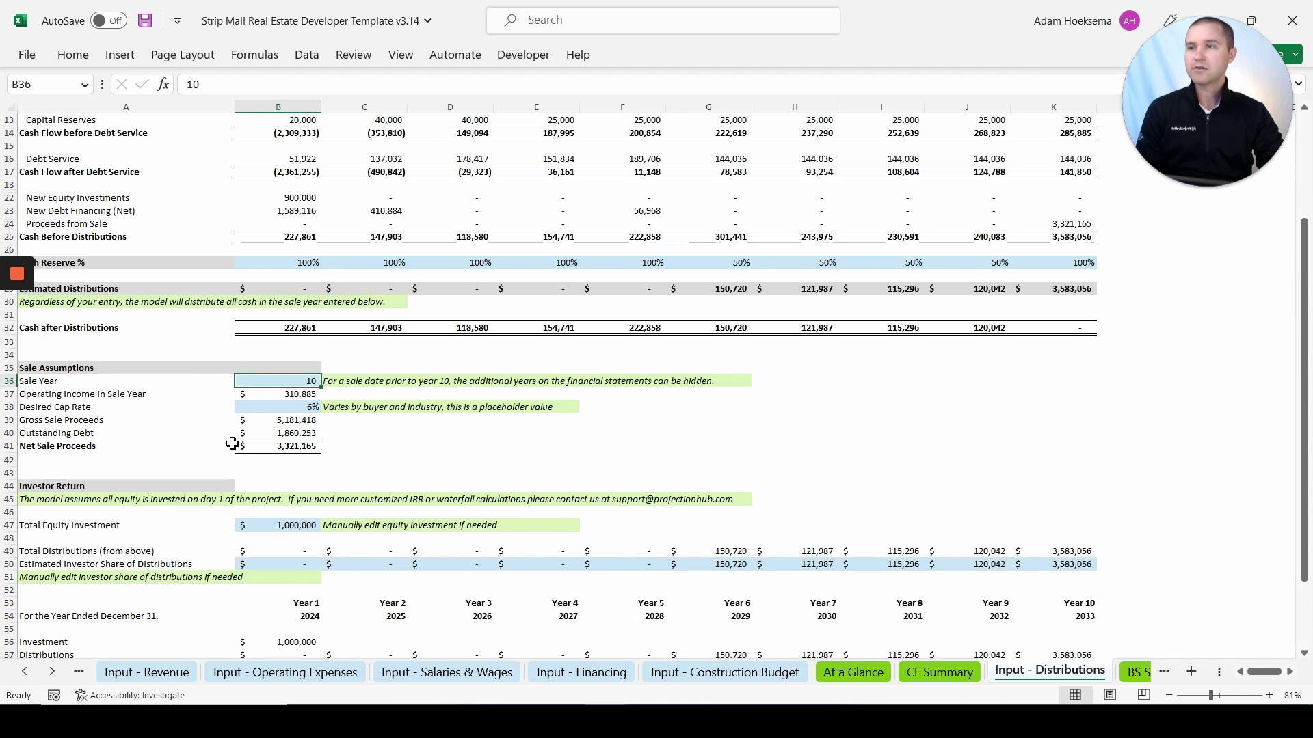
{"action": "left_click", "coordinate": [266, 407]}
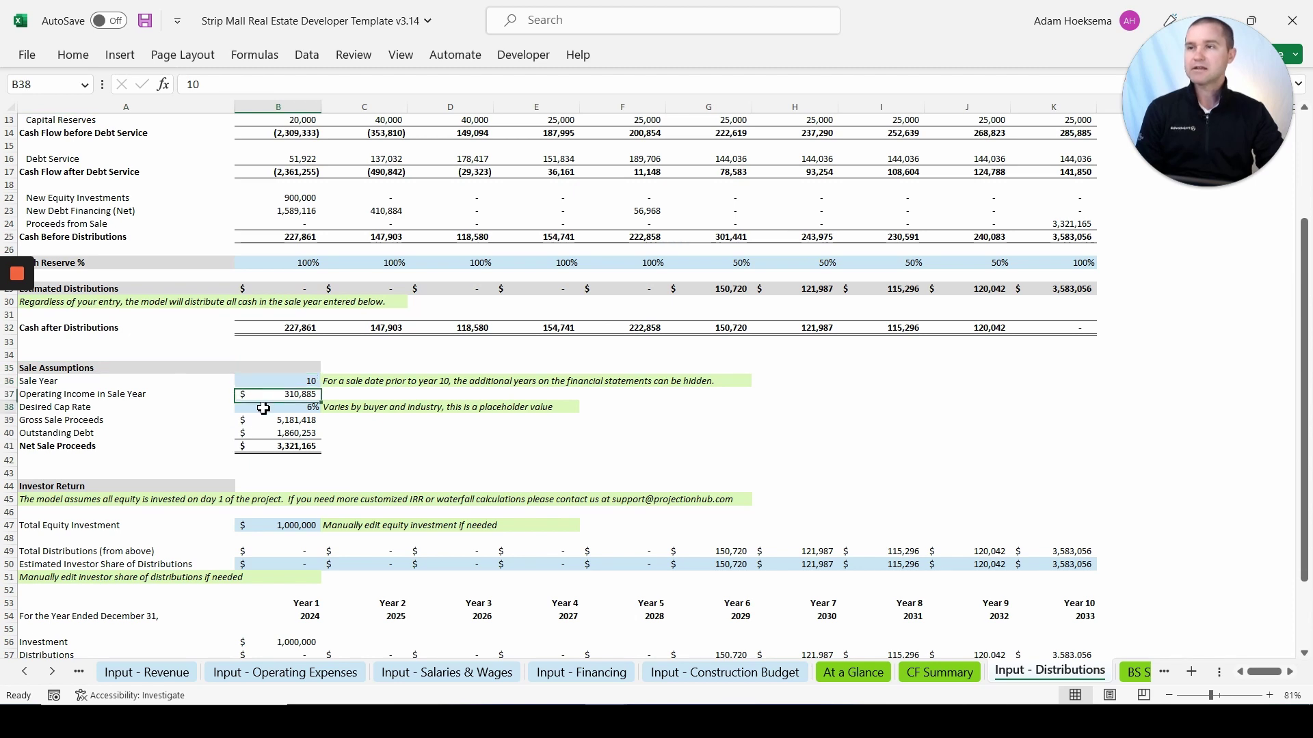
{"action": "left_click", "coordinate": [266, 447]}
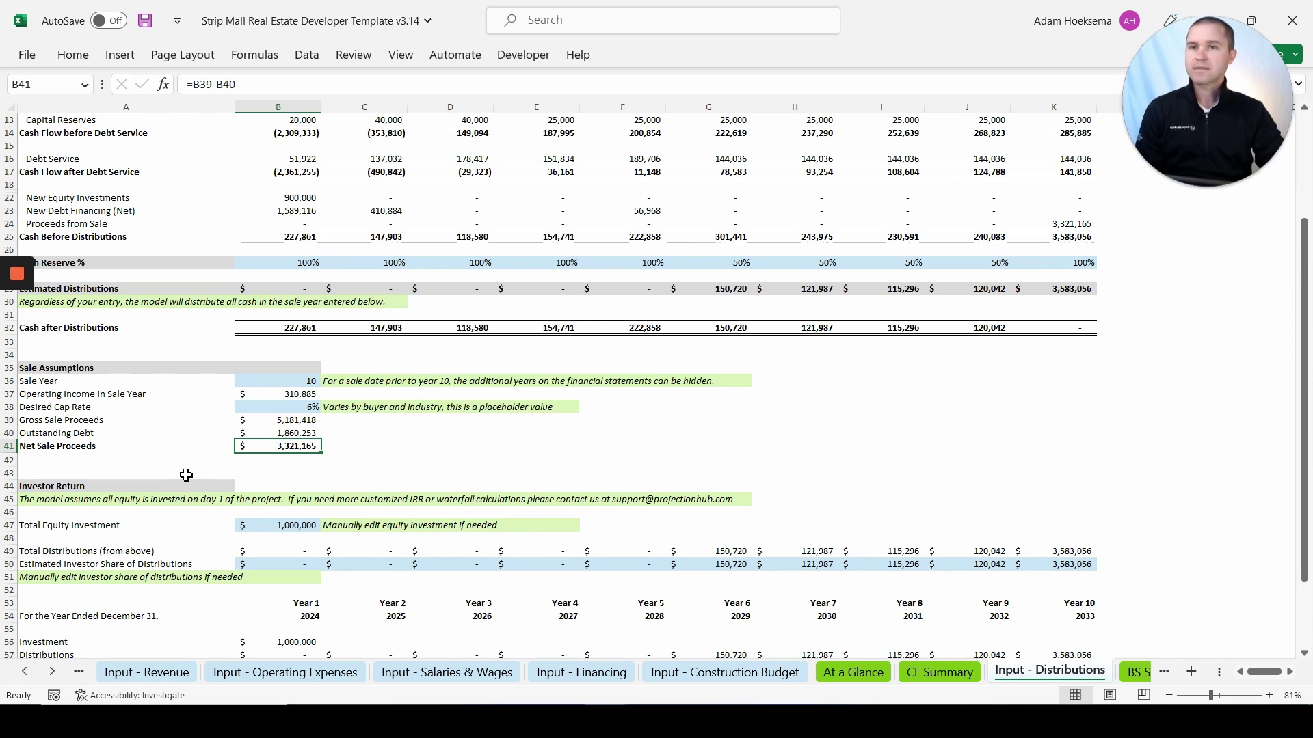
Step: Examine the Investor Return section, including the cash-on-cash metrics and the Year 10 IRR after Payback formula
{"action": "scroll", "coordinate": [186, 476], "scroll_direction": "down", "scroll_amount": 2}
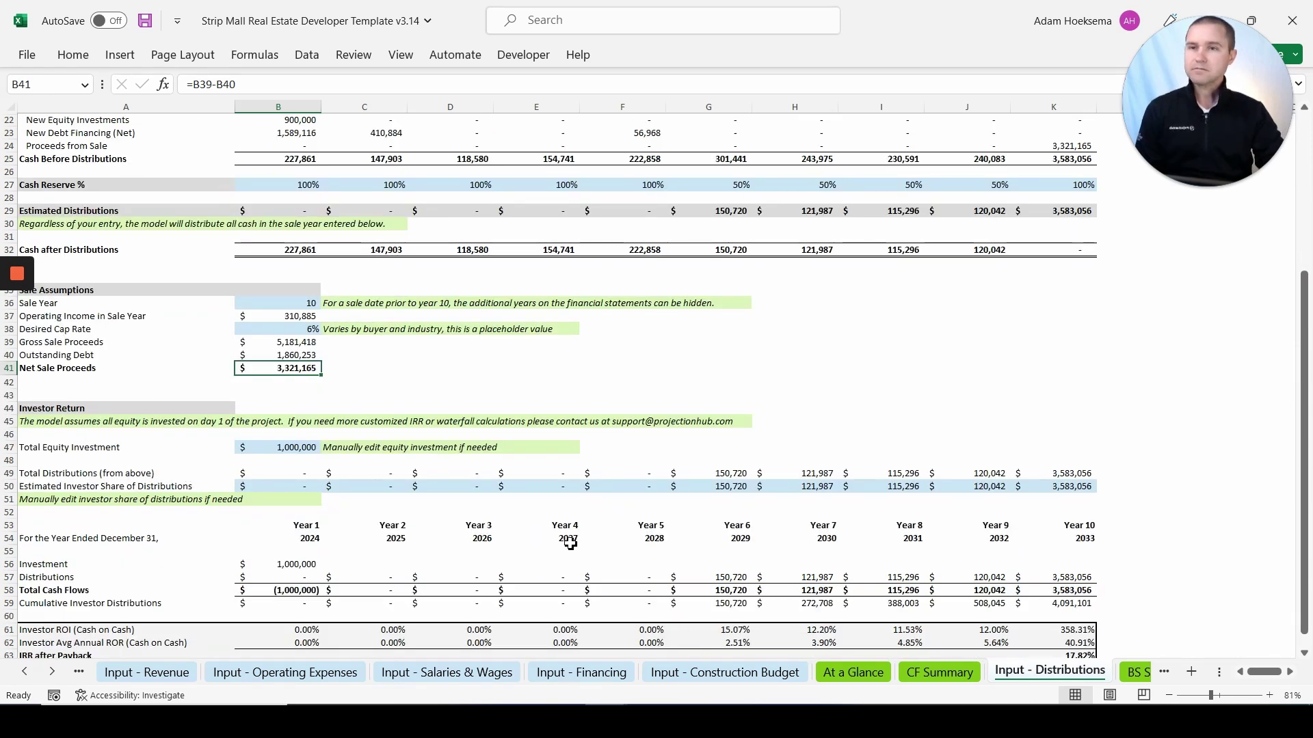
{"action": "scroll", "coordinate": [599, 548], "scroll_direction": "down", "scroll_amount": 1}
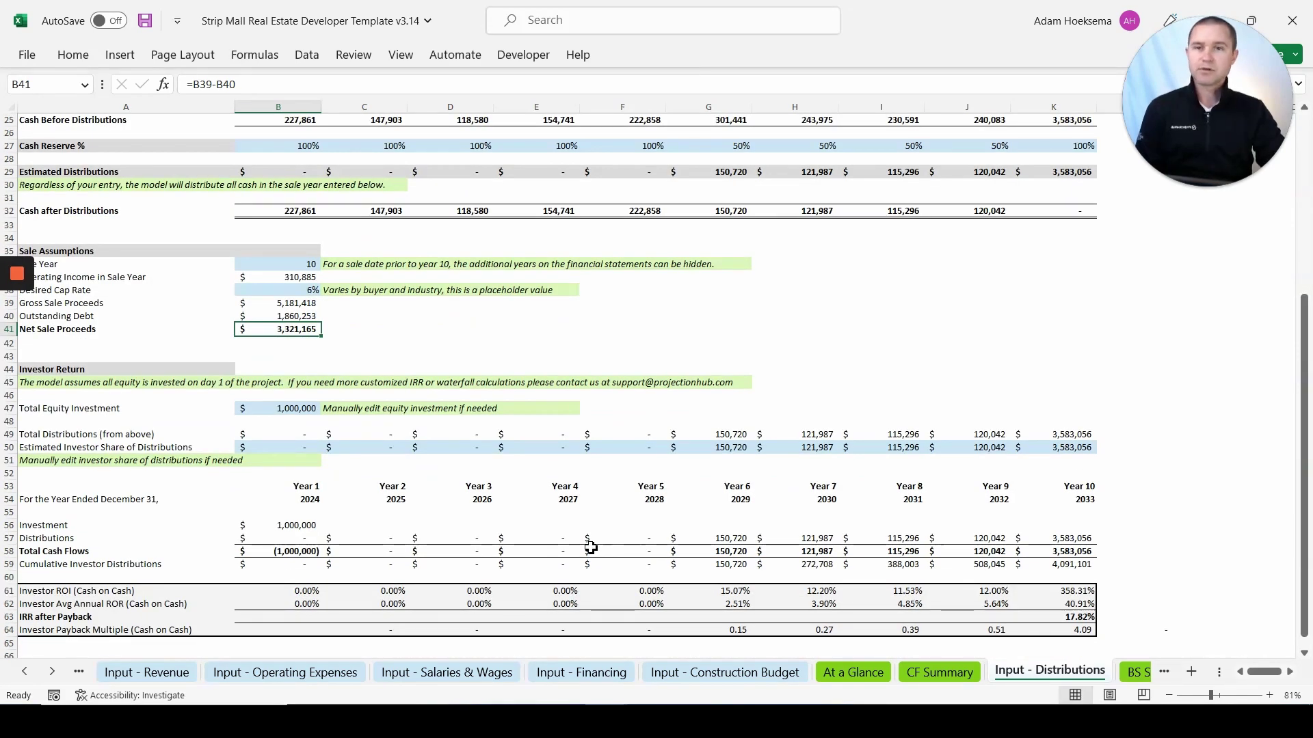
{"action": "scroll", "coordinate": [598, 548], "scroll_direction": "down", "scroll_amount": 1}
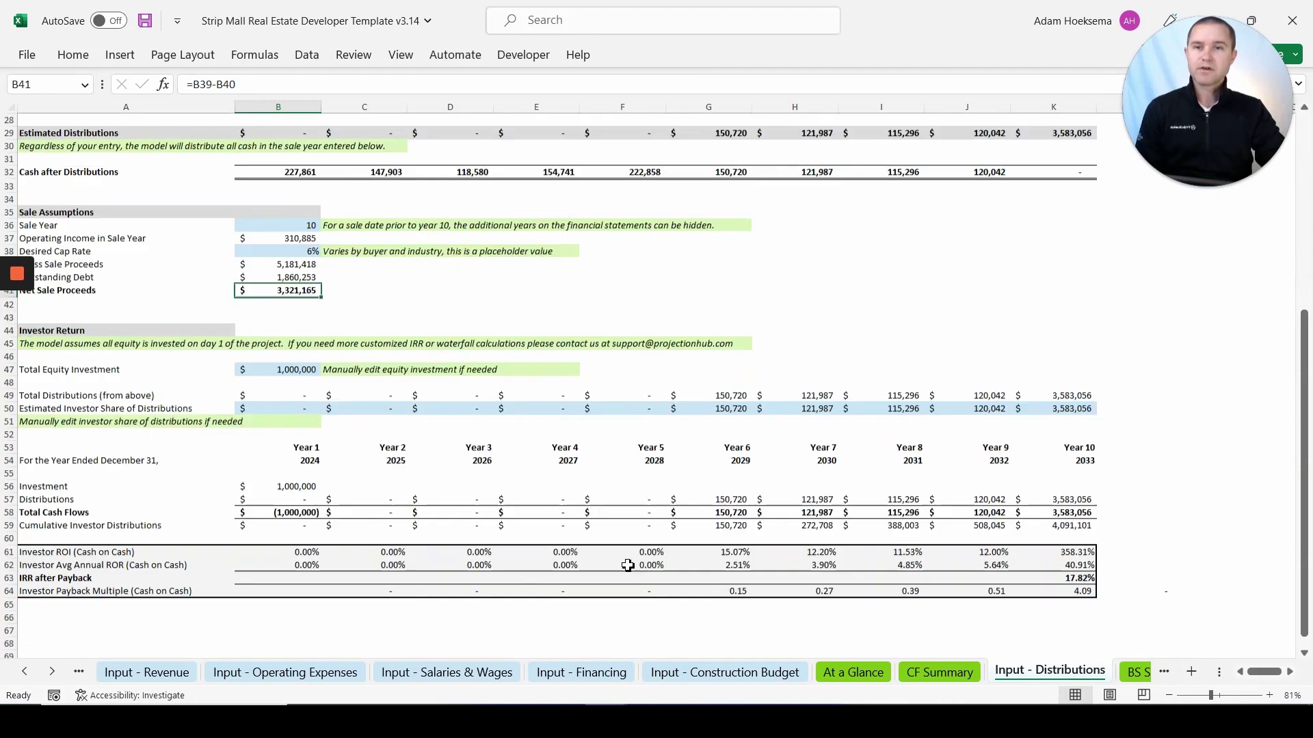
{"action": "left_click", "coordinate": [1083, 577]}
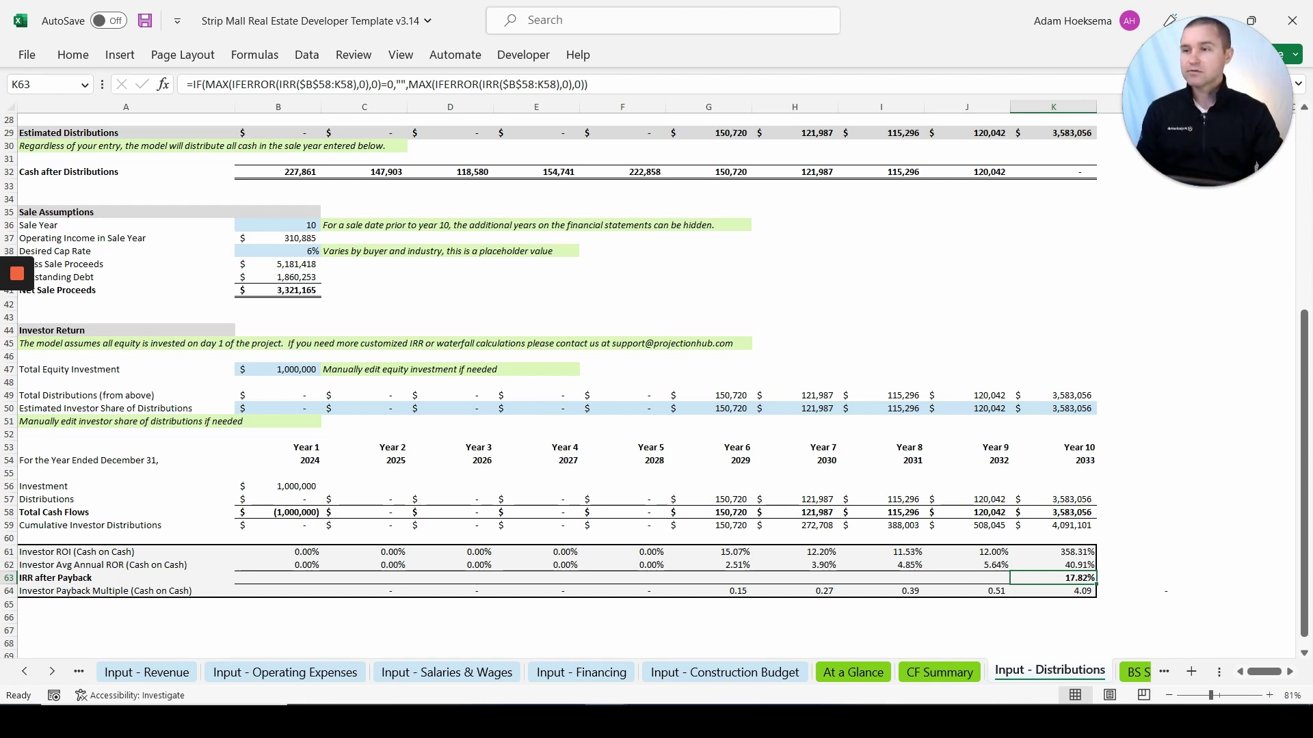
Step: Inspect the number of units and annual rent per square foot for the strip mall unit types on Input - Revenue
{"action": "left_click", "coordinate": [143, 674]}
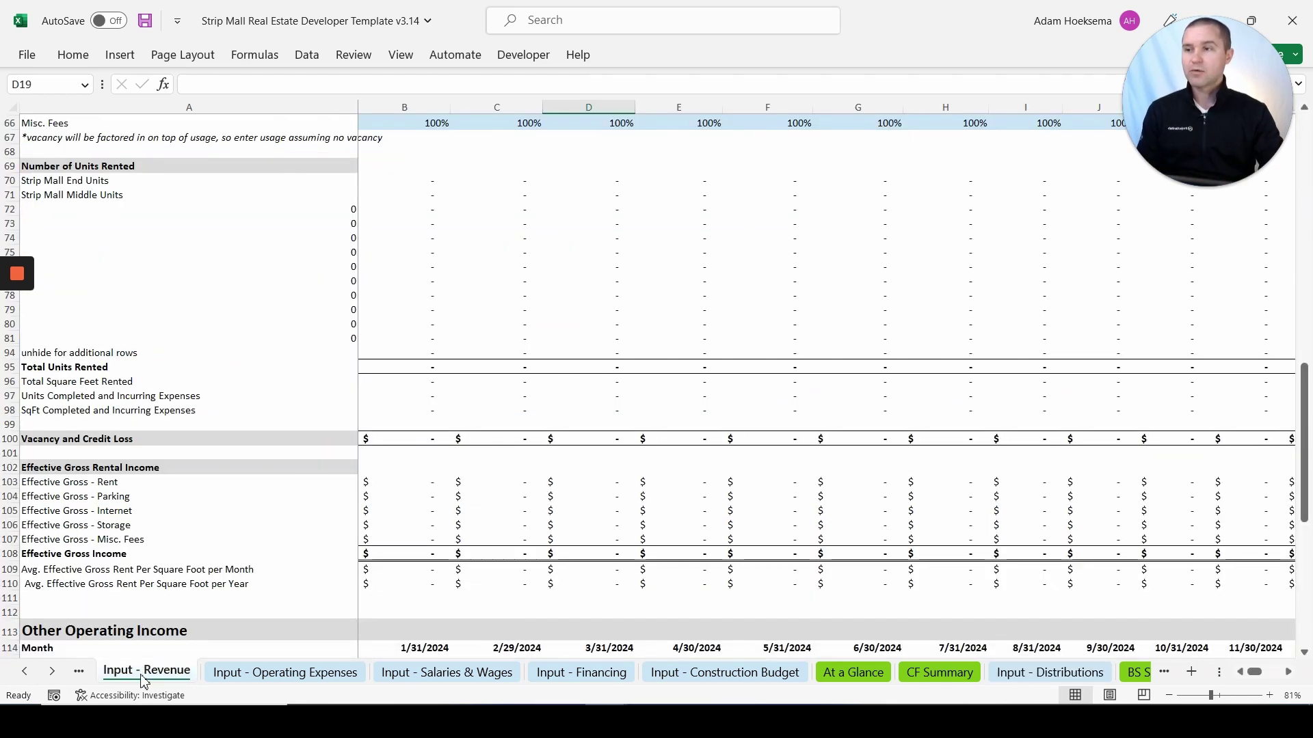
{"action": "scroll", "coordinate": [144, 568], "scroll_direction": "up", "scroll_amount": 15}
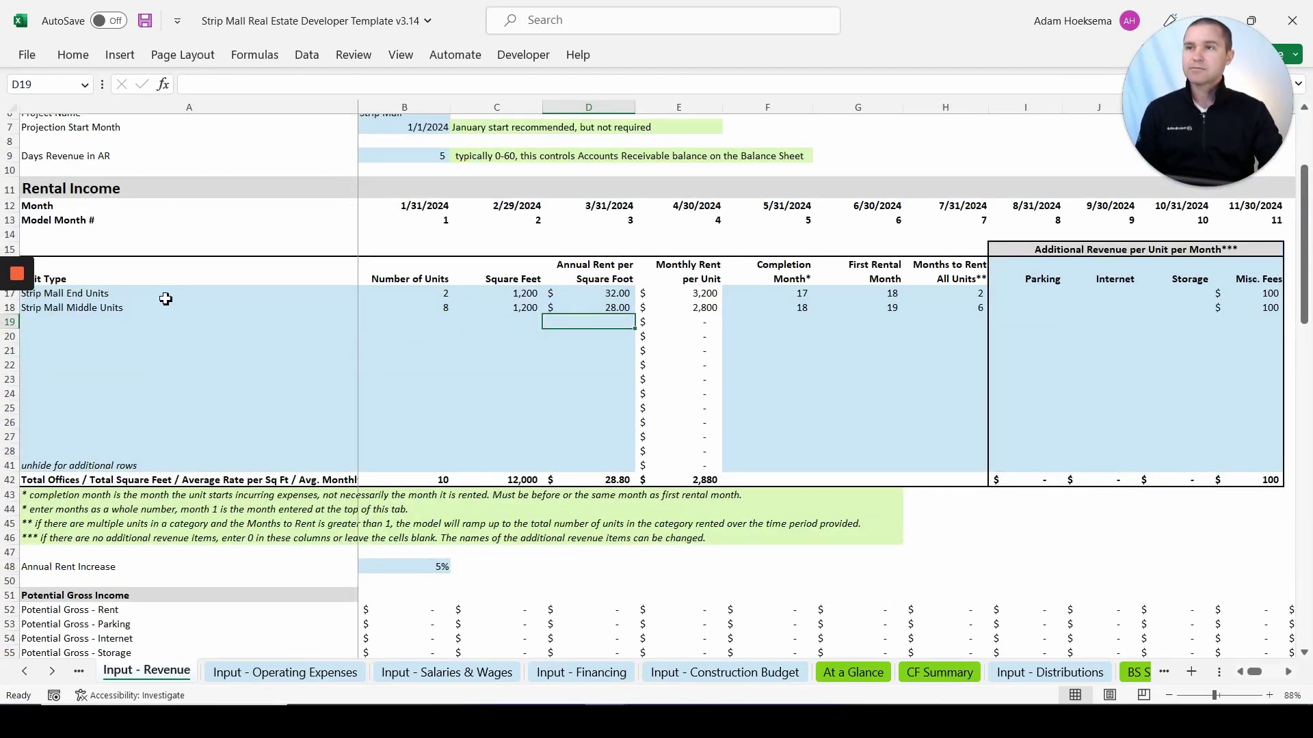
{"action": "left_click", "coordinate": [409, 295]}
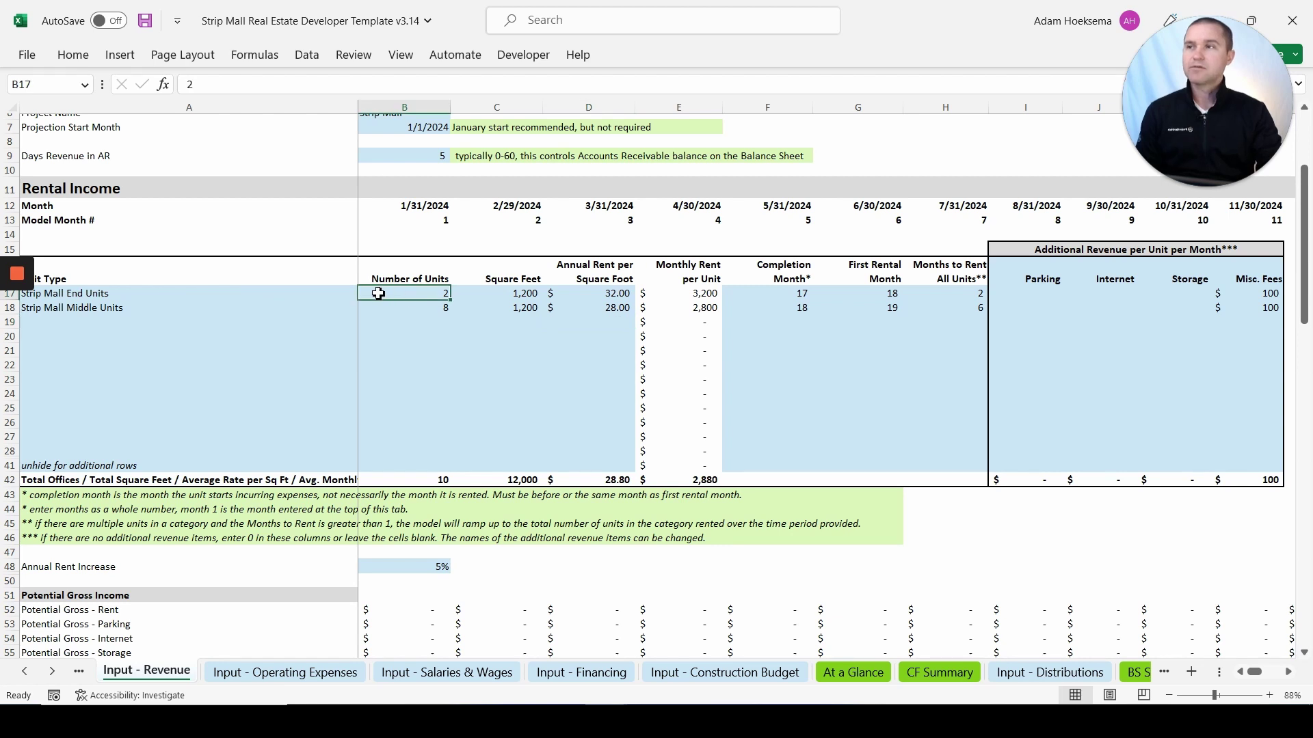
{"action": "left_click", "coordinate": [387, 308]}
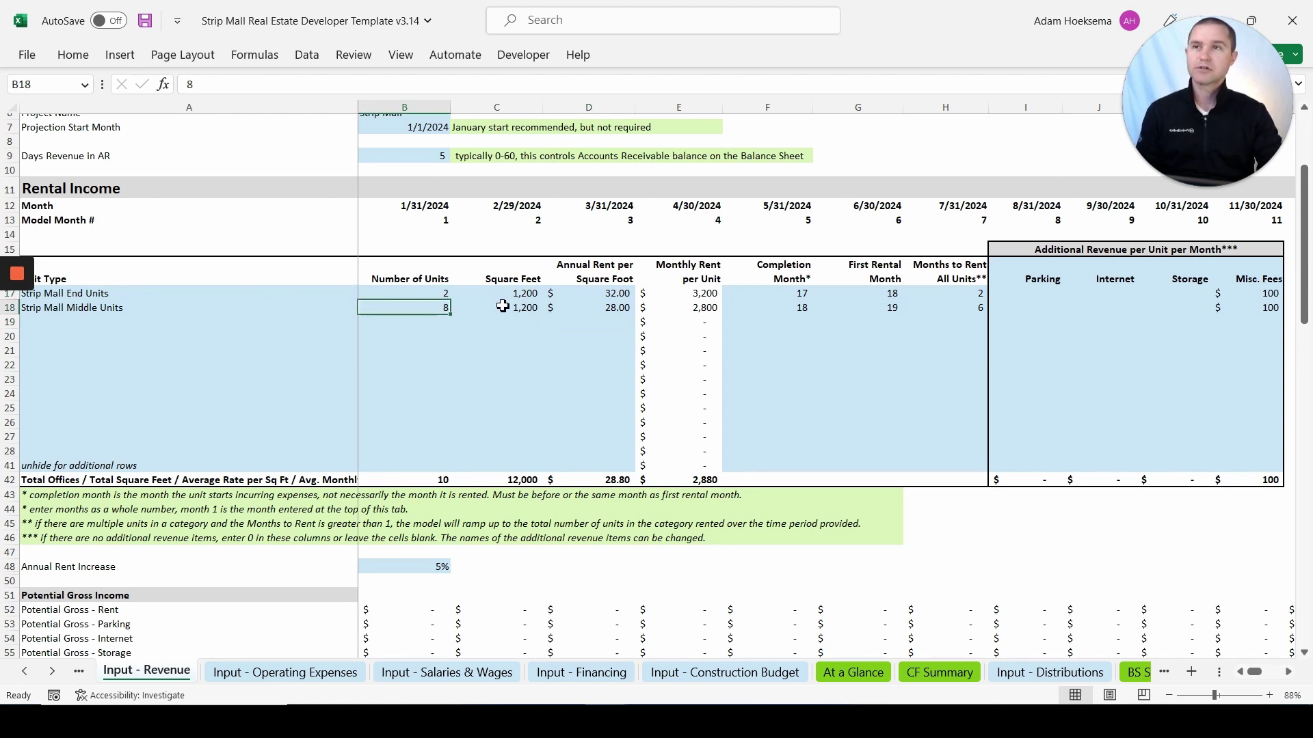
{"action": "left_click", "coordinate": [622, 295]}
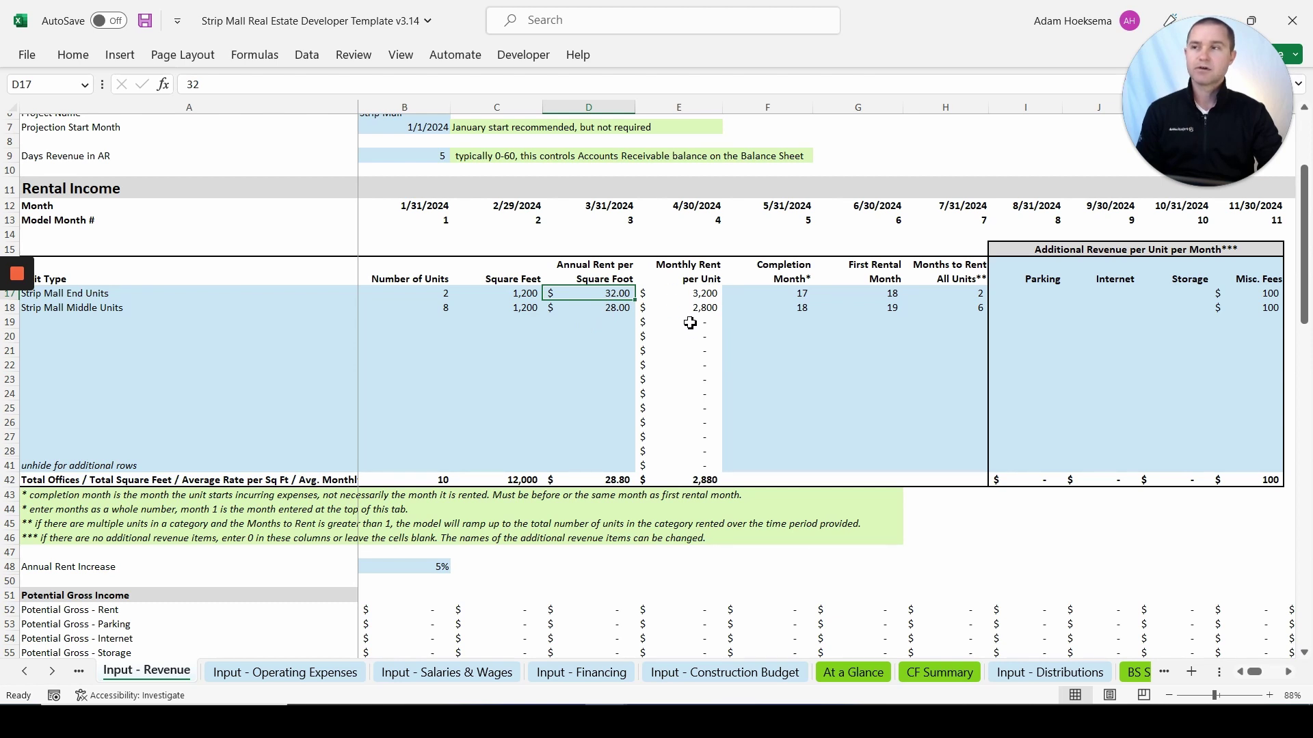
Step: Check the completion month, first rental month and months to rent all units for the end and middle units against the projection start month
{"action": "left_click", "coordinate": [768, 294]}
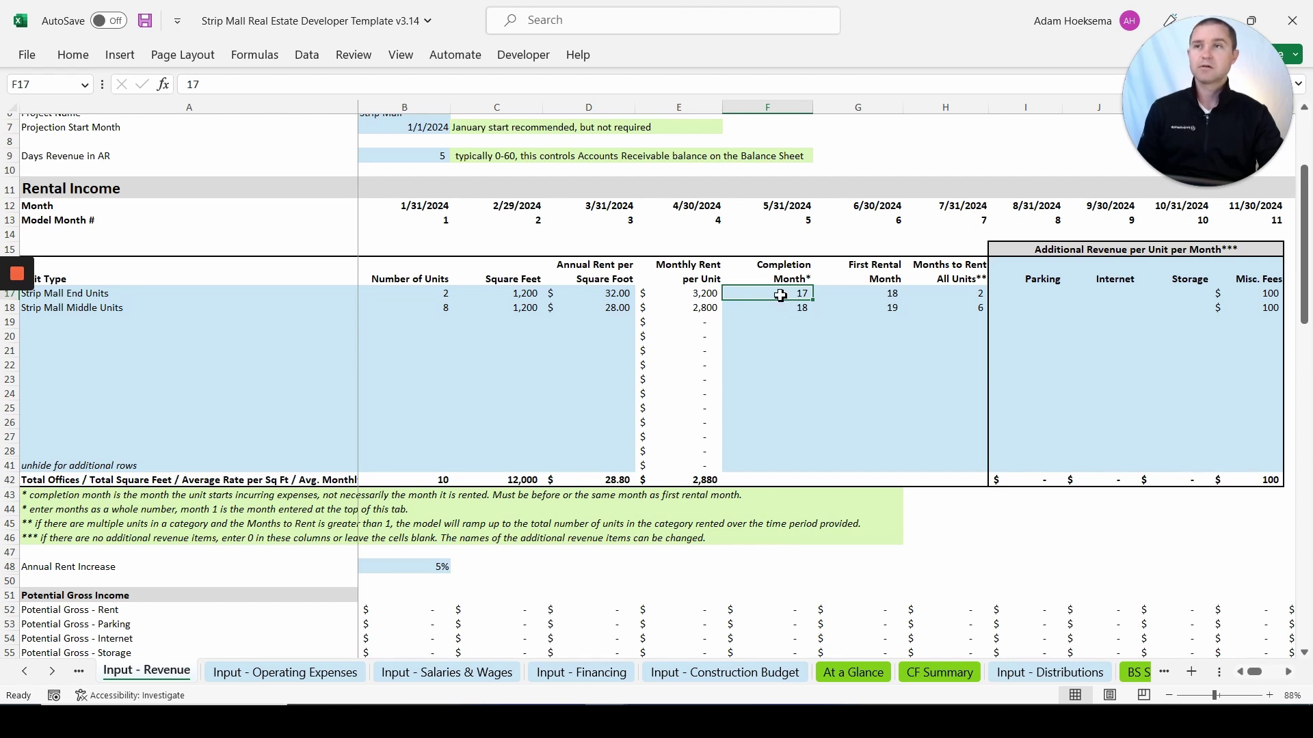
{"action": "left_click", "coordinate": [414, 124]}
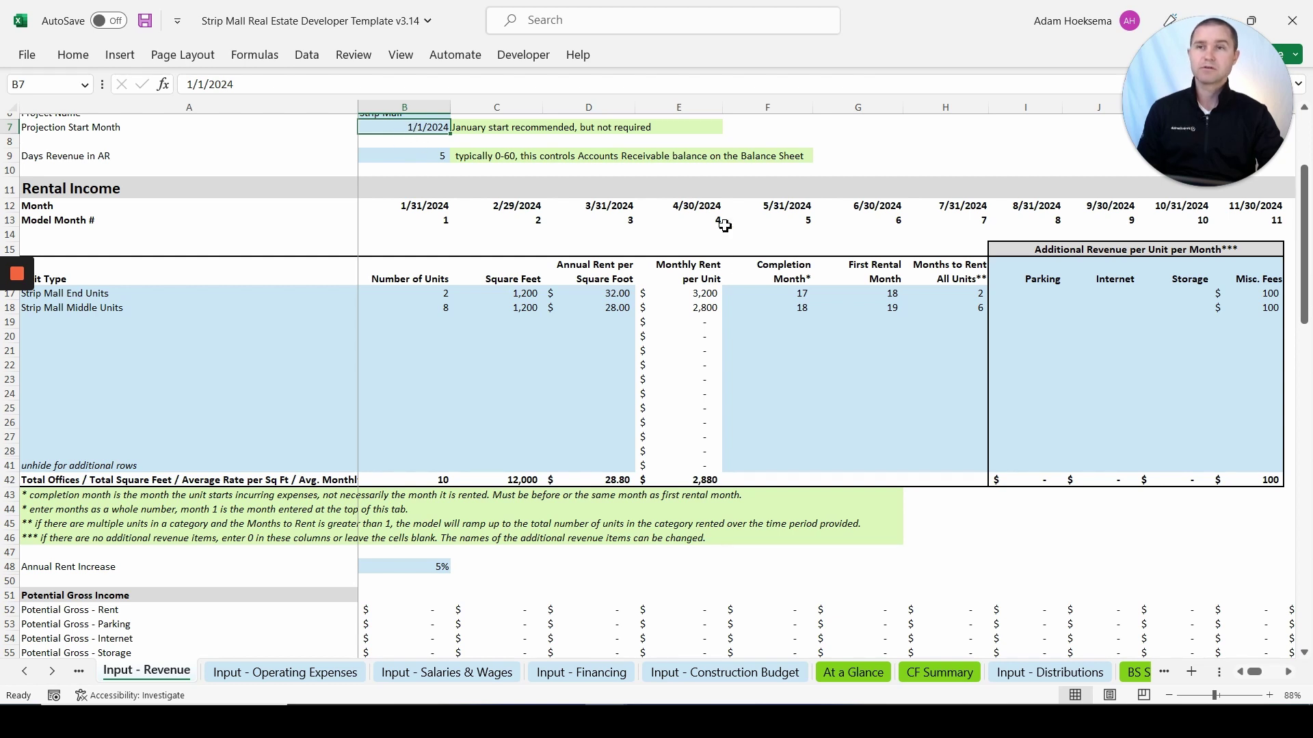
{"action": "left_click", "coordinate": [799, 295]}
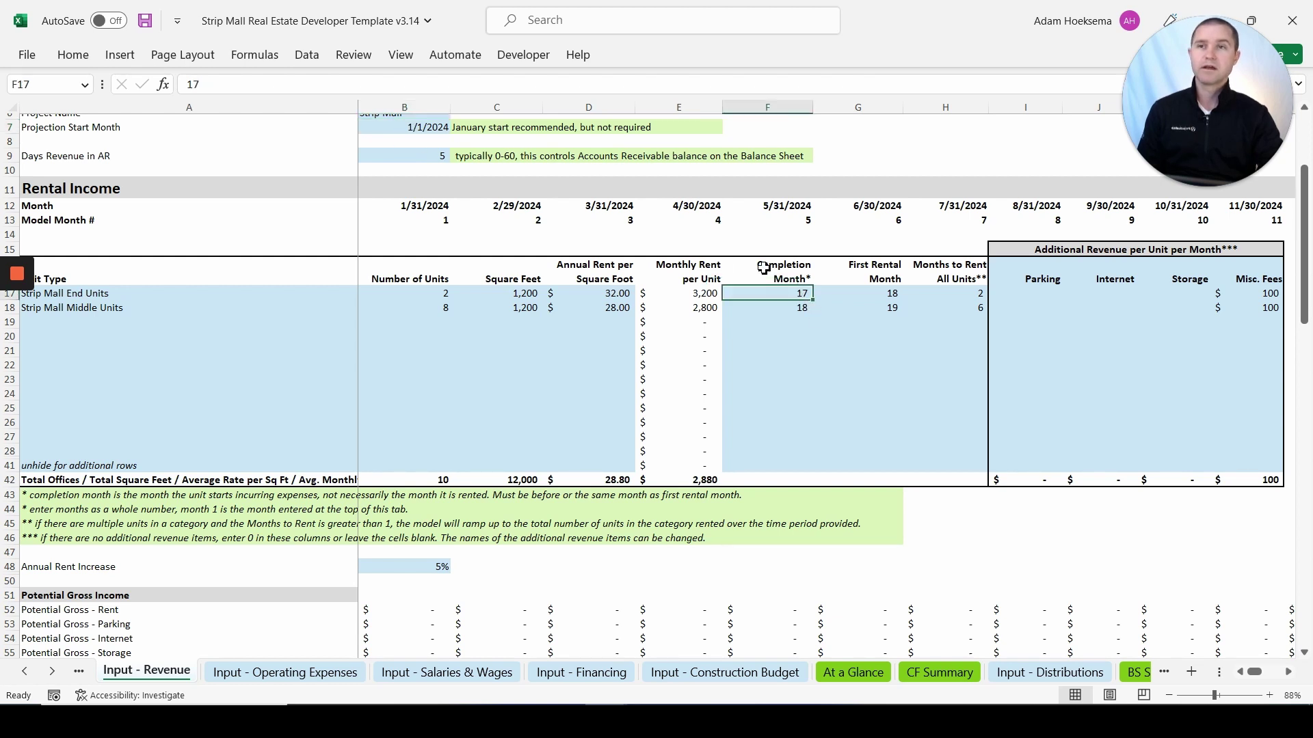
{"action": "left_click", "coordinate": [757, 309]}
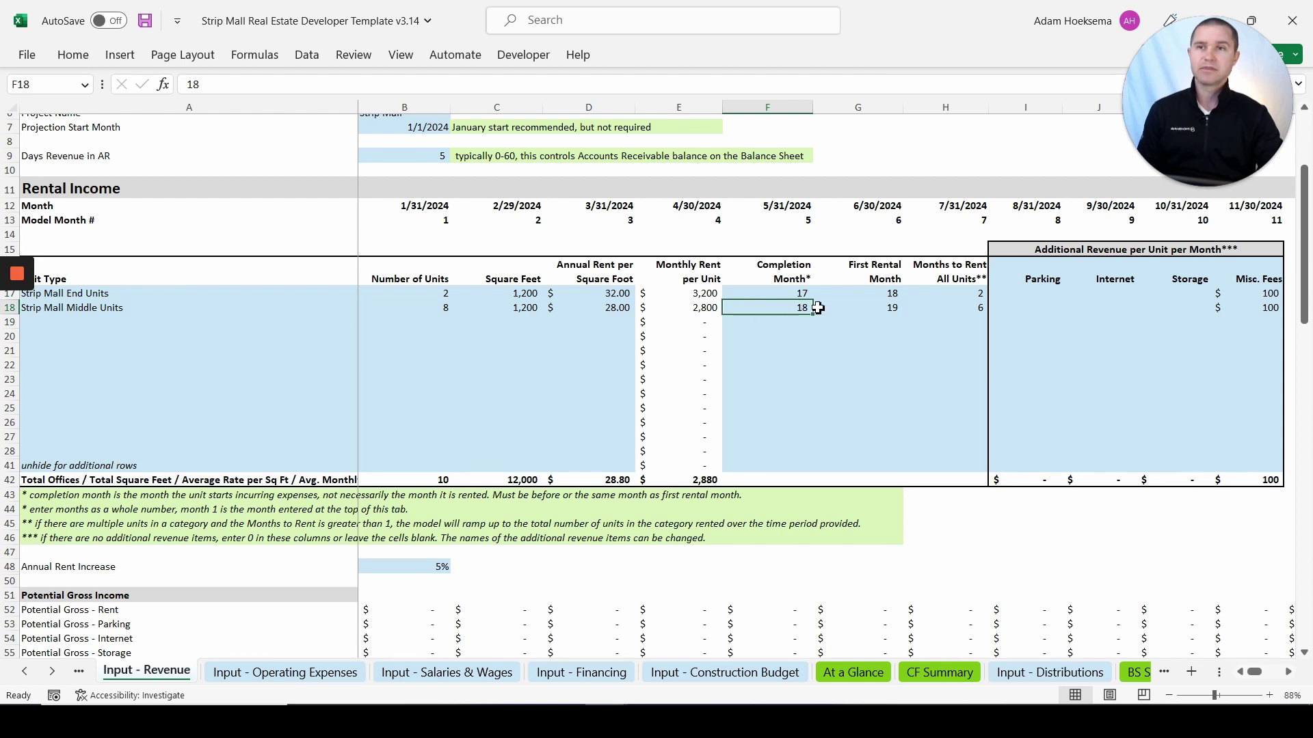
{"action": "left_click", "coordinate": [891, 296]}
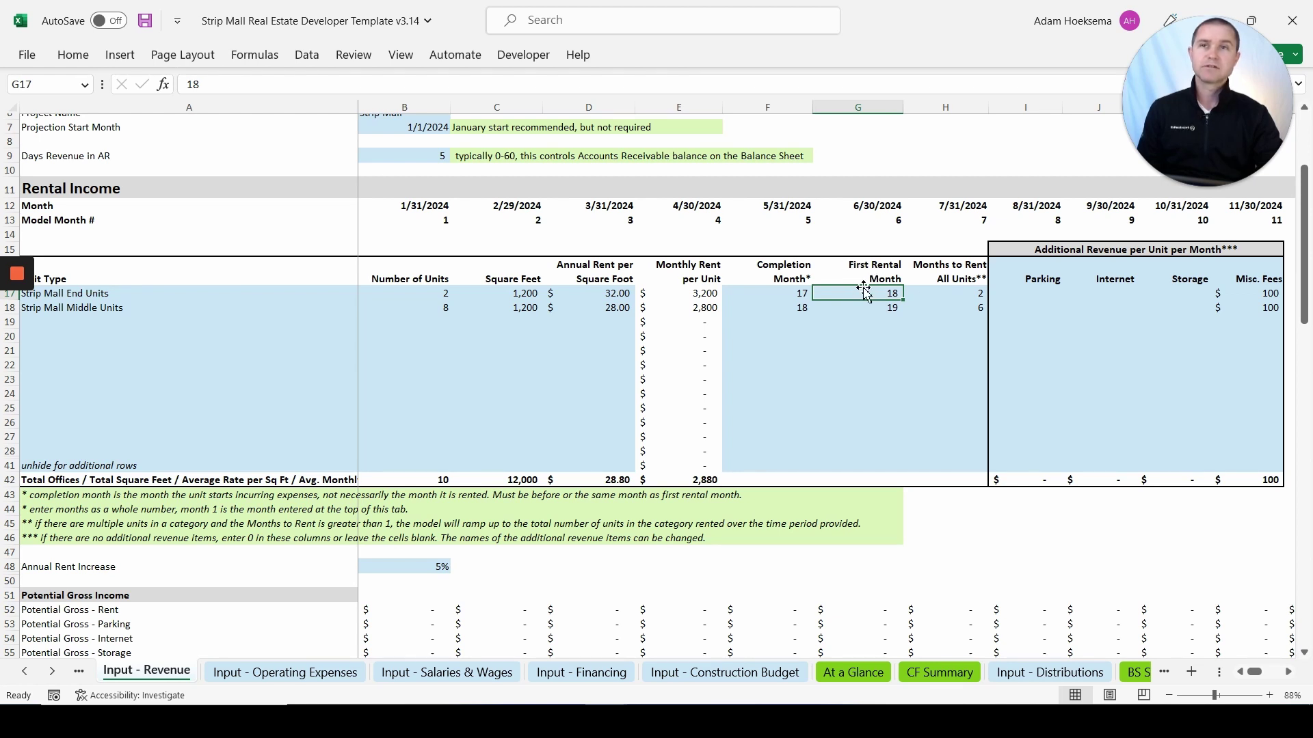
{"action": "left_click", "coordinate": [957, 294]}
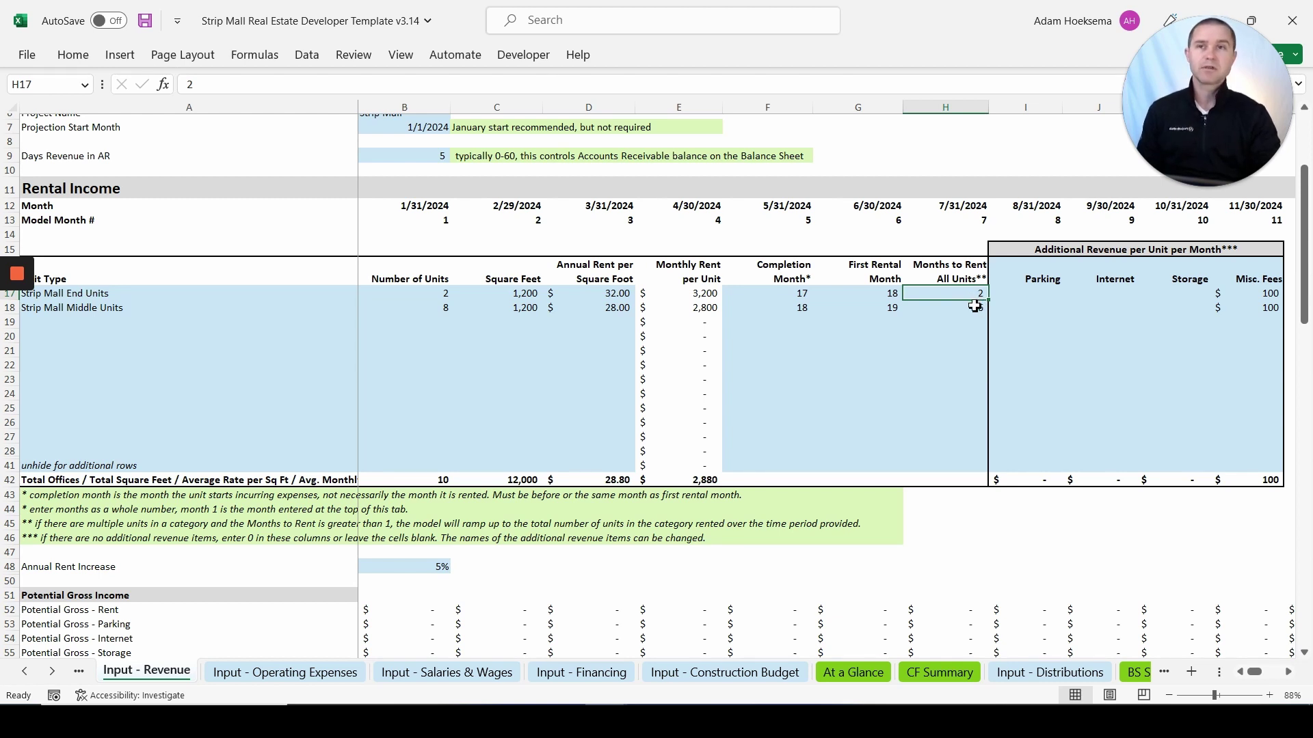
{"action": "left_click", "coordinate": [964, 307]}
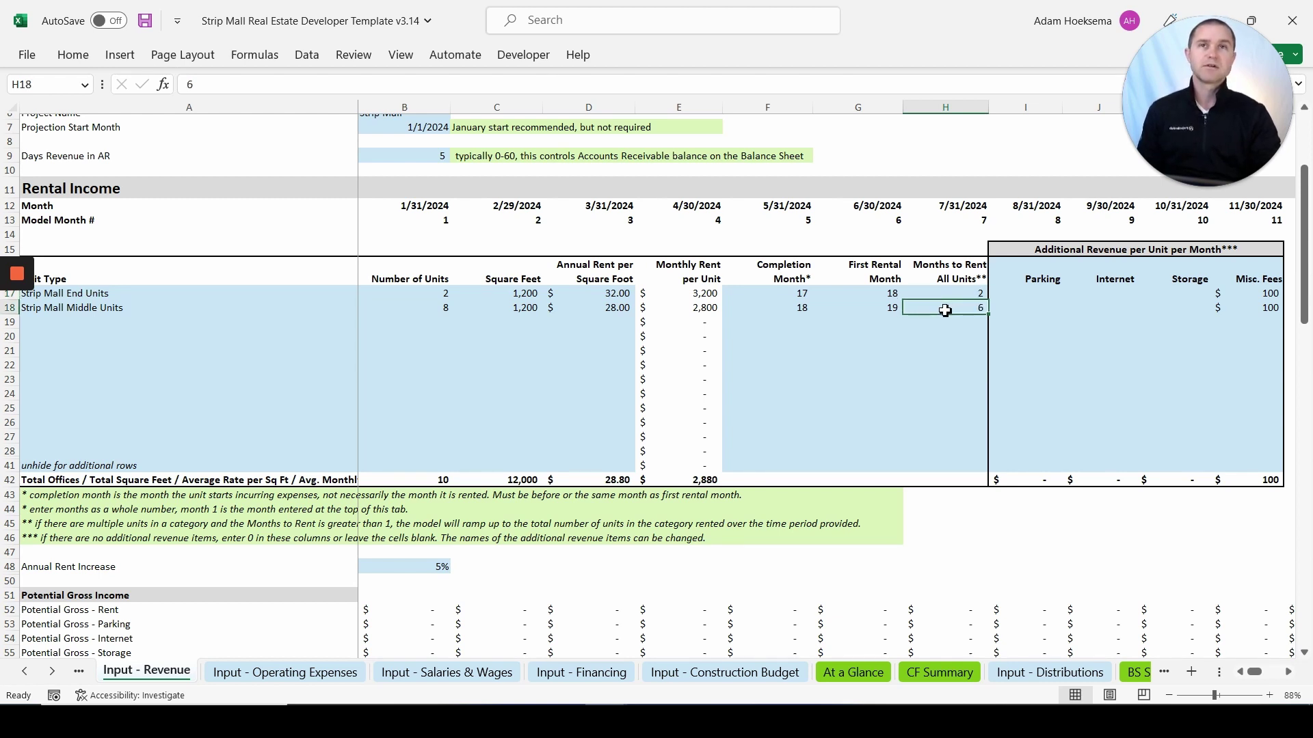
Step: Inspect the Parking, Storage and Misc. Fees entries under Additional Revenue per Unit per Month for the end units
{"action": "left_click", "coordinate": [1036, 293]}
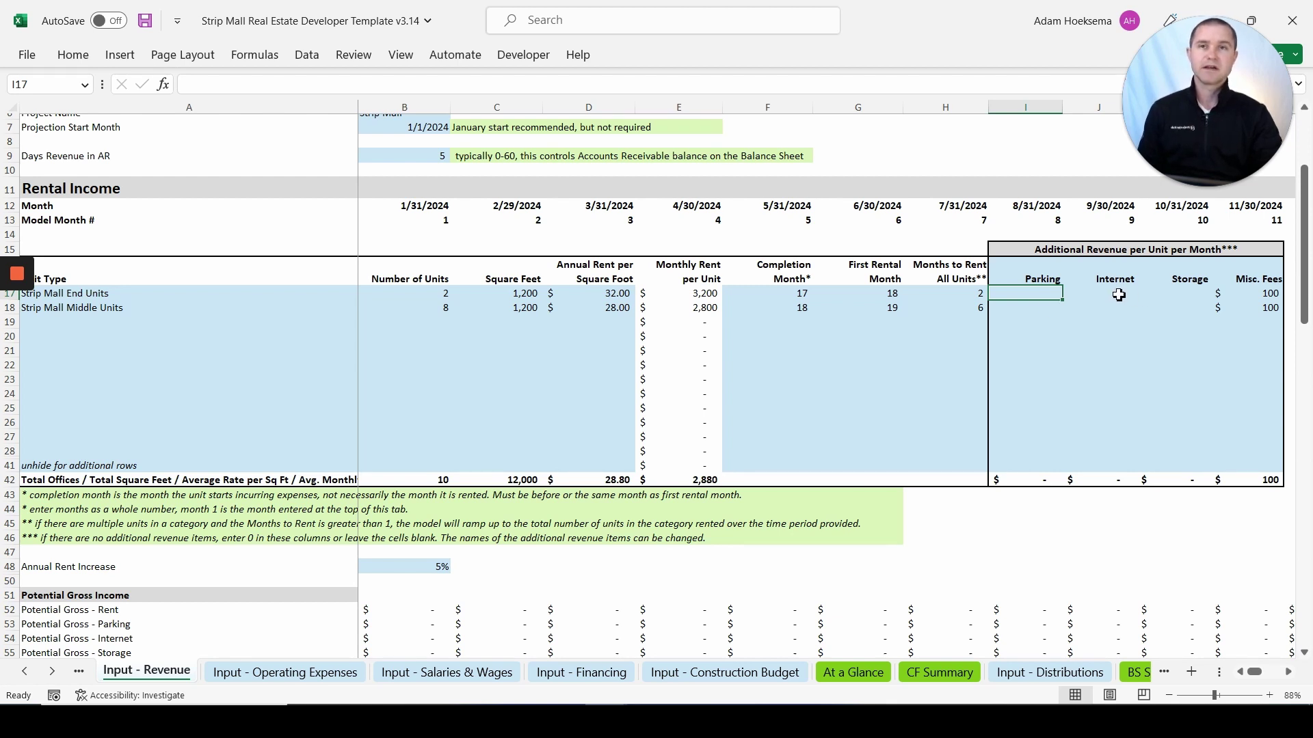
{"action": "left_click", "coordinate": [1201, 291]}
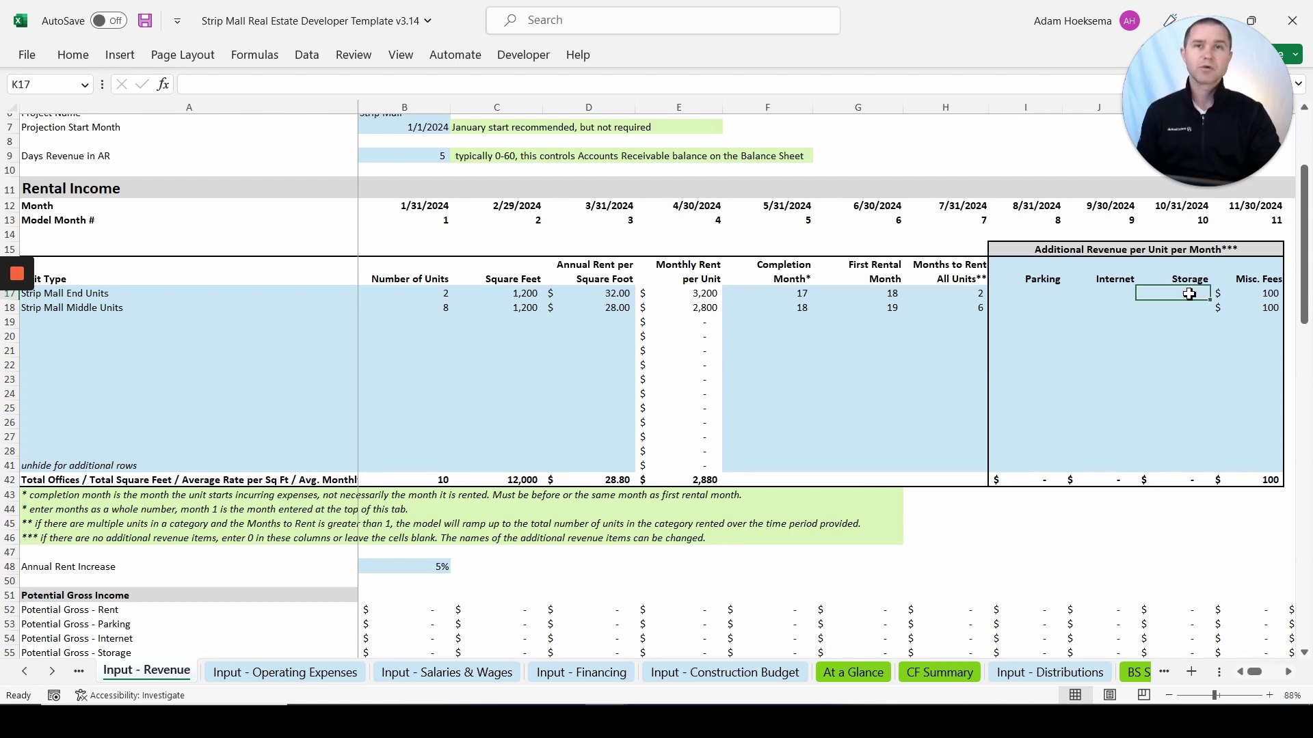
{"action": "key", "text": "Right"}
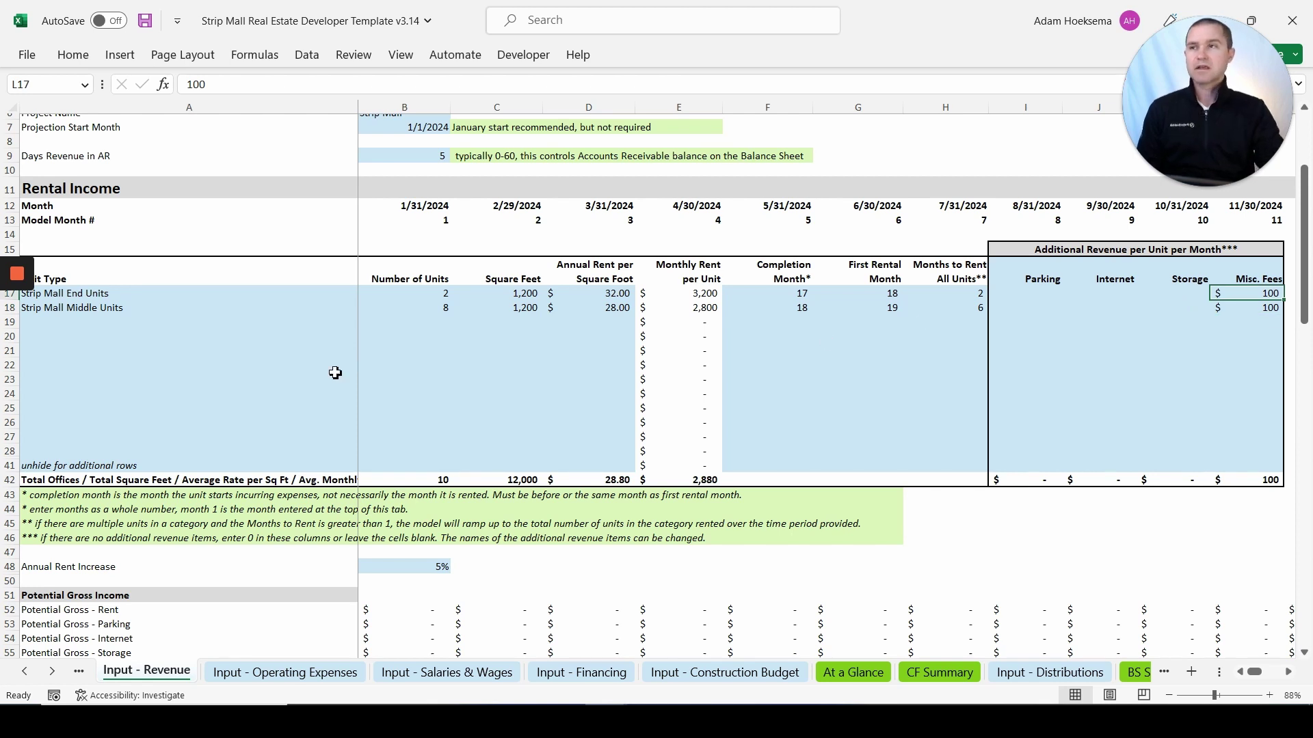
Step: Review the Annual Rent Increase, the Year 1 built-in vacancy rate and the Year 1 Misc. Fees usage percentage
{"action": "scroll", "coordinate": [306, 388], "scroll_direction": "down", "scroll_amount": 4}
{"action": "left_click", "coordinate": [399, 395]}
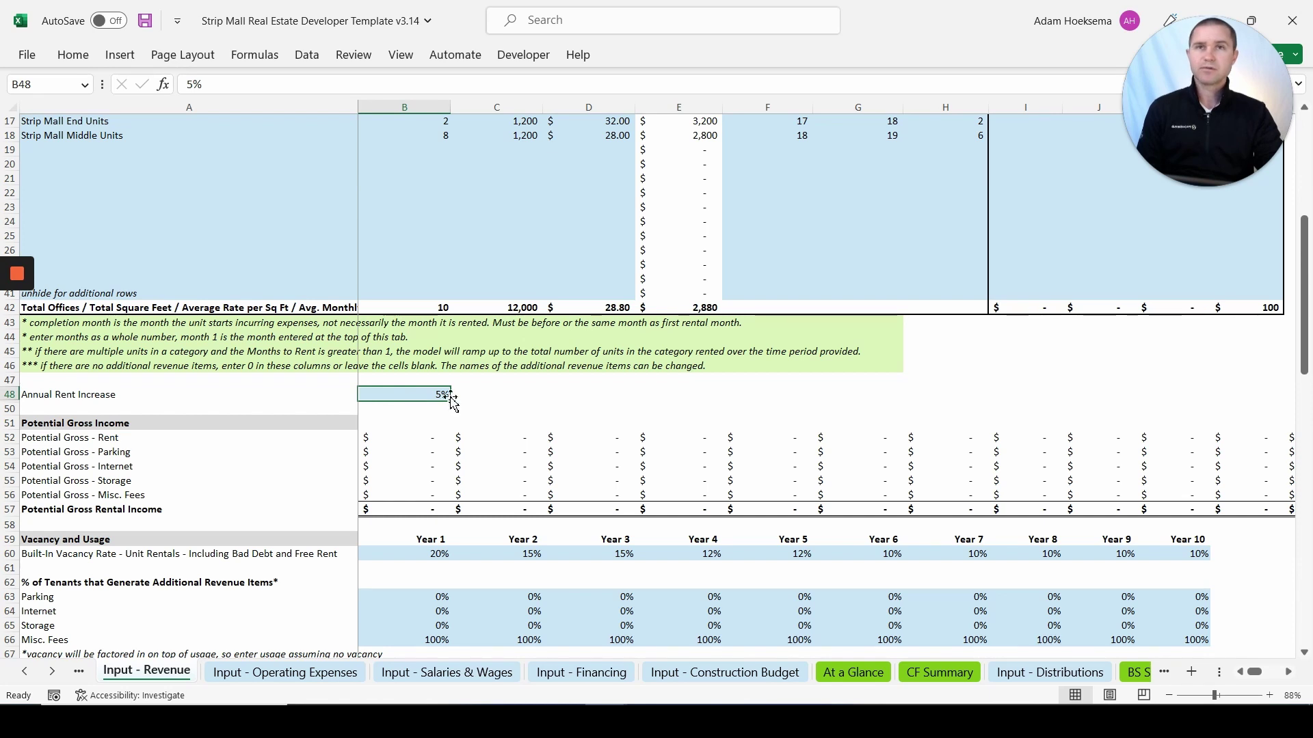
{"action": "scroll", "coordinate": [378, 393], "scroll_direction": "down", "scroll_amount": 3}
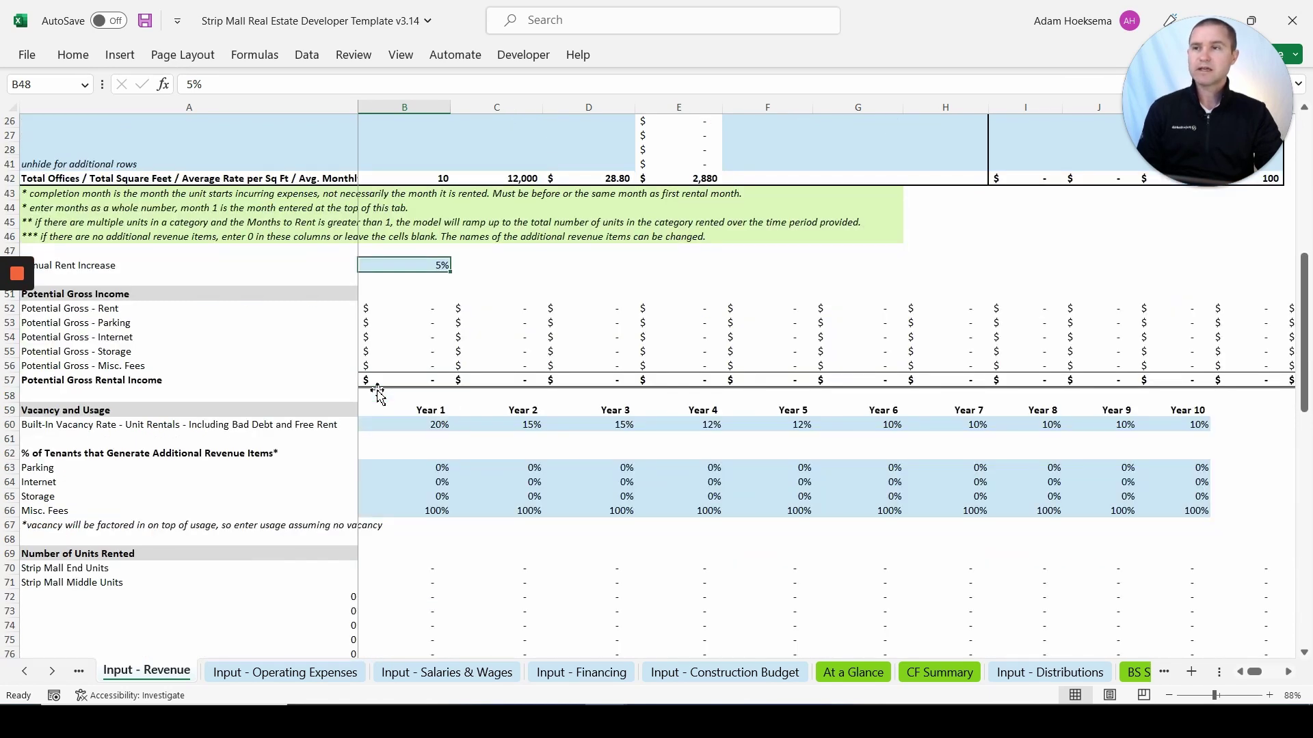
{"action": "left_click", "coordinate": [419, 426]}
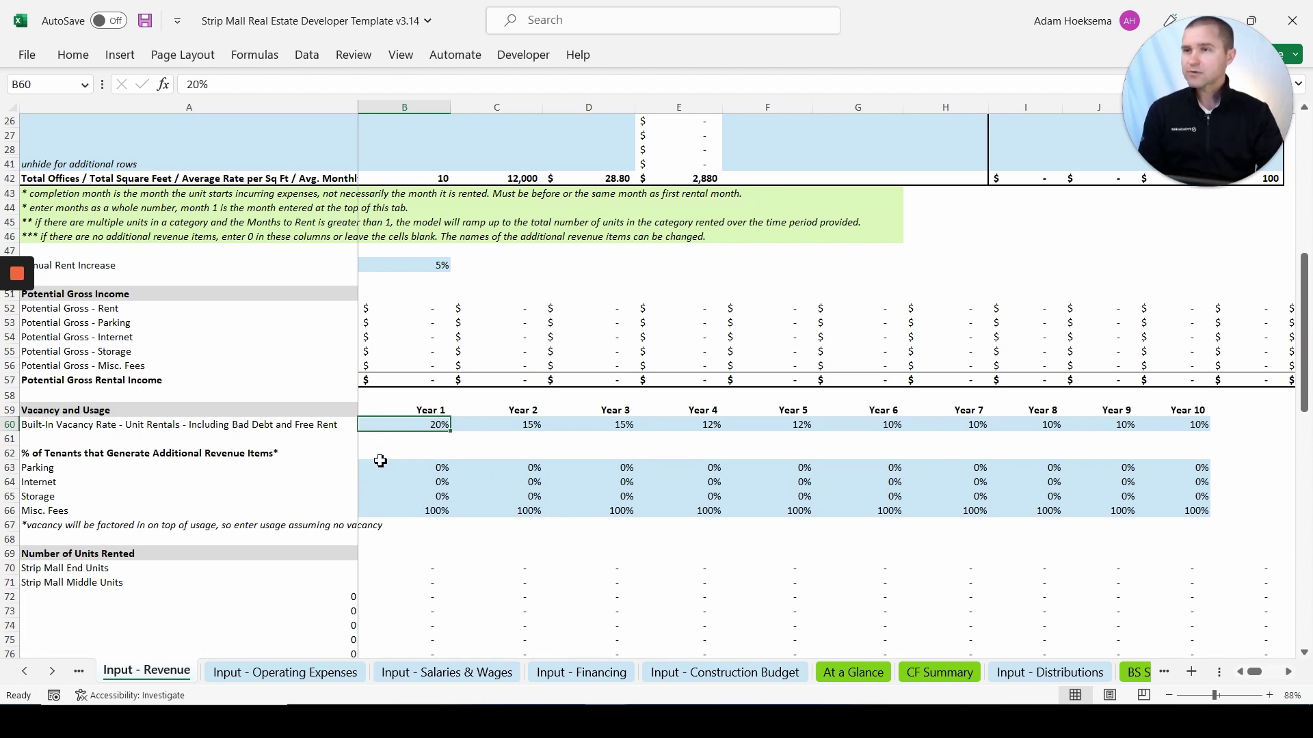
{"action": "left_click", "coordinate": [402, 512]}
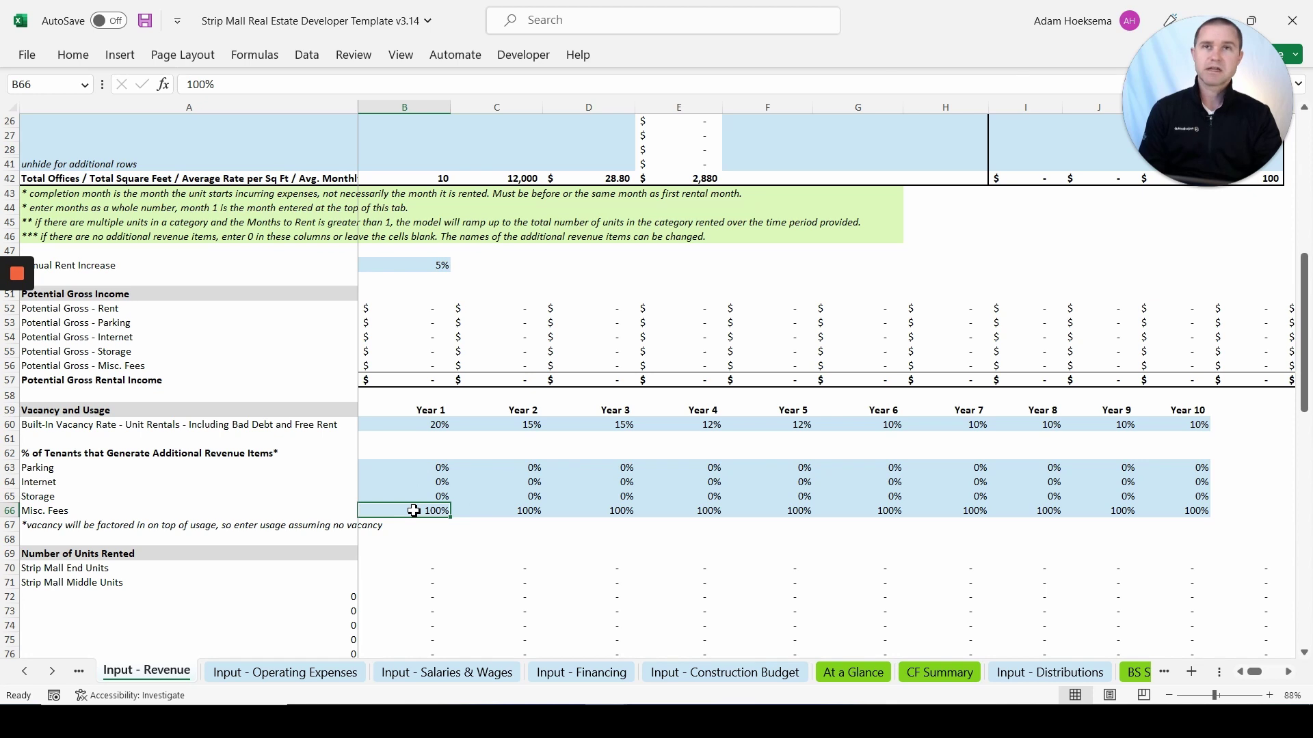
Step: Set the Year 1 percentage of tenants that generate Storage revenue to 30%
{"action": "scroll", "coordinate": [700, 475], "scroll_direction": "up", "scroll_amount": 7}
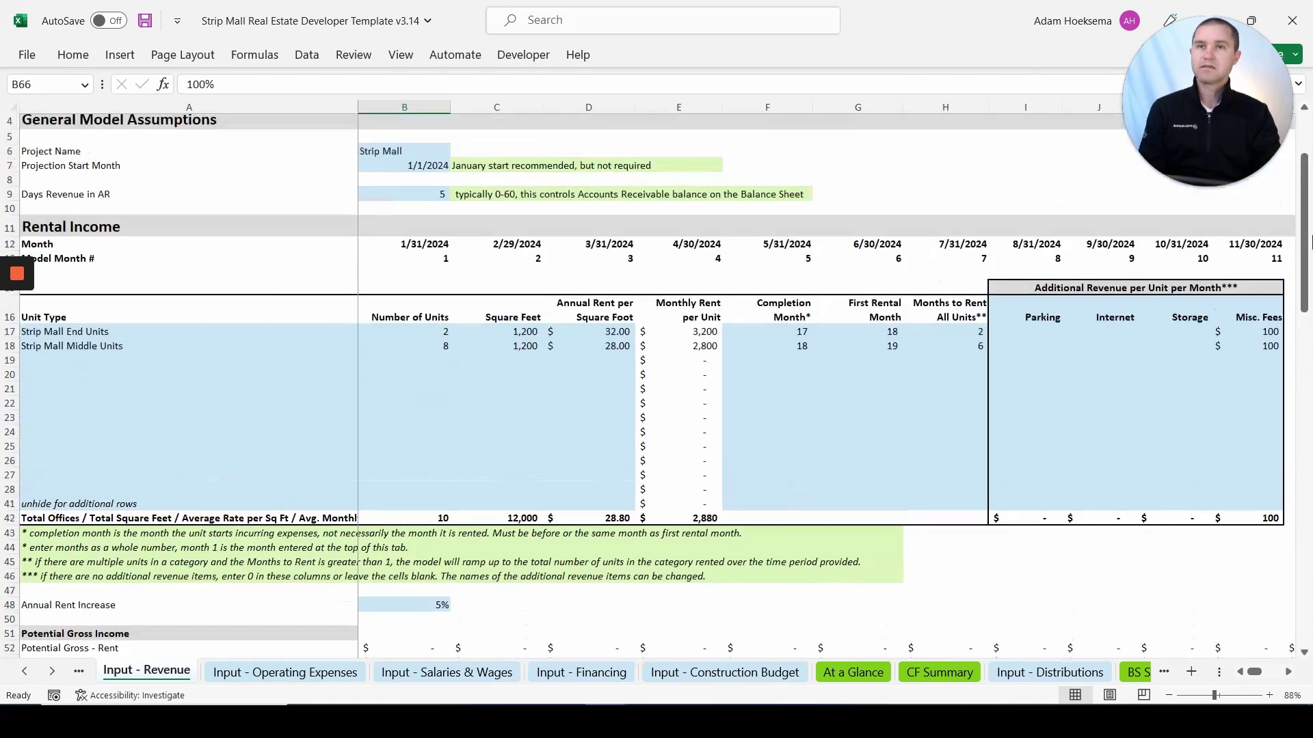
{"action": "scroll", "coordinate": [944, 410], "scroll_direction": "down", "scroll_amount": 9}
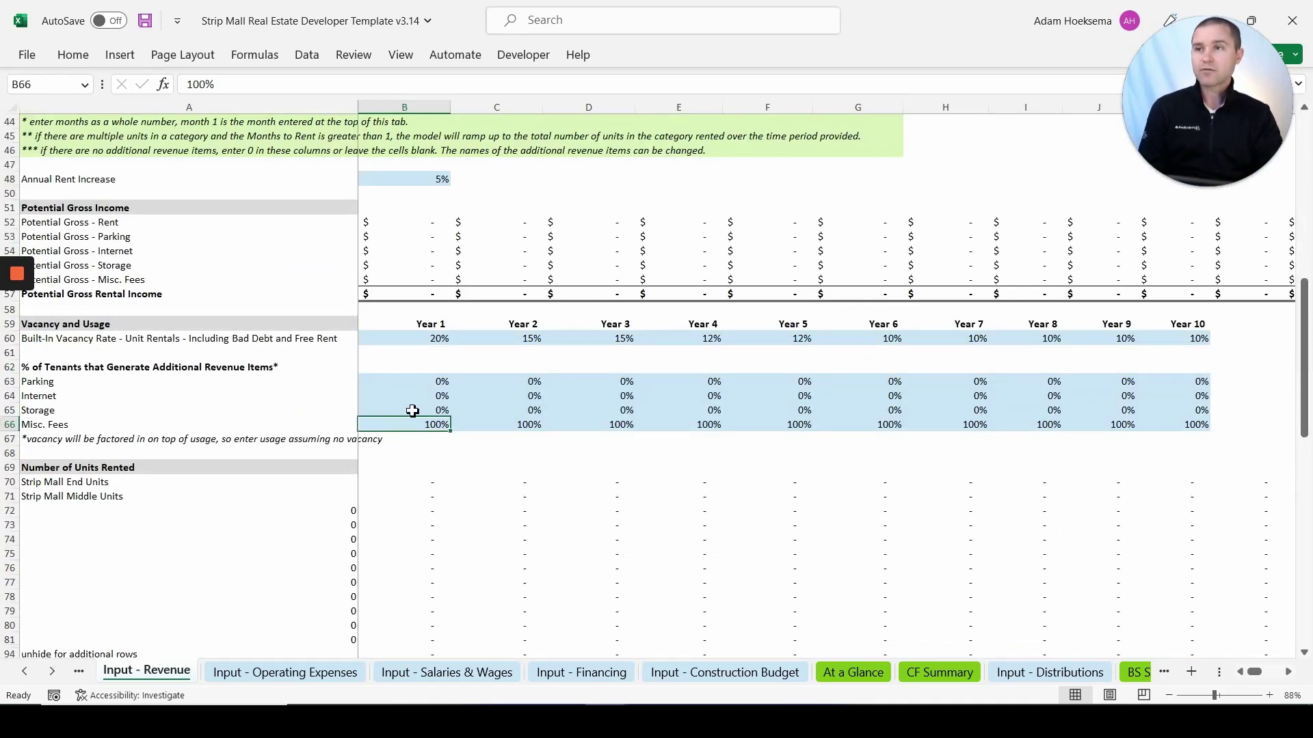
{"action": "left_click", "coordinate": [413, 410]}
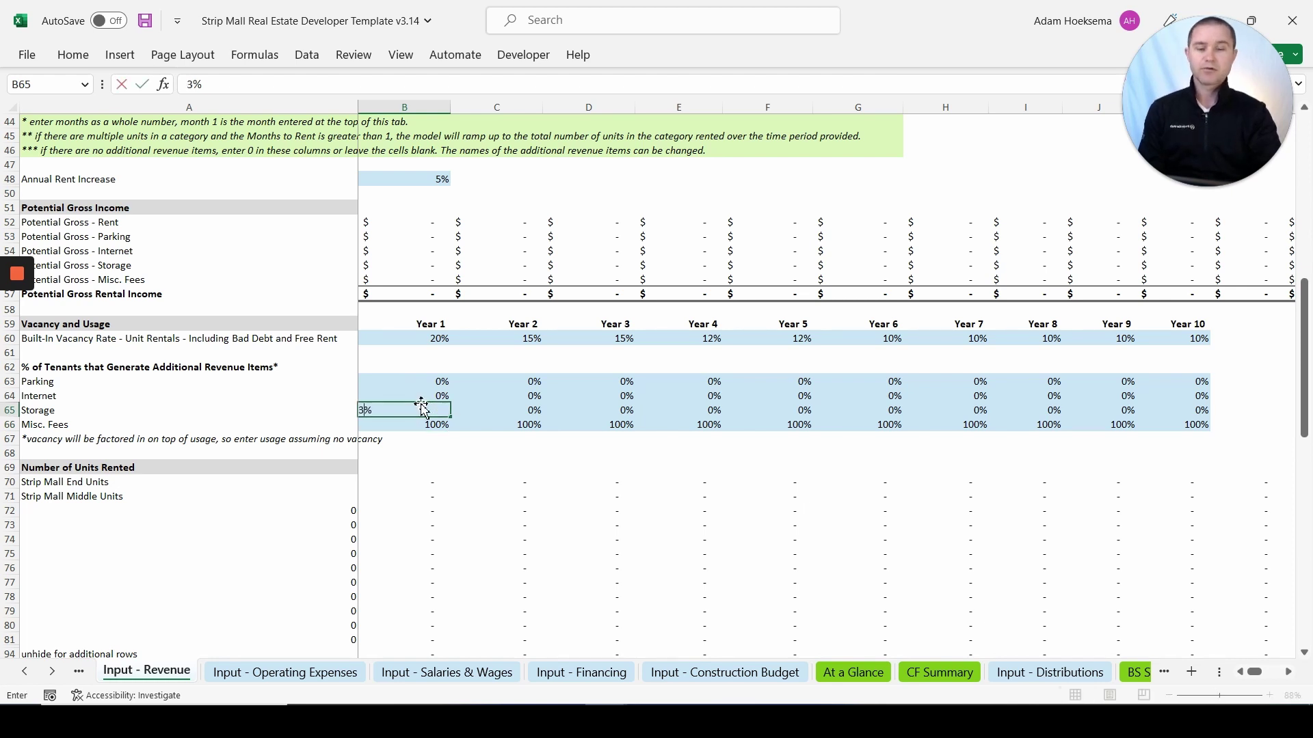
{"action": "type", "text": "30"}
{"action": "key", "text": "Return"}
{"action": "key", "text": "Up"}
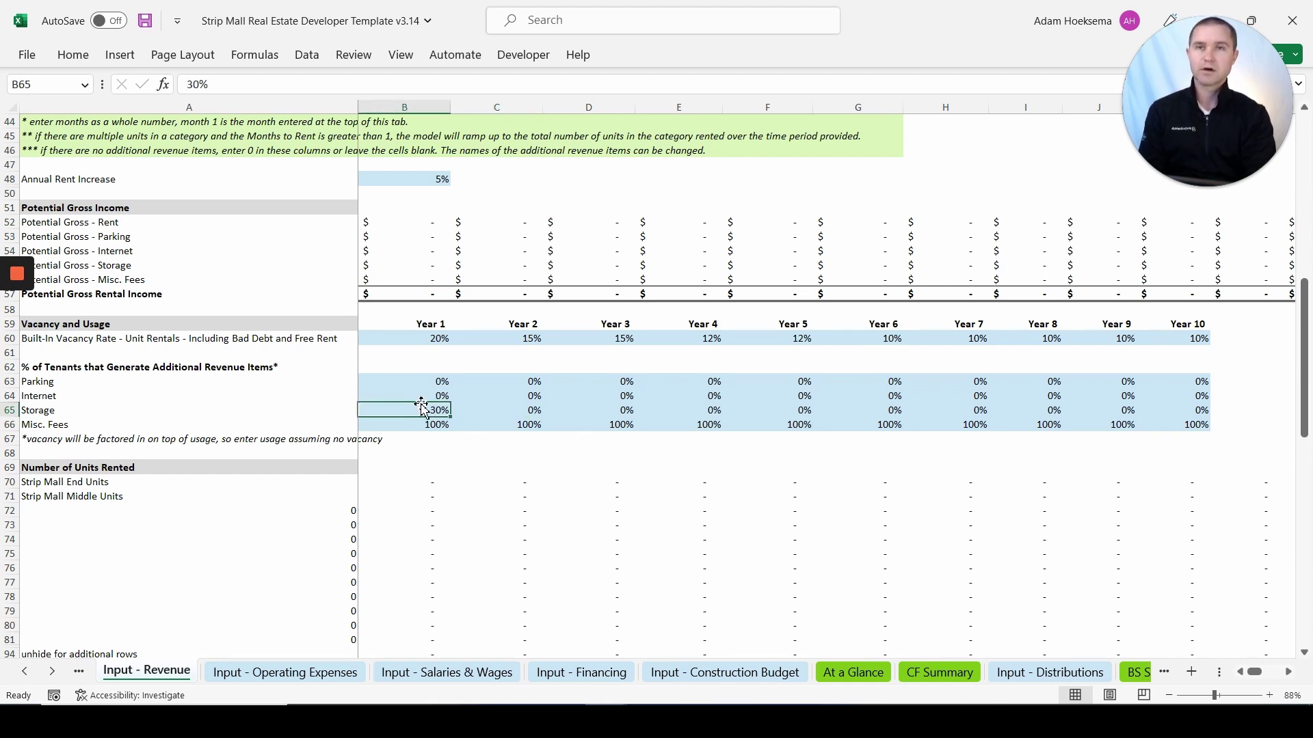
Step: Set the Year 1 percentage of tenants that generate Storage revenue back to 0%
{"action": "key", "text": "Delete"}
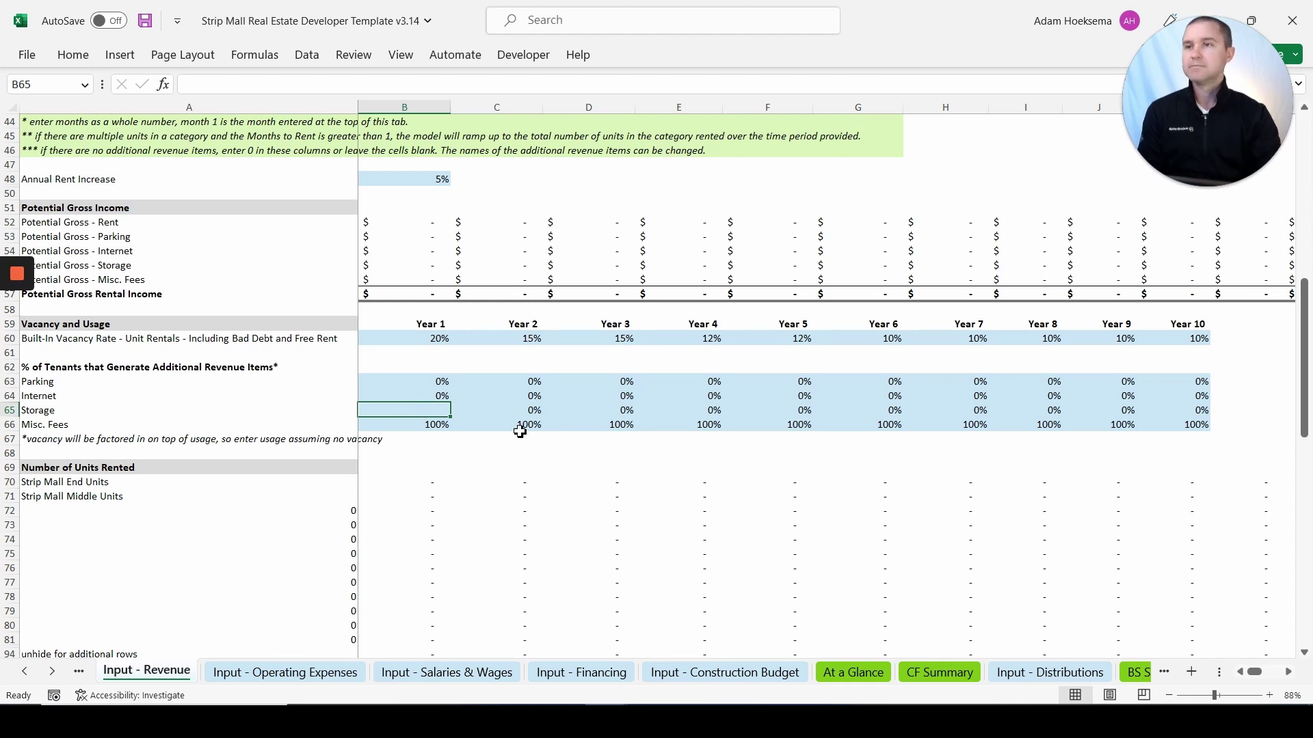
{"action": "key", "text": "Down"}
Step: Review the units rented, vacancy and credit loss, Effective Gross Rental Income and Other Operating Income sections of the revenue inputs
{"action": "scroll", "coordinate": [561, 451], "scroll_direction": "down", "scroll_amount": 9}
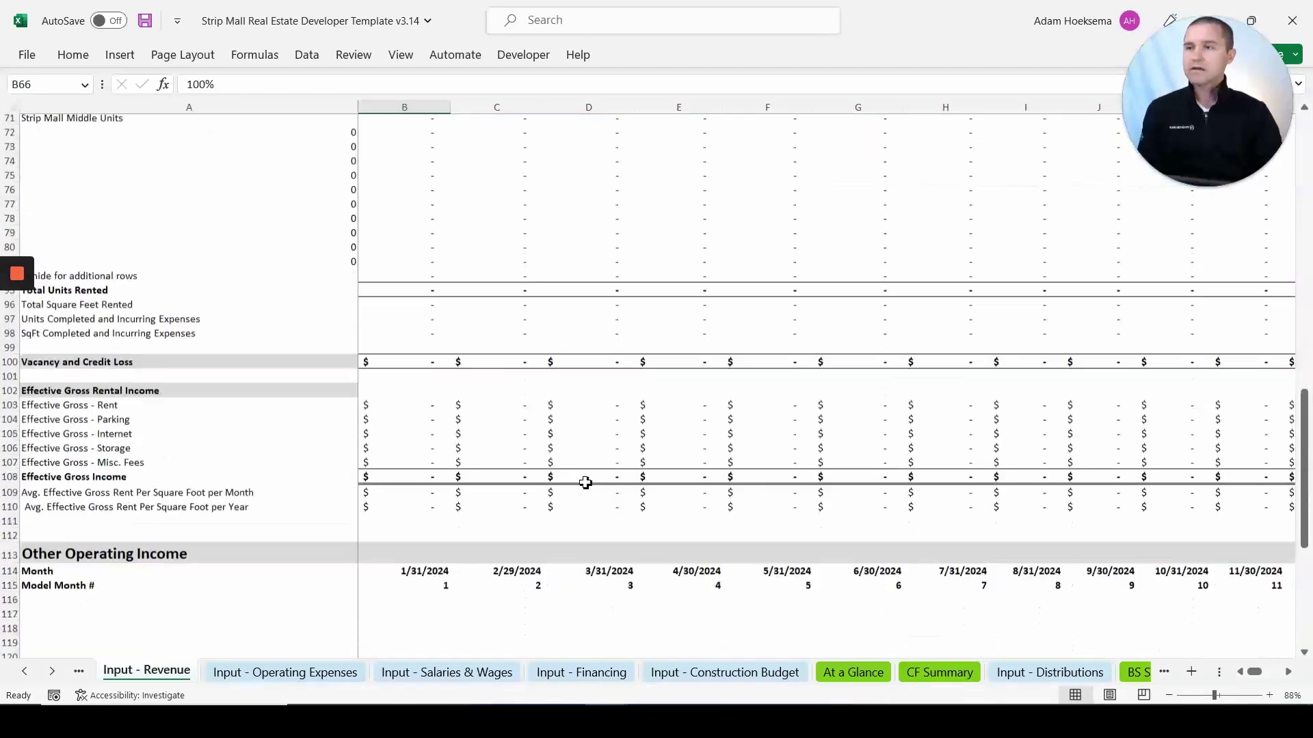
{"action": "scroll", "coordinate": [586, 483], "scroll_direction": "up", "scroll_amount": 3}
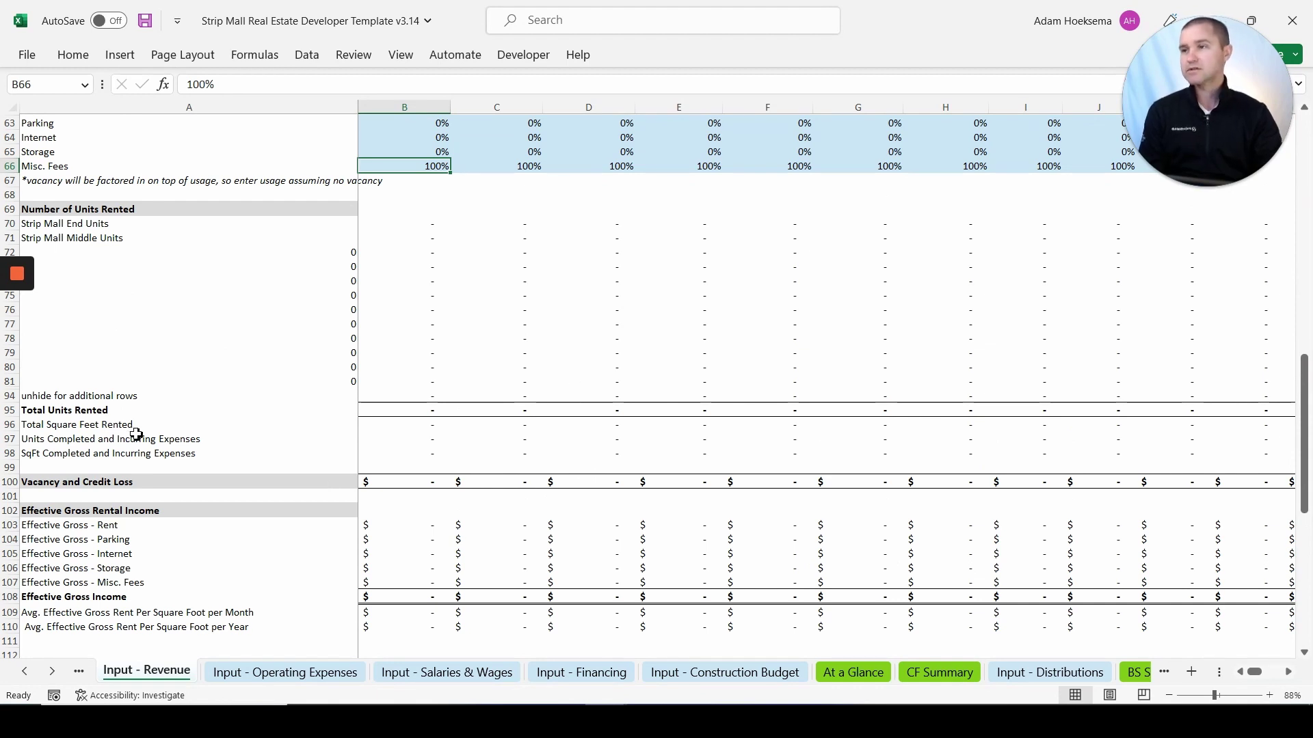
{"action": "scroll", "coordinate": [136, 433], "scroll_direction": "down", "scroll_amount": 1}
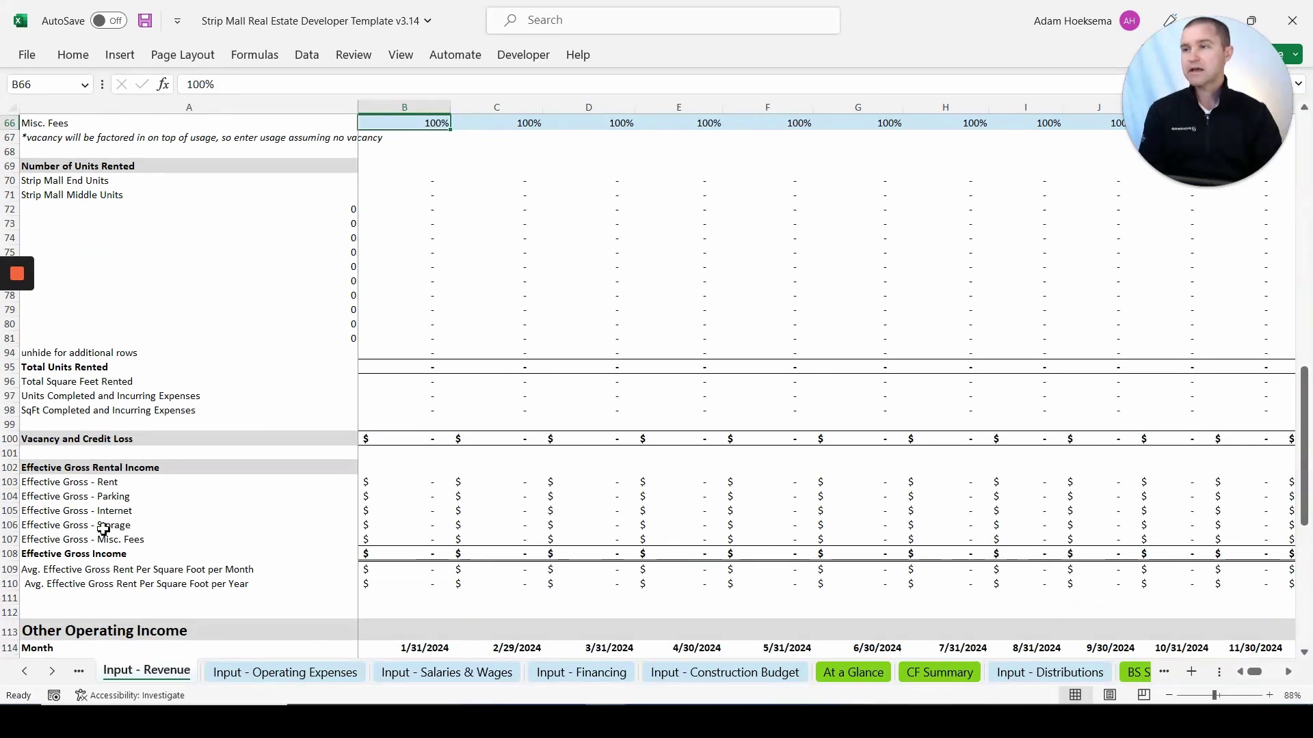
{"action": "scroll", "coordinate": [77, 568], "scroll_direction": "down", "scroll_amount": 3}
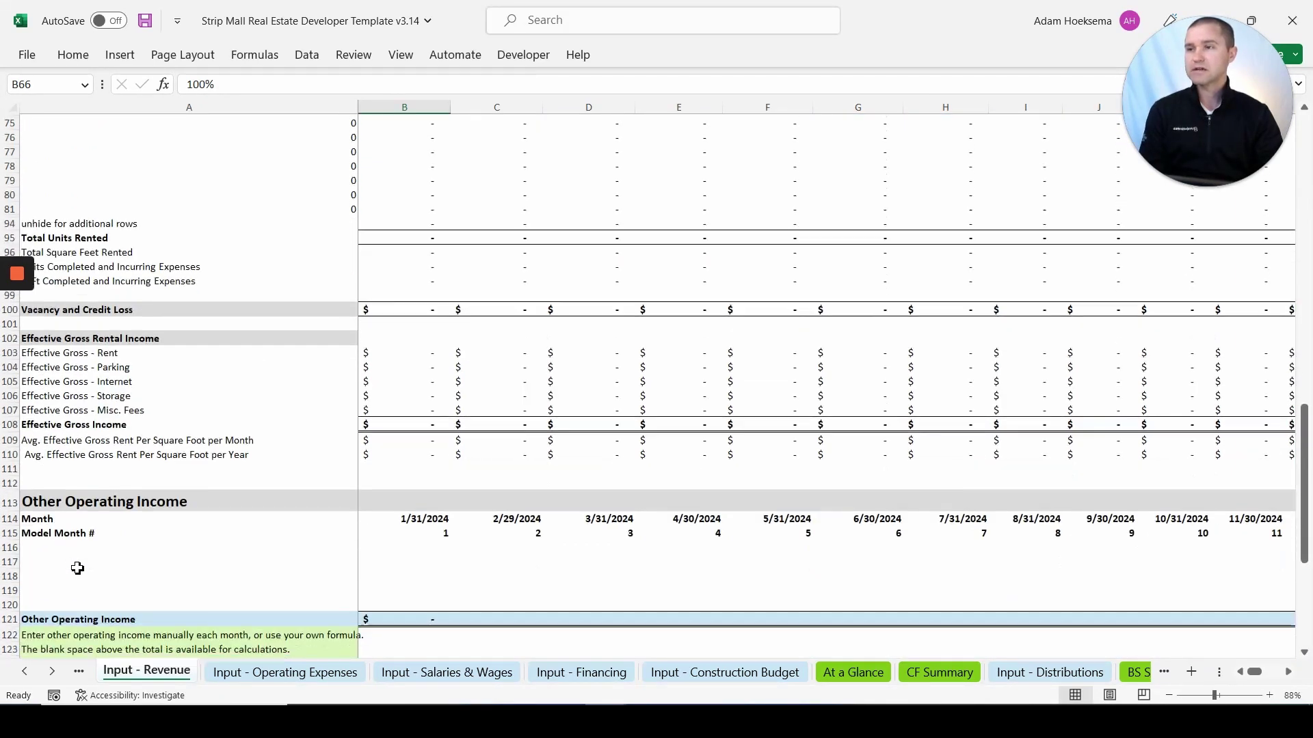
{"action": "scroll", "coordinate": [77, 568], "scroll_direction": "down", "scroll_amount": 1}
Step: On the operating expenses inputs, inspect the Grand Opening Marketing row's first and last payment months, amount per payment and yearly repeat setting
{"action": "left_click", "coordinate": [286, 673]}
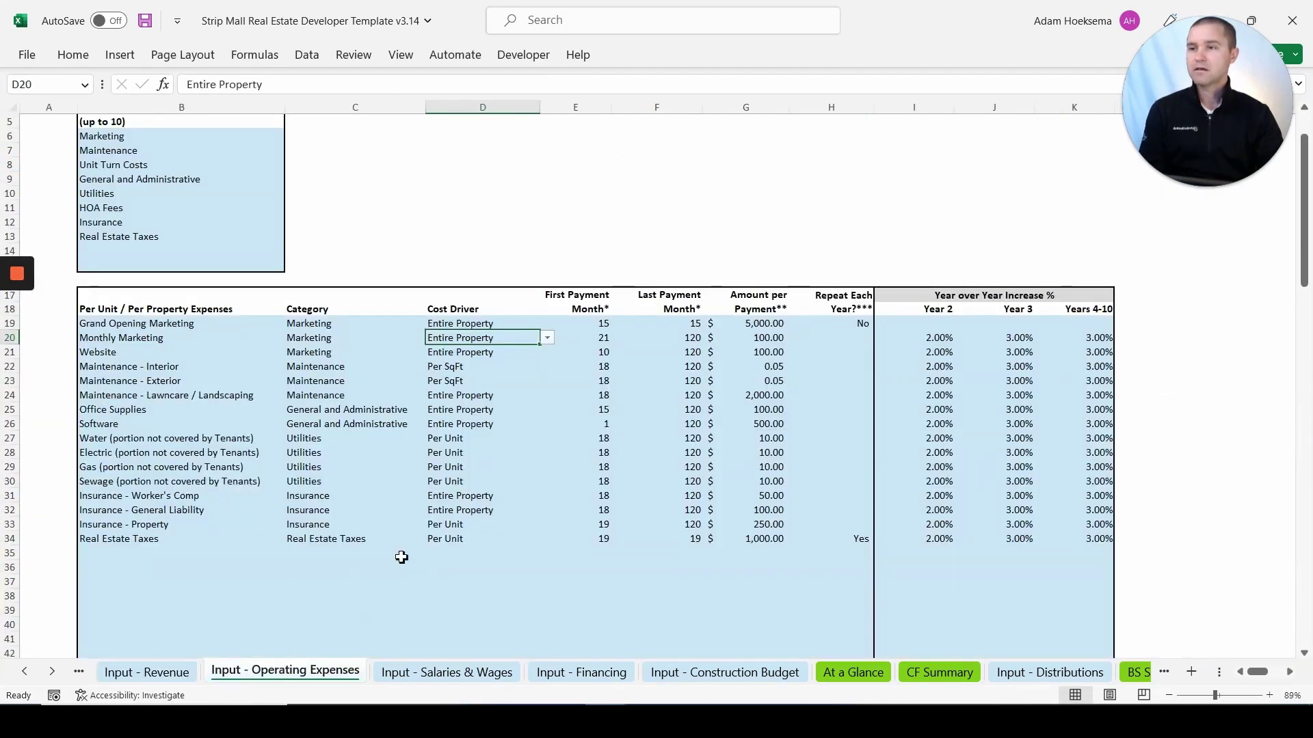
{"action": "scroll", "coordinate": [401, 558], "scroll_direction": "down", "scroll_amount": 1}
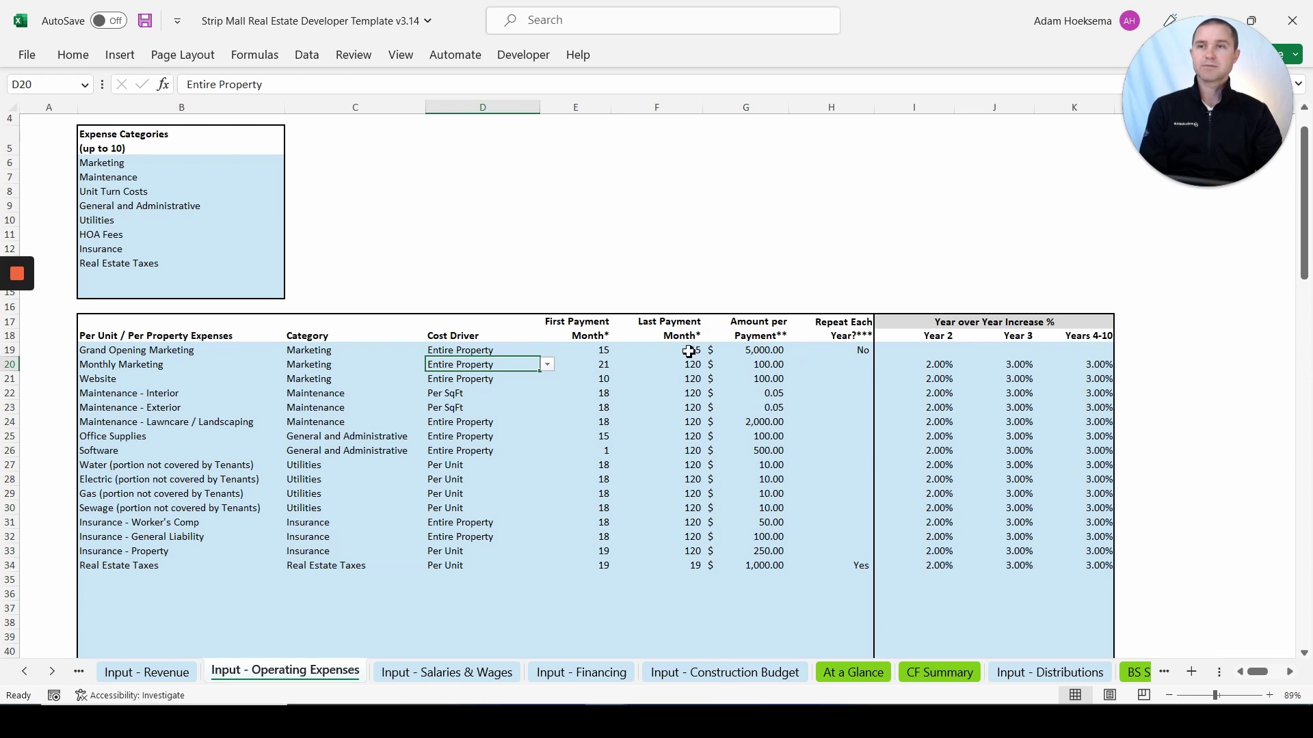
{"action": "left_click", "coordinate": [606, 351]}
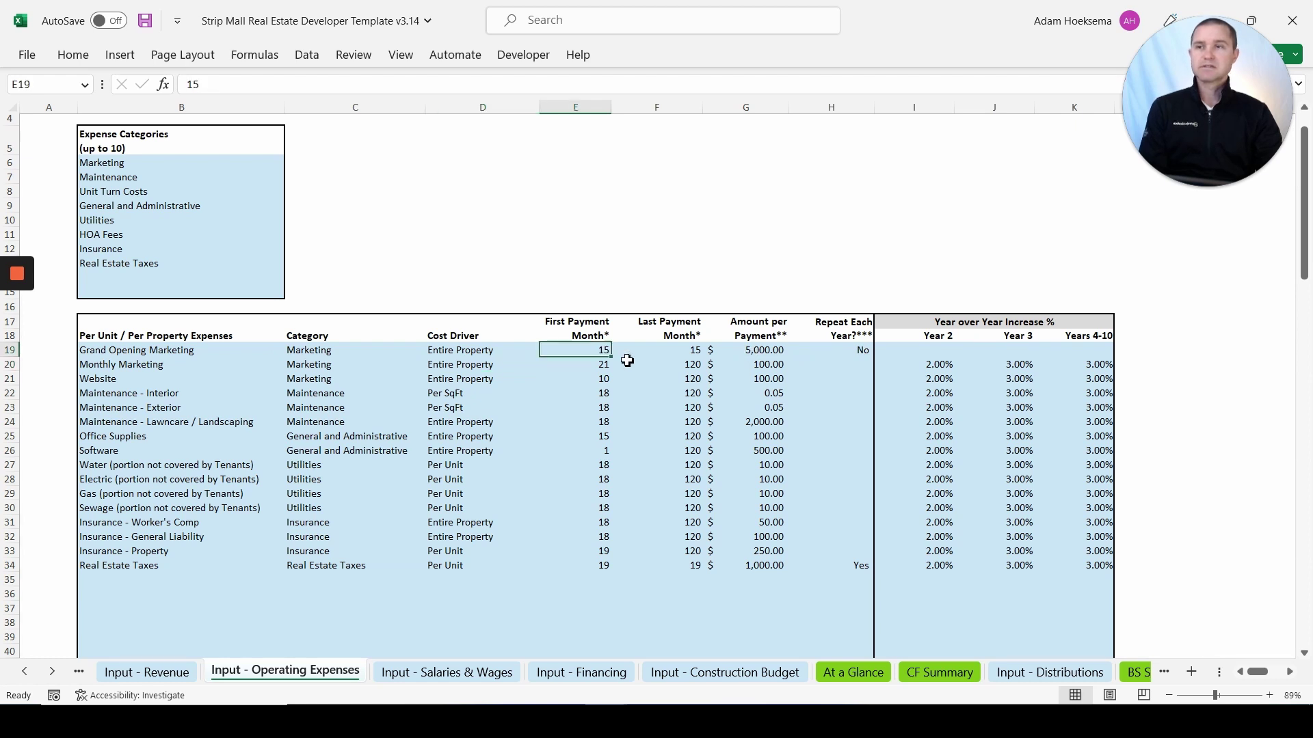
{"action": "left_click", "coordinate": [767, 352]}
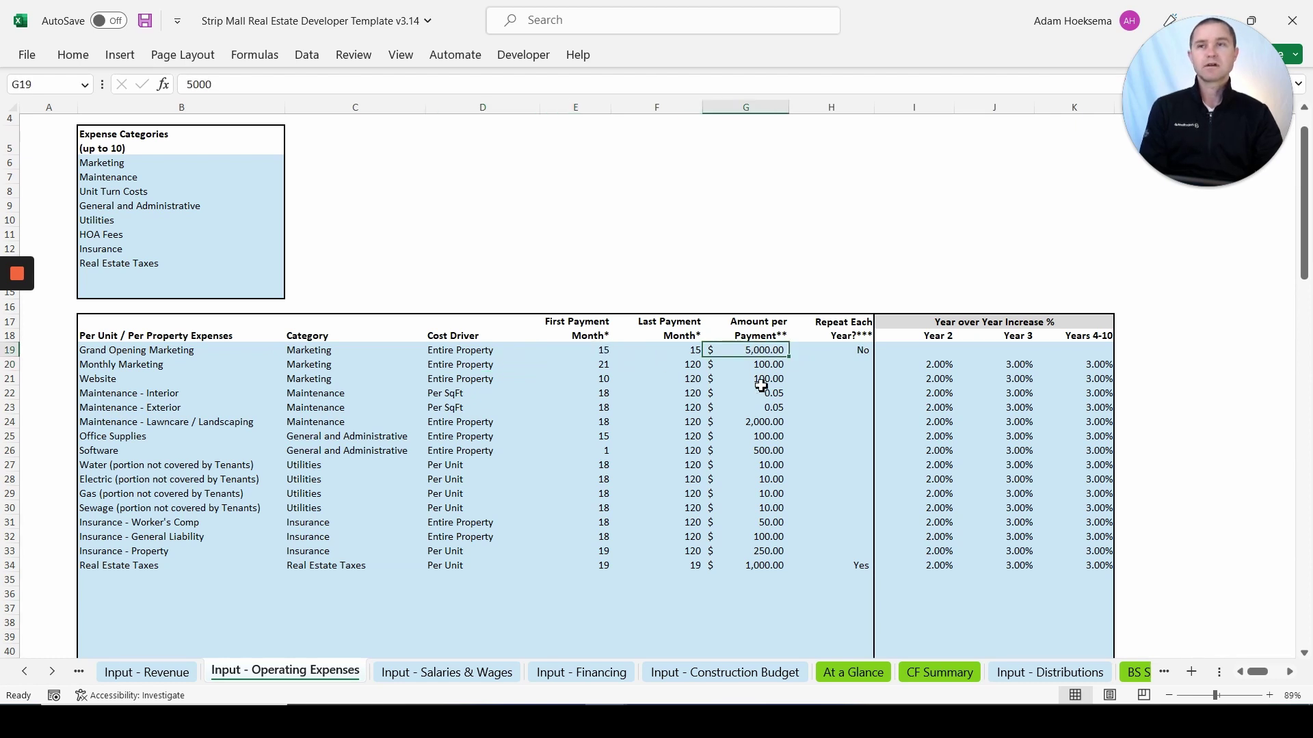
{"action": "left_click", "coordinate": [583, 350]}
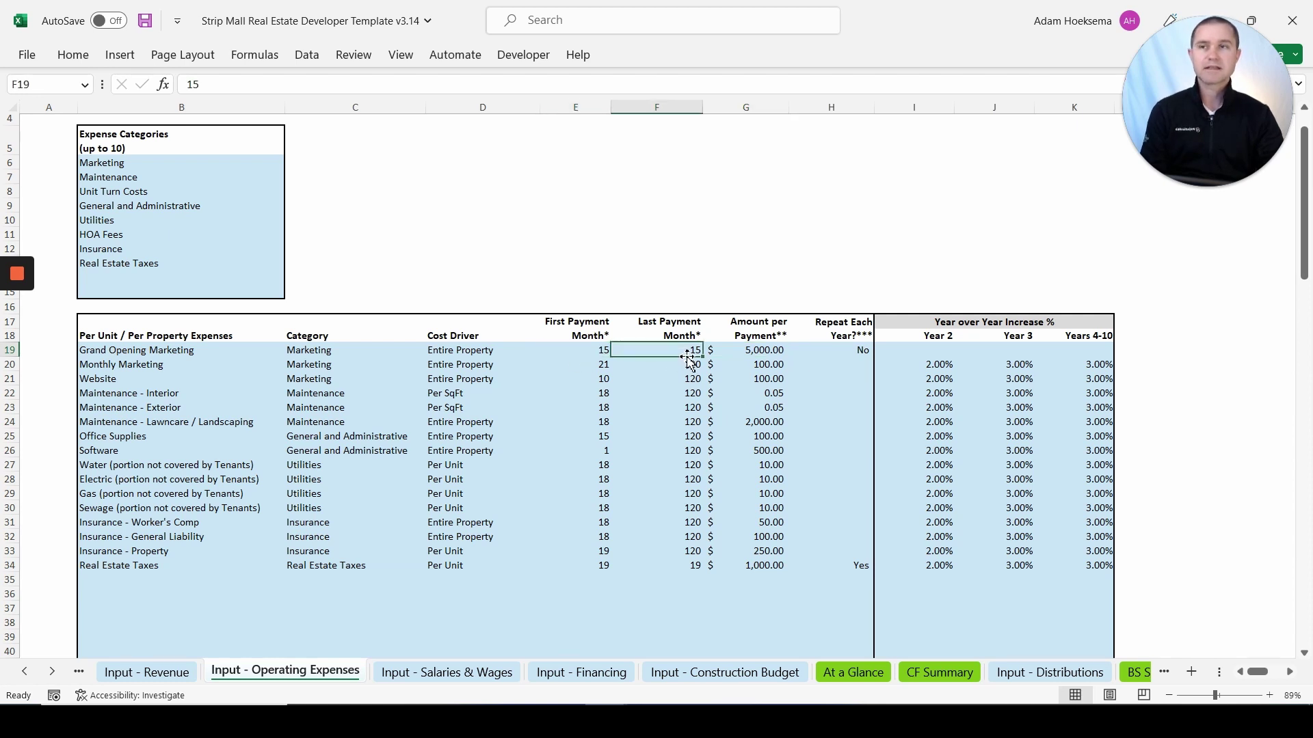
{"action": "left_click", "coordinate": [834, 350]}
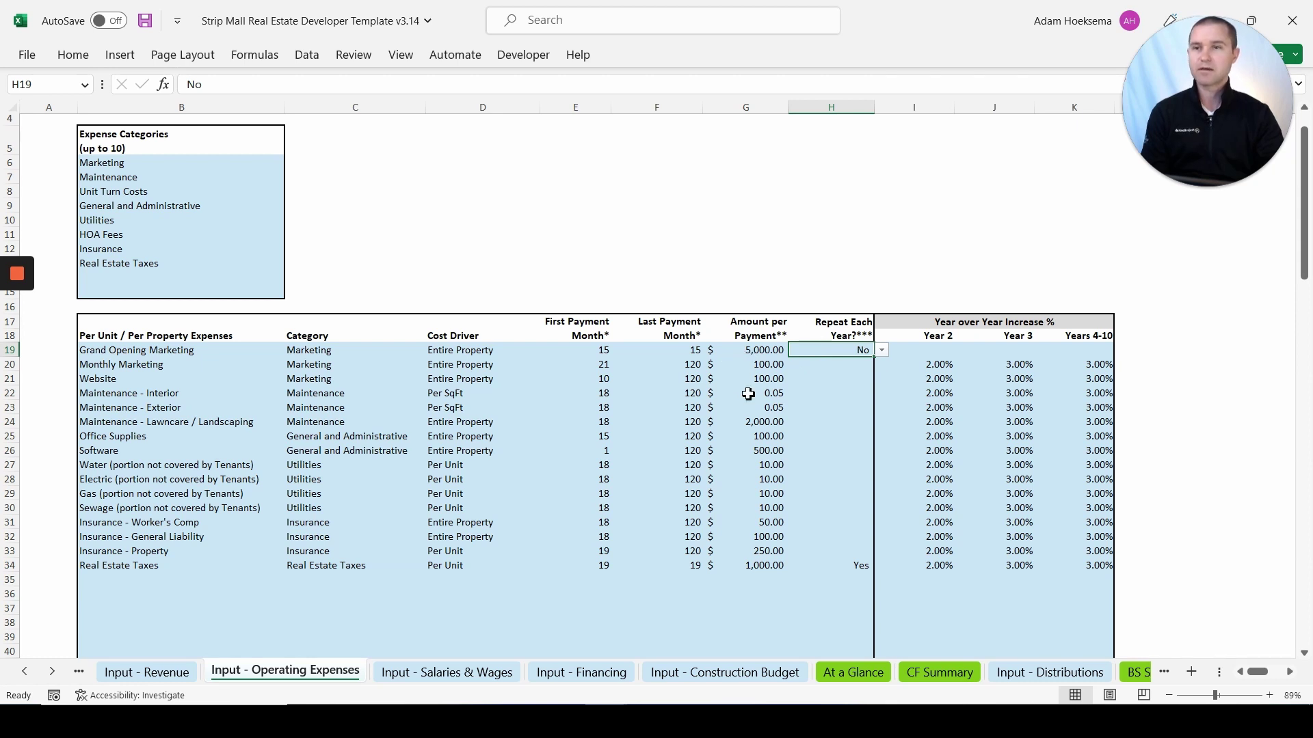
Step: Inspect the Real Estate Taxes row's payment months, amount per payment, available cost driver options and yearly repeat setting
{"action": "left_click", "coordinate": [599, 565]}
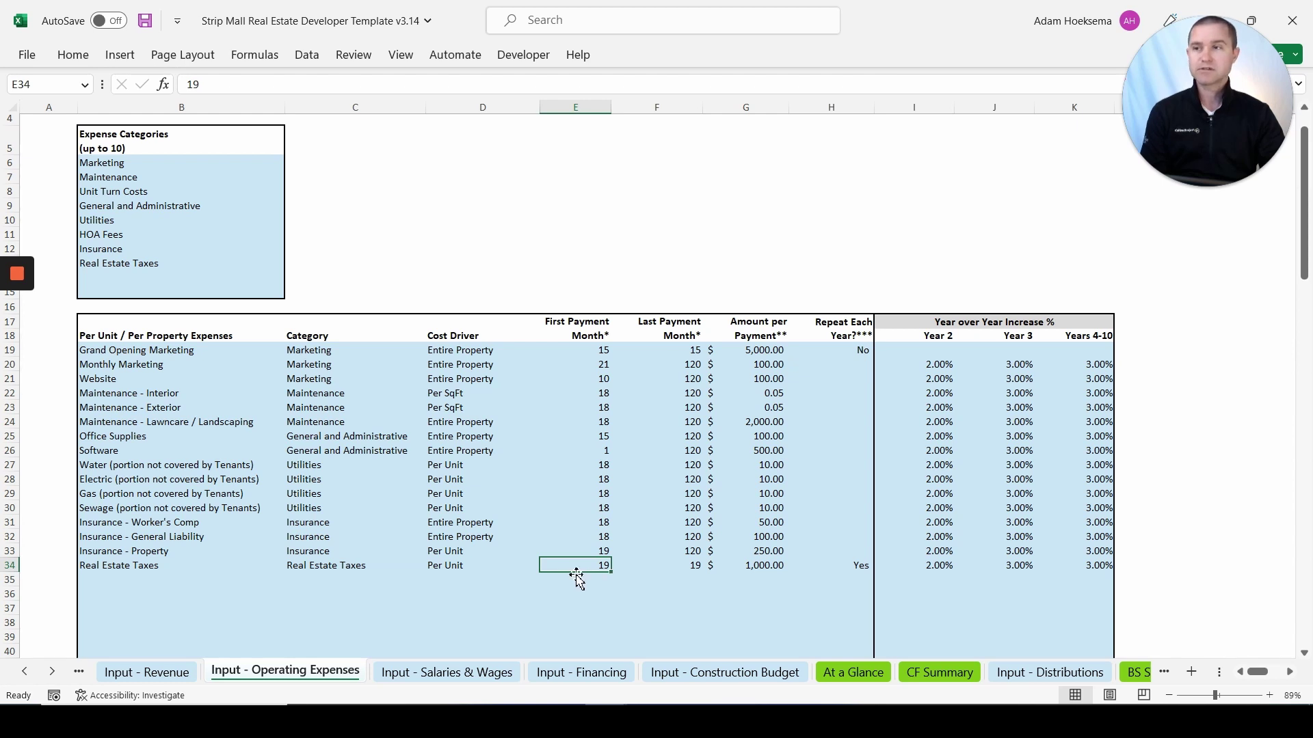
{"action": "left_click", "coordinate": [684, 573]}
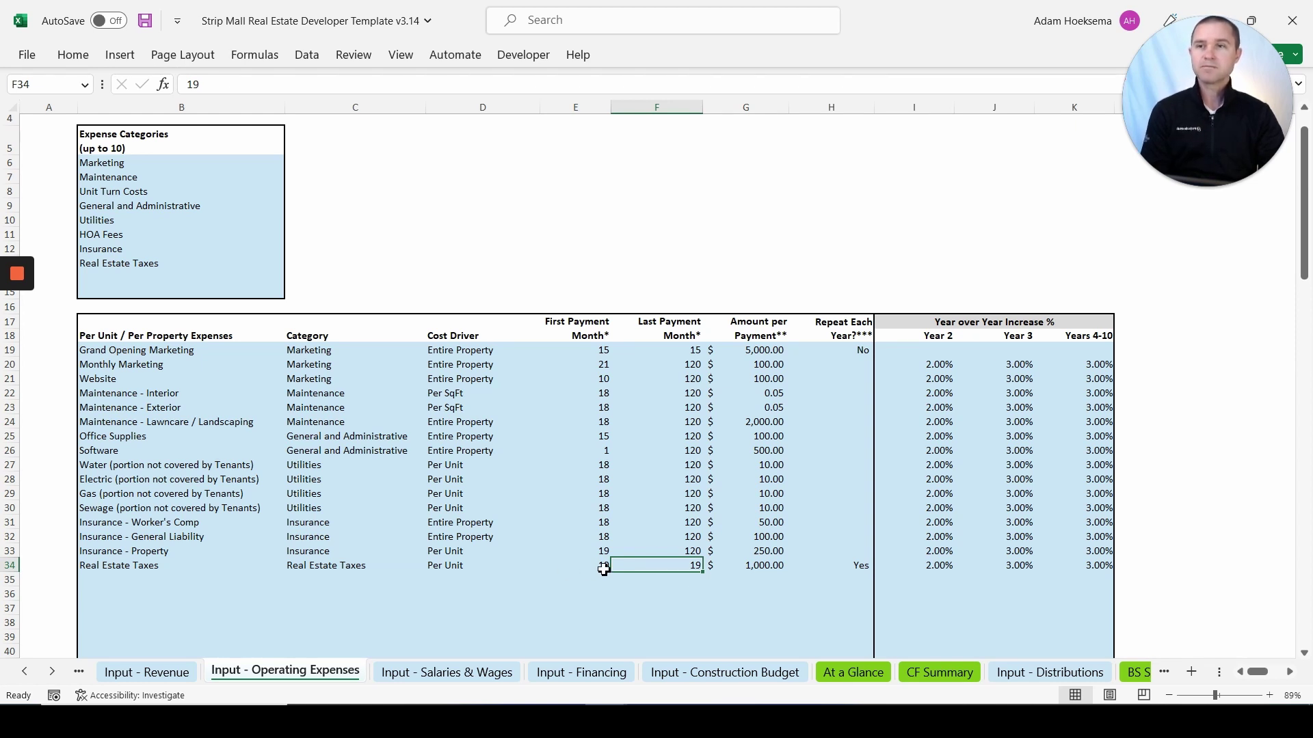
{"action": "left_click", "coordinate": [740, 567]}
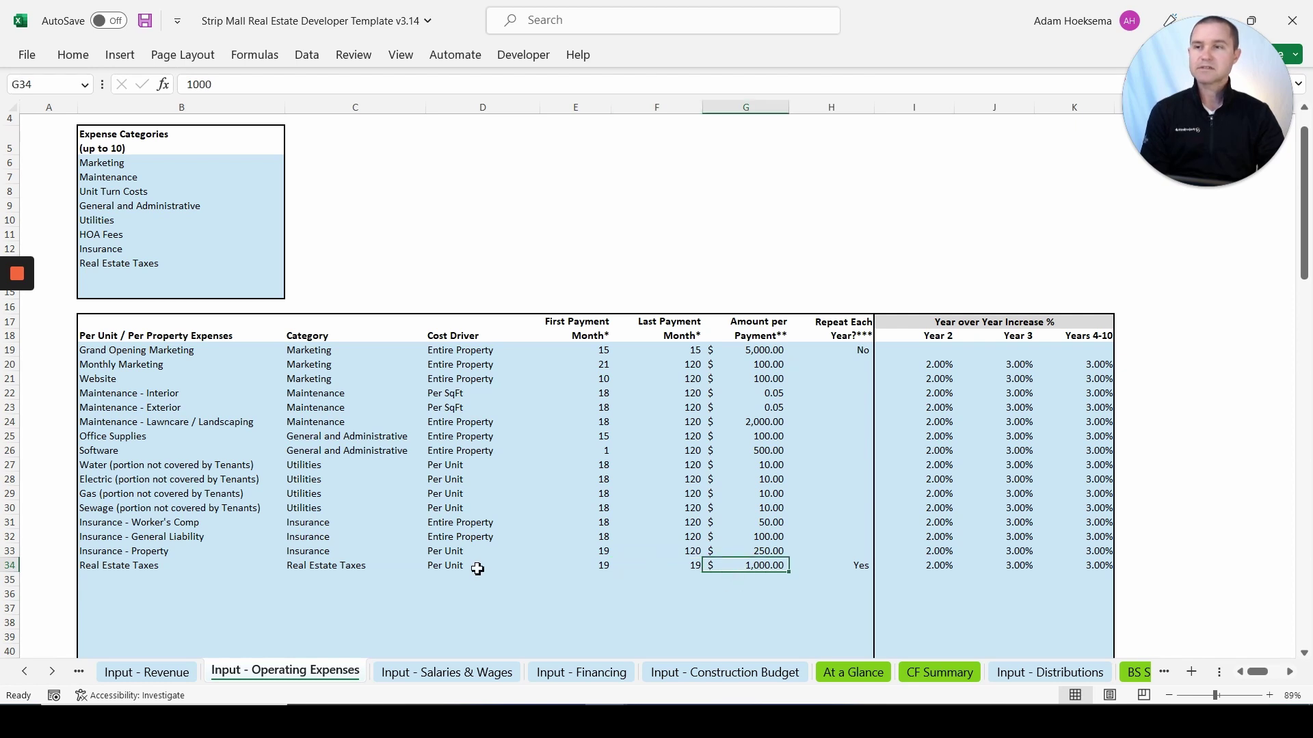
{"action": "left_click", "coordinate": [448, 567]}
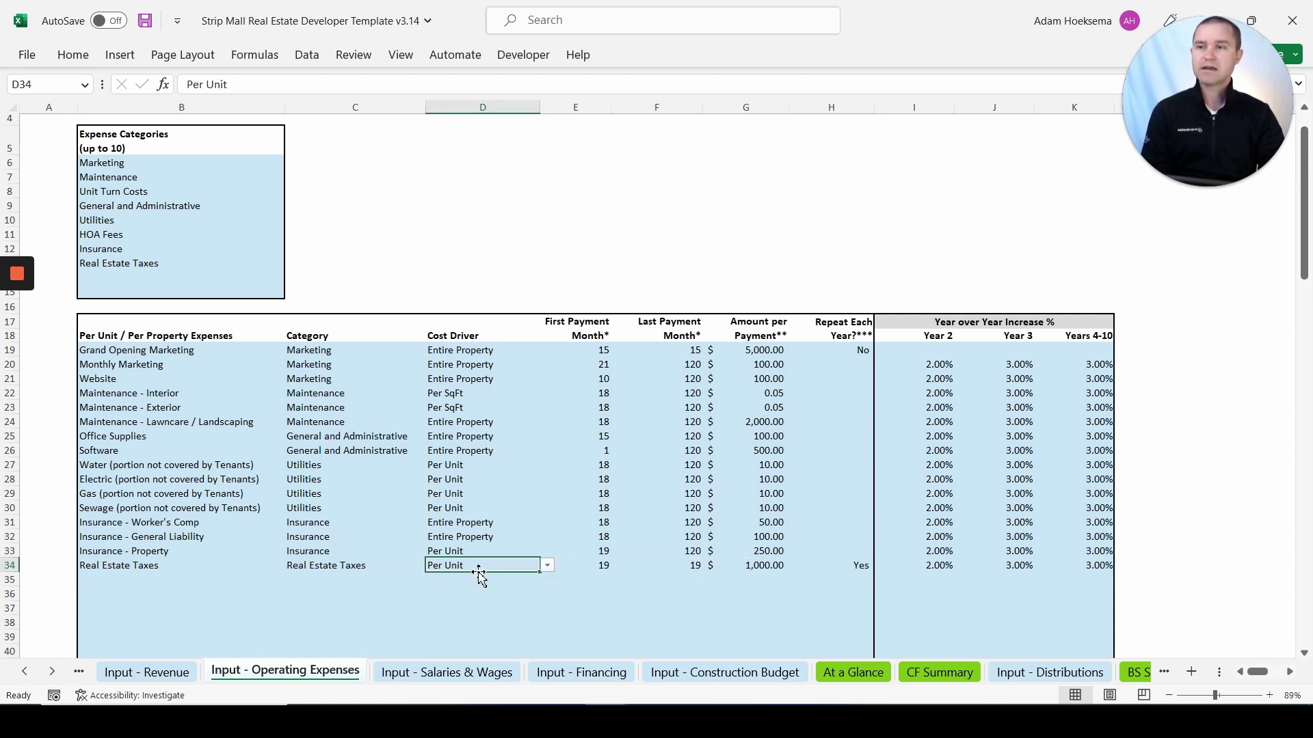
{"action": "left_click", "coordinate": [548, 566]}
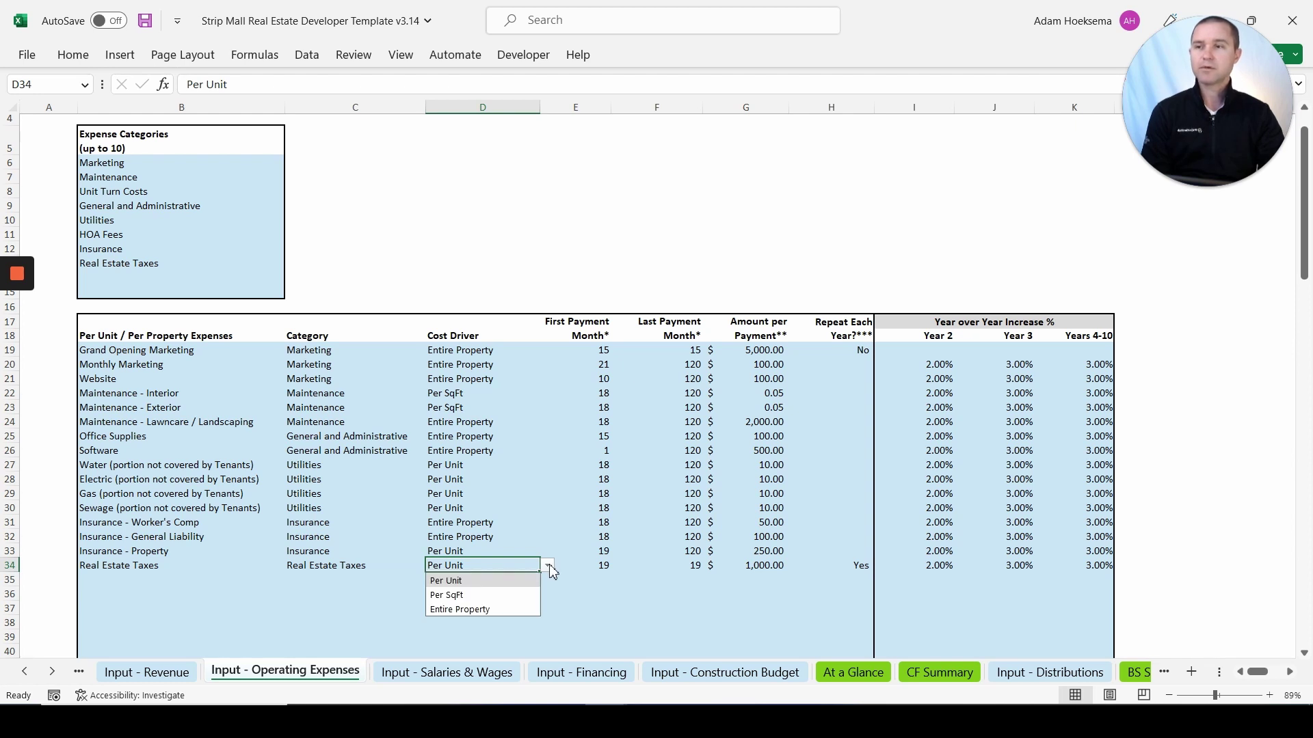
{"action": "left_click", "coordinate": [549, 567]}
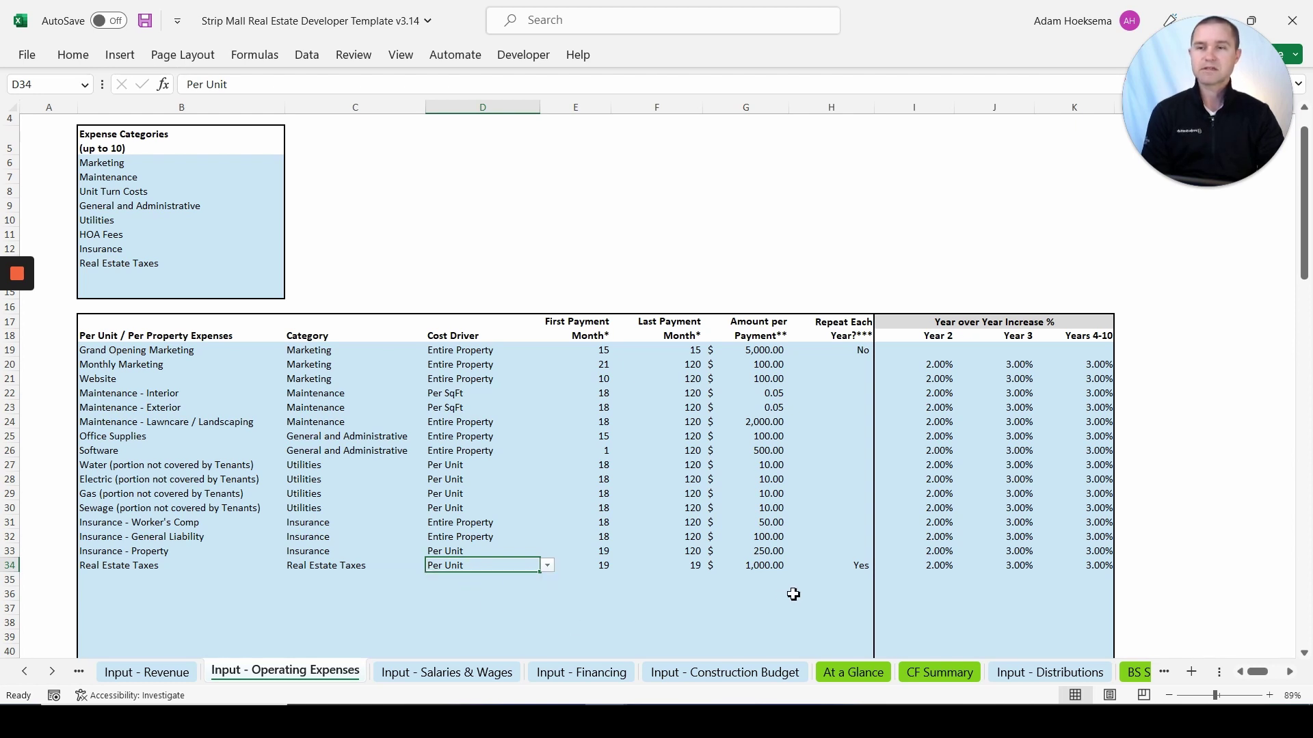
{"action": "left_click", "coordinate": [850, 564]}
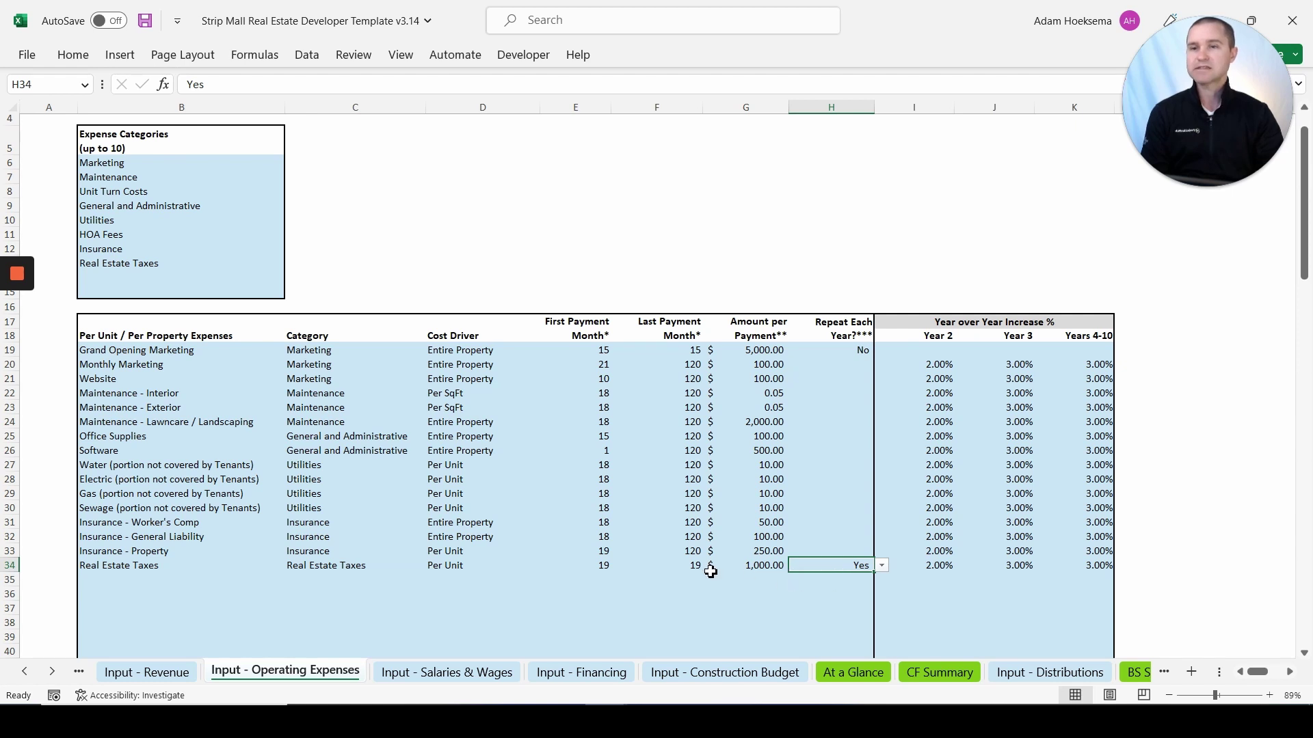
{"action": "left_click", "coordinate": [662, 593]}
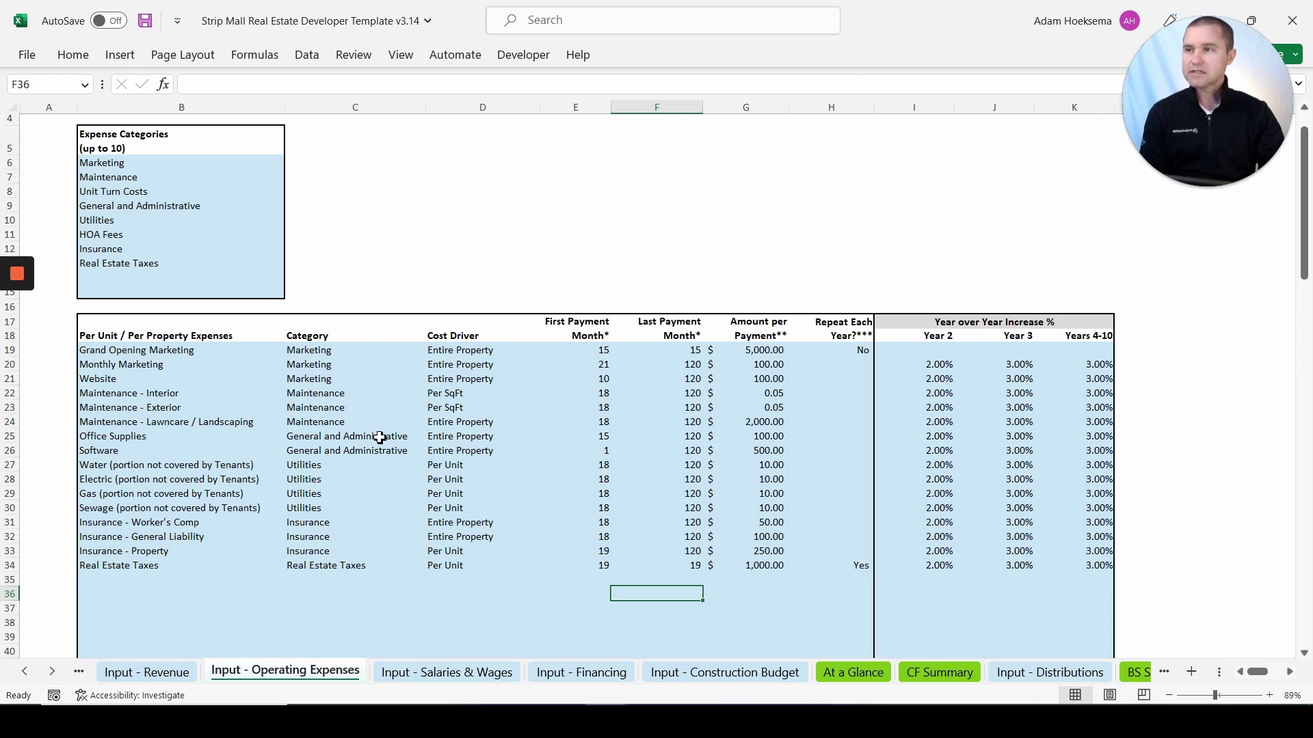
Step: Check the cost driver options available for the Software expense
{"action": "left_click", "coordinate": [483, 454]}
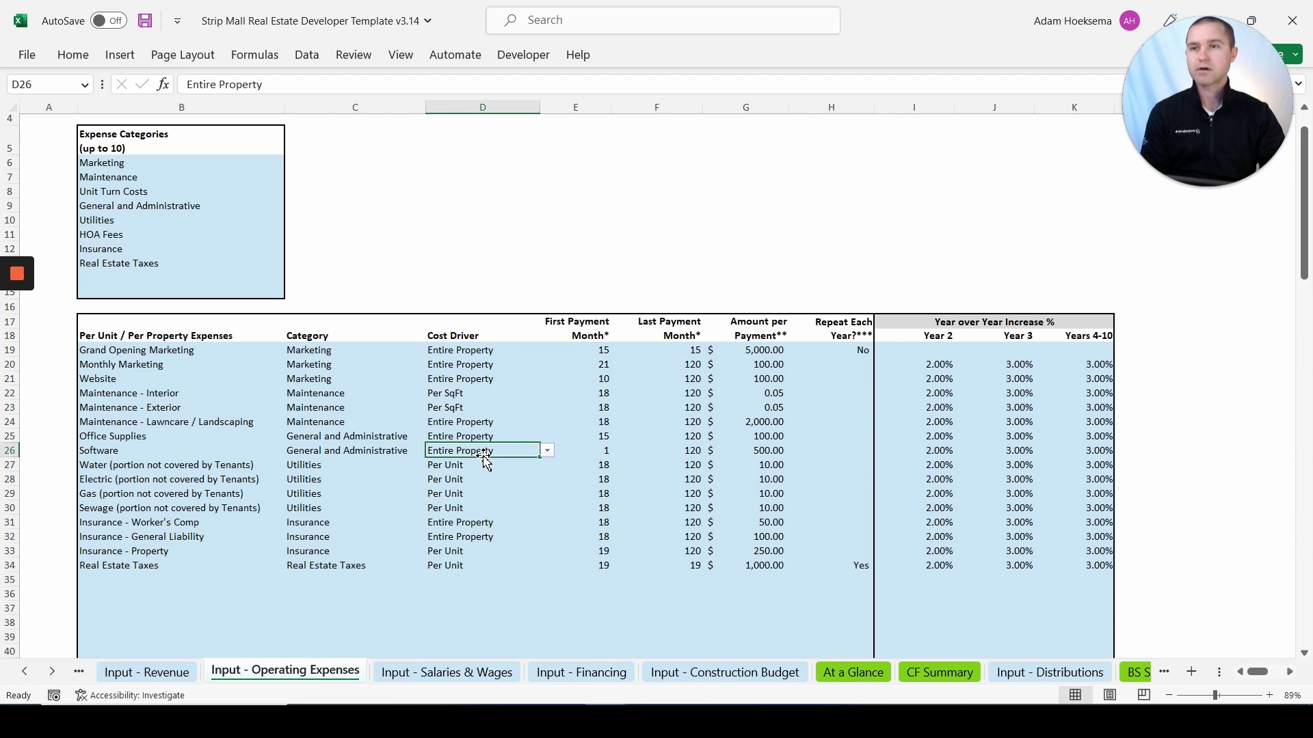
{"action": "left_click", "coordinate": [548, 452]}
{"action": "left_click", "coordinate": [549, 451]}
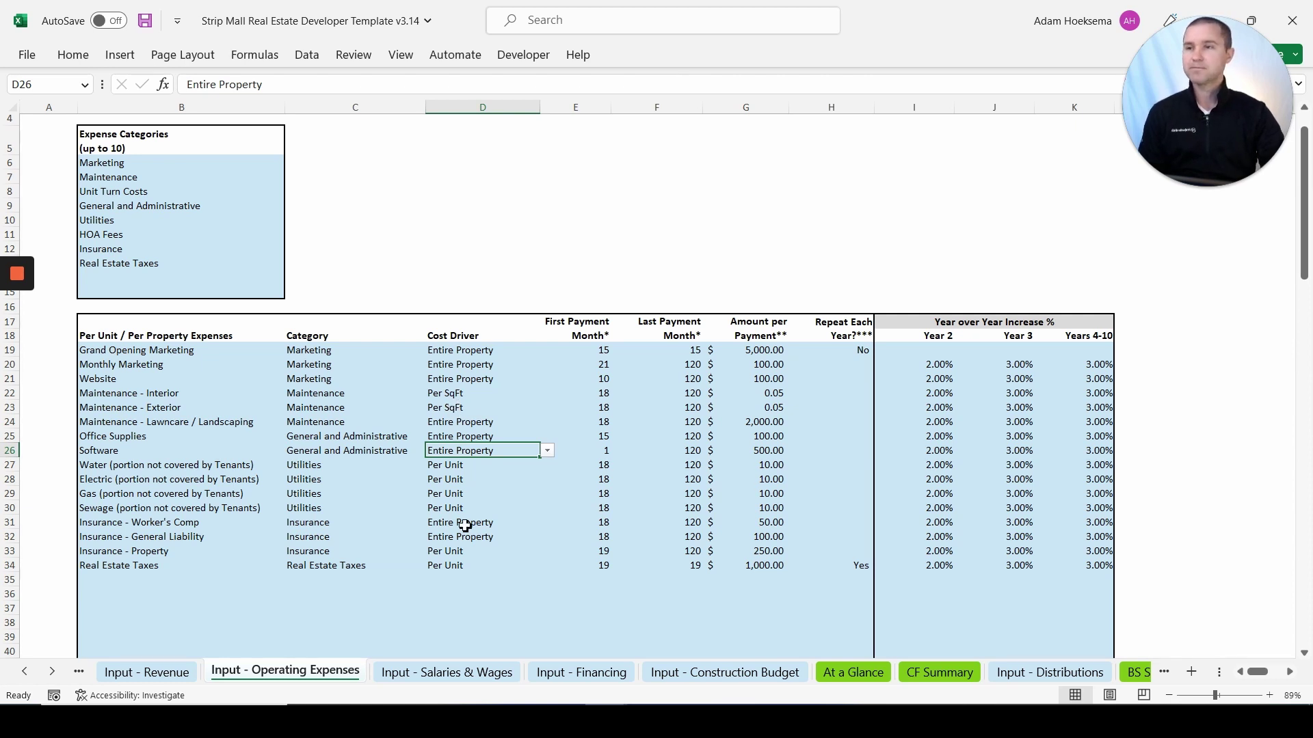
Step: Review the Percent of Revenue Expenses table, checking the Year 1 percentages for Operations Manager and General and Admin
{"action": "left_click", "coordinate": [449, 676]}
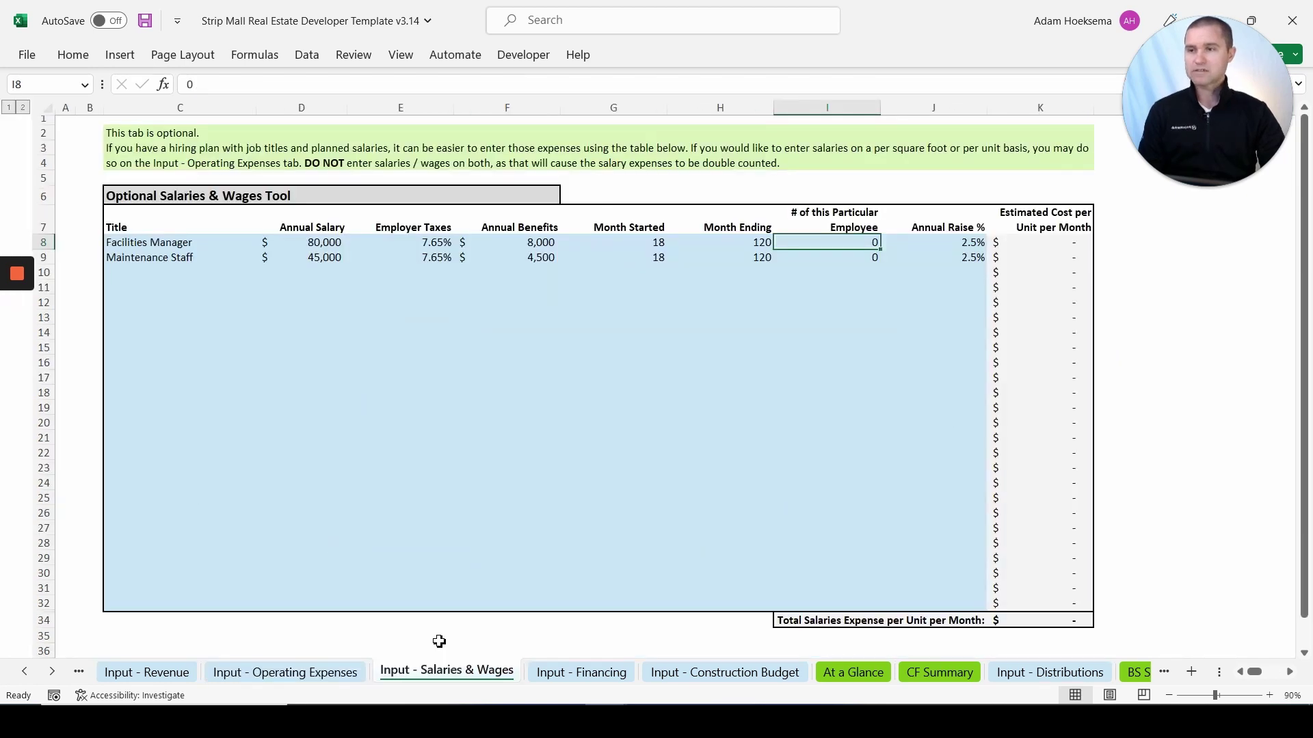
{"action": "left_click", "coordinate": [352, 677]}
{"action": "scroll", "coordinate": [345, 483], "scroll_direction": "down", "scroll_amount": 5}
{"action": "scroll", "coordinate": [344, 483], "scroll_direction": "down", "scroll_amount": 5}
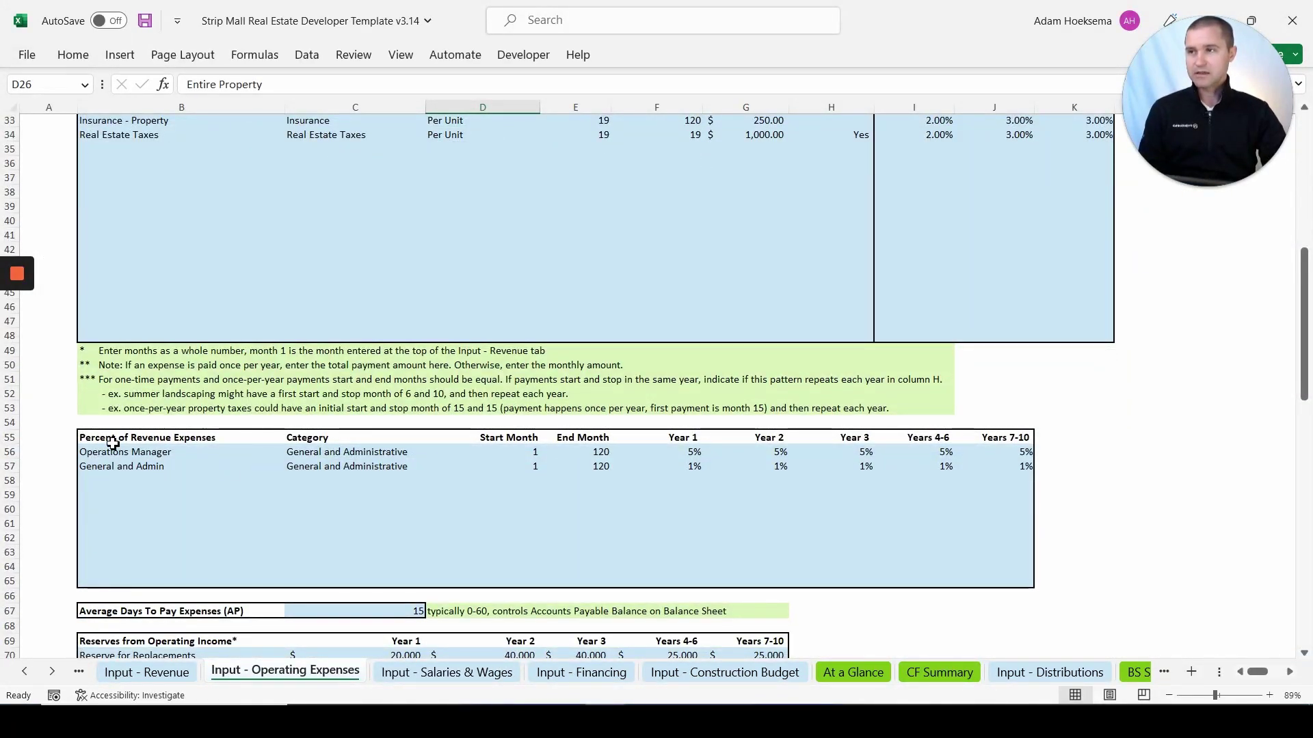
{"action": "left_click", "coordinate": [147, 457]}
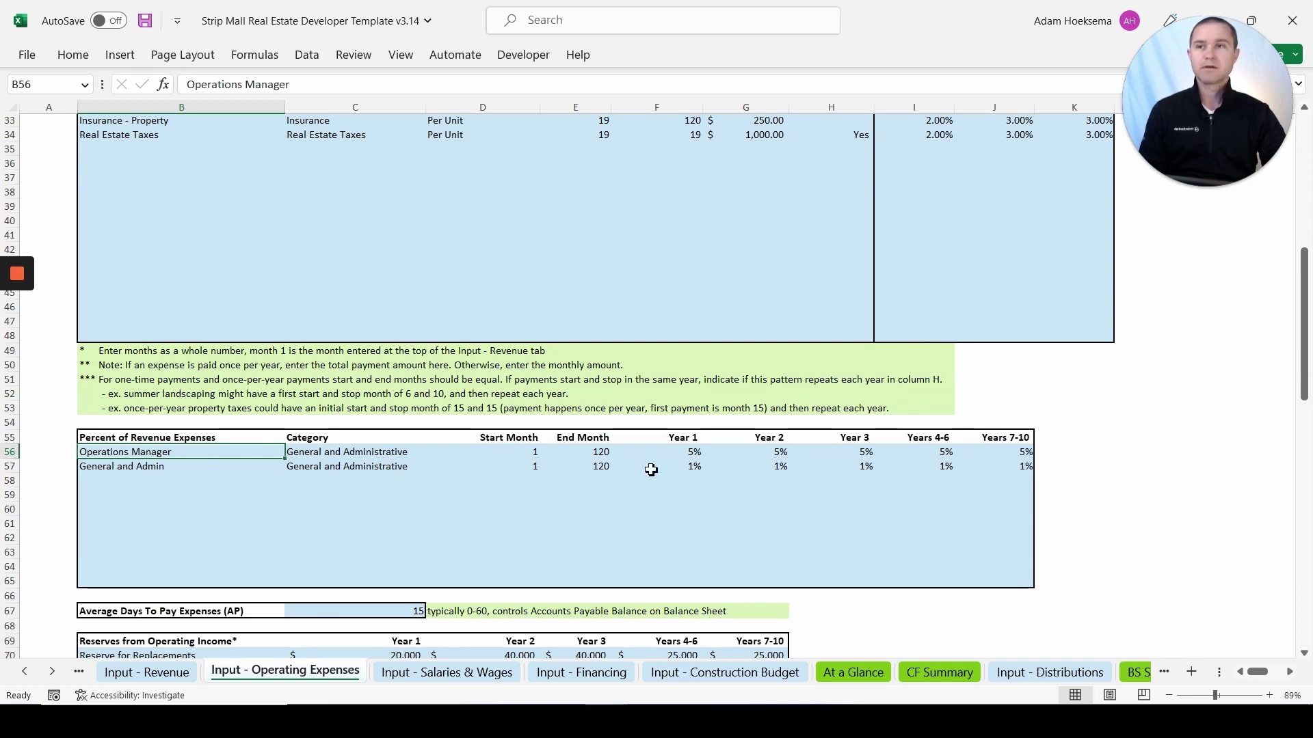
{"action": "left_click", "coordinate": [688, 455]}
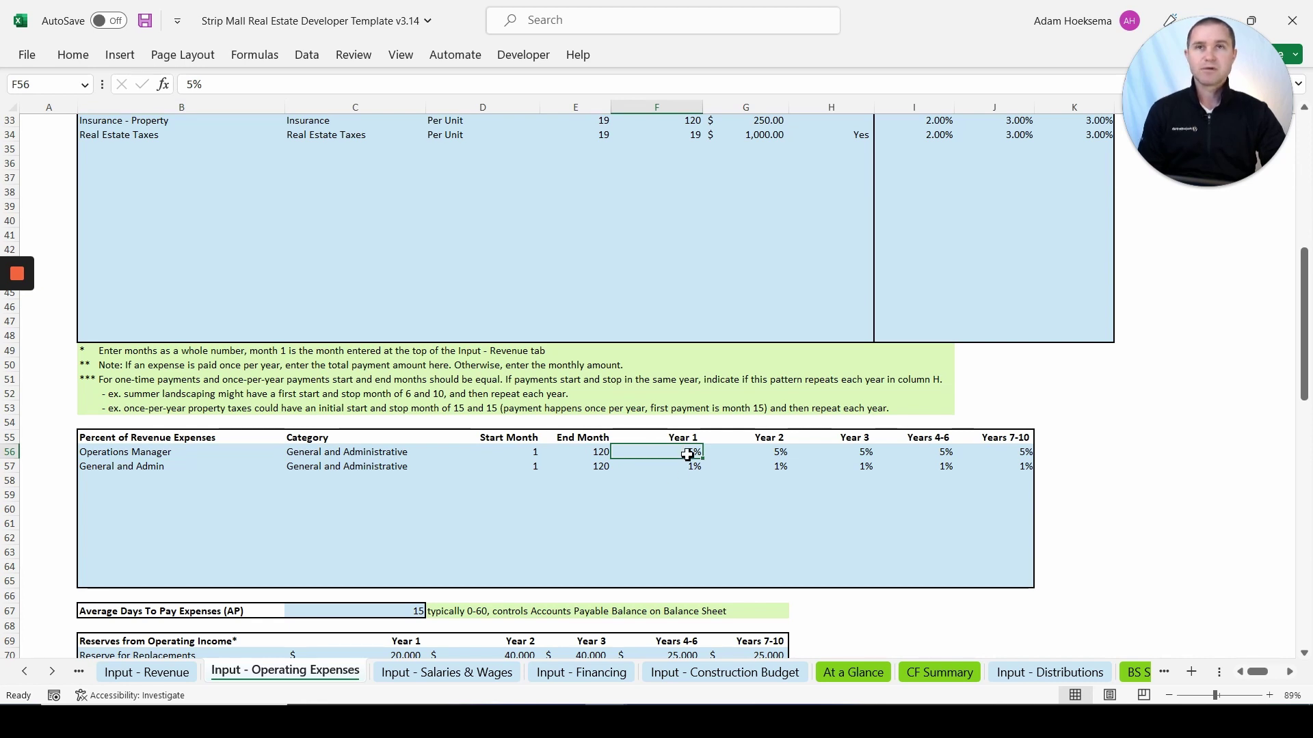
{"action": "left_click", "coordinate": [688, 464]}
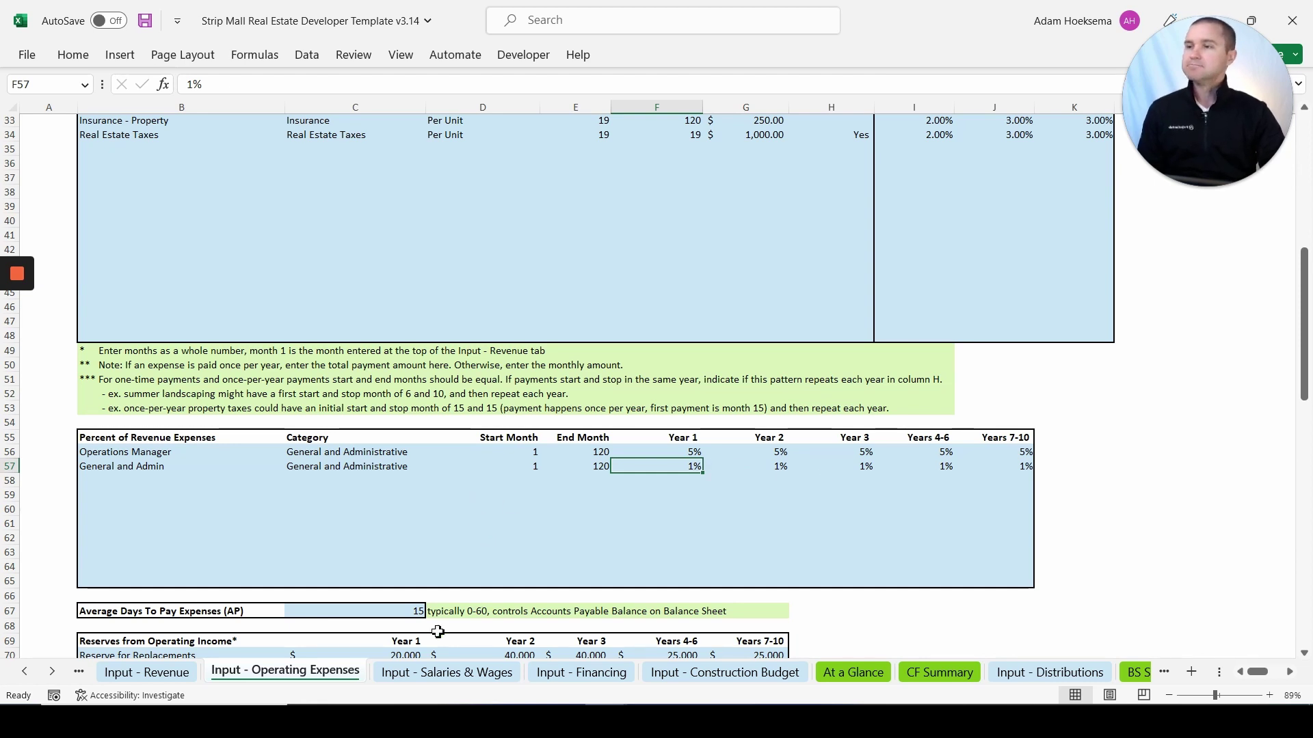
Step: Check the Reserves from Operating Income, and compare the optional Salaries & Wages tool with the Operations Manager percent-of-revenue entry
{"action": "scroll", "coordinate": [448, 572], "scroll_direction": "down", "scroll_amount": 2}
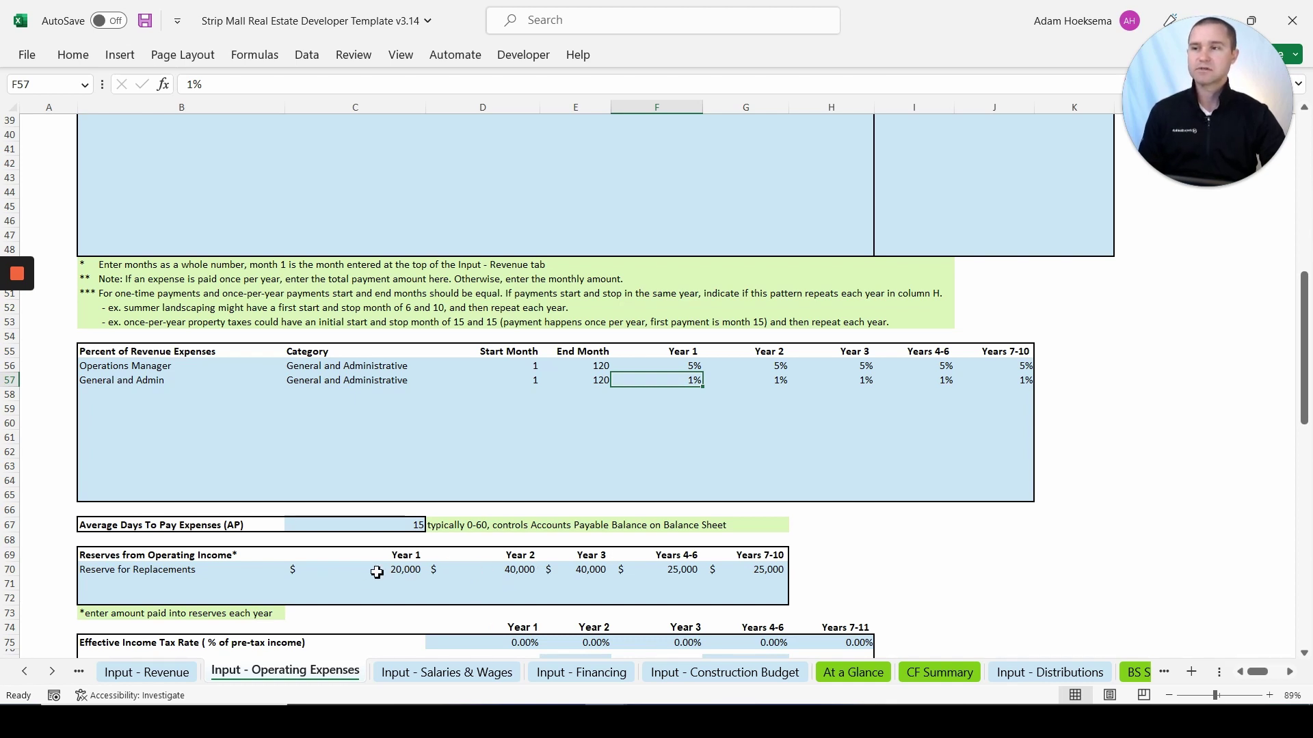
{"action": "left_click", "coordinate": [425, 671]}
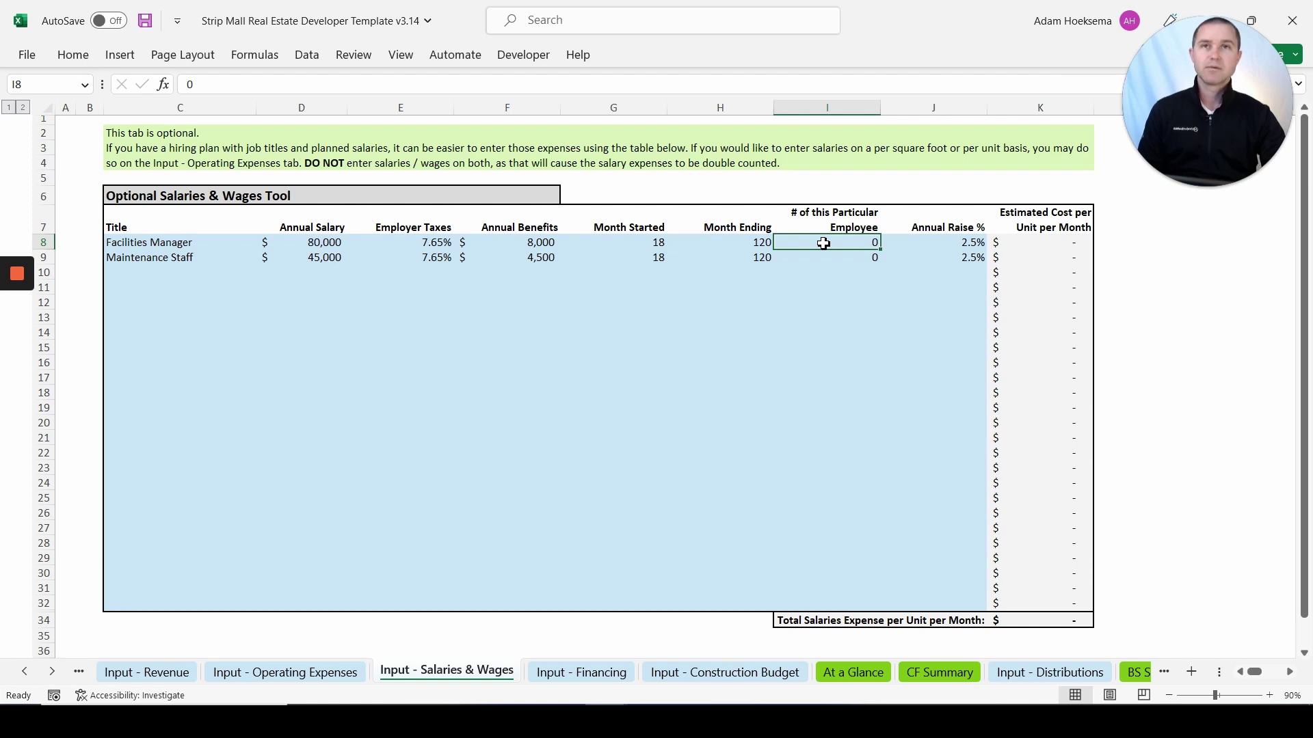
{"action": "left_click", "coordinate": [329, 677]}
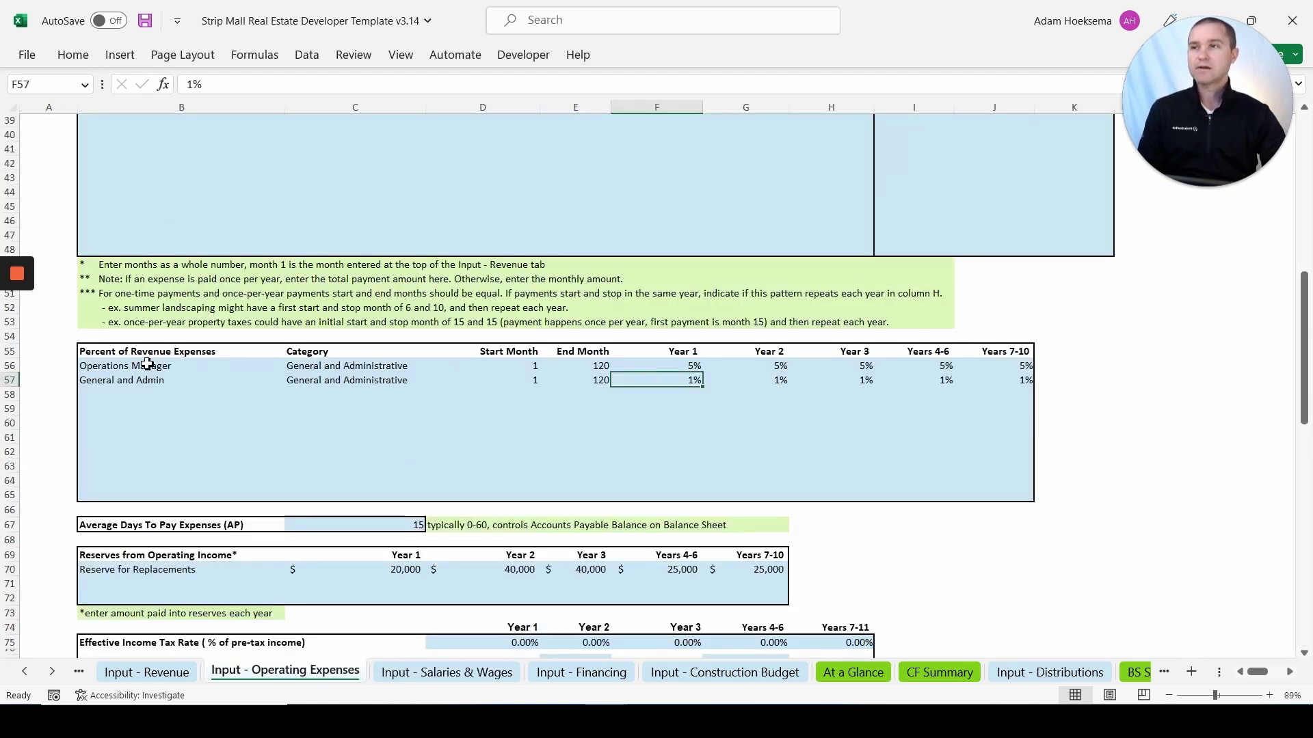
Step: Try an employee count of 1 for the Facilities Manager in the Optional Salaries & Wages Tool, and return it to 0
{"action": "left_click", "coordinate": [451, 674]}
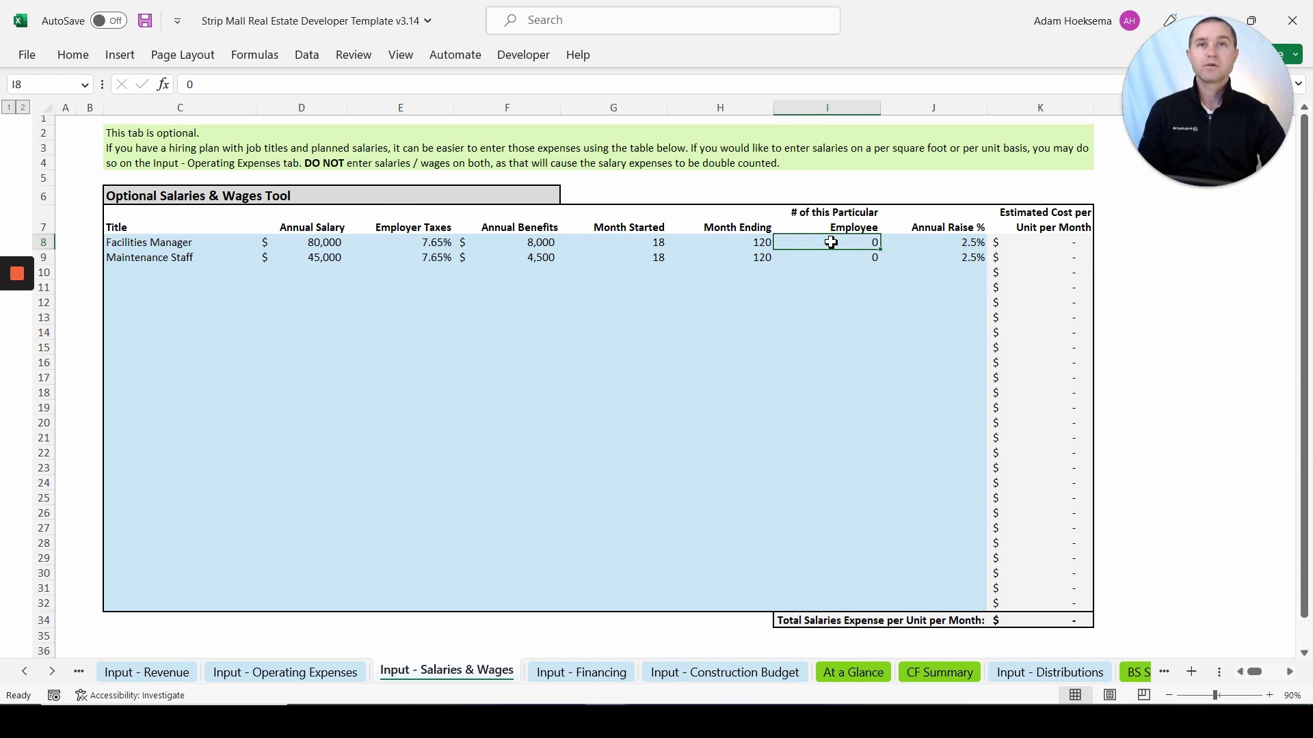
{"action": "type", "text": "1"}
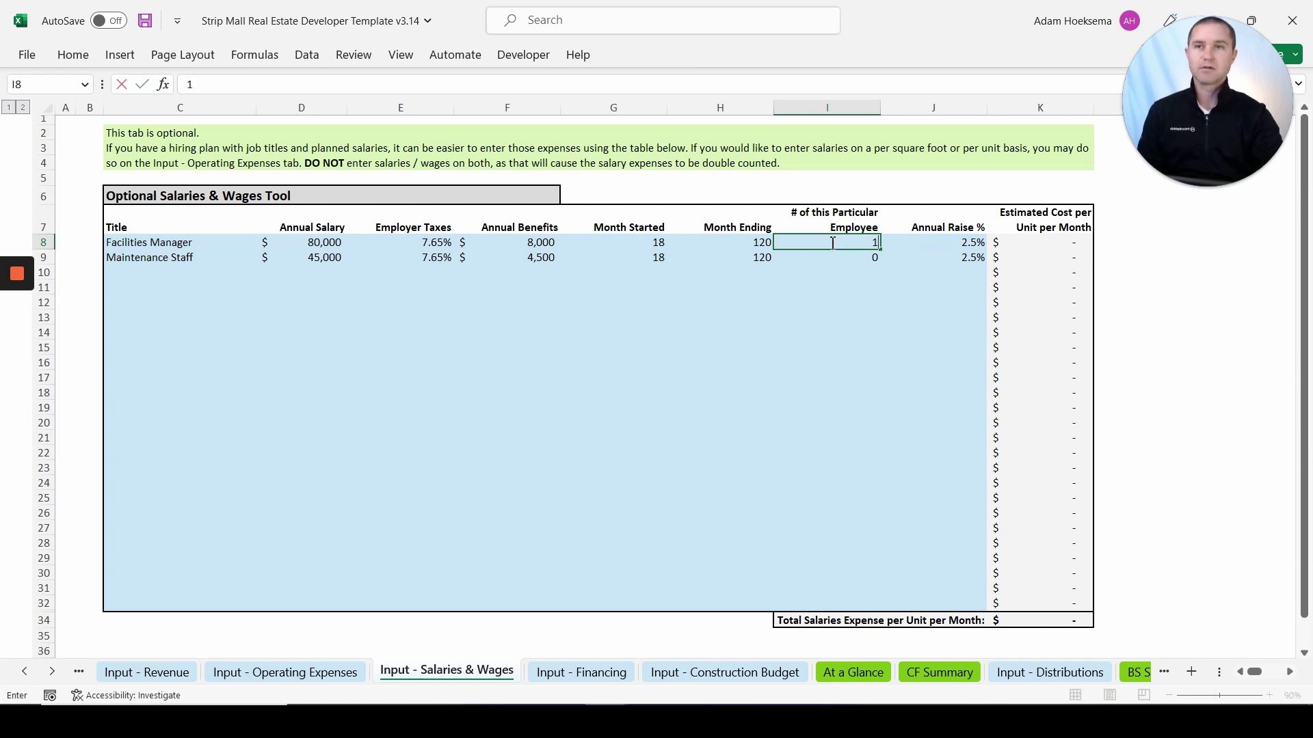
{"action": "key", "text": "Return"}
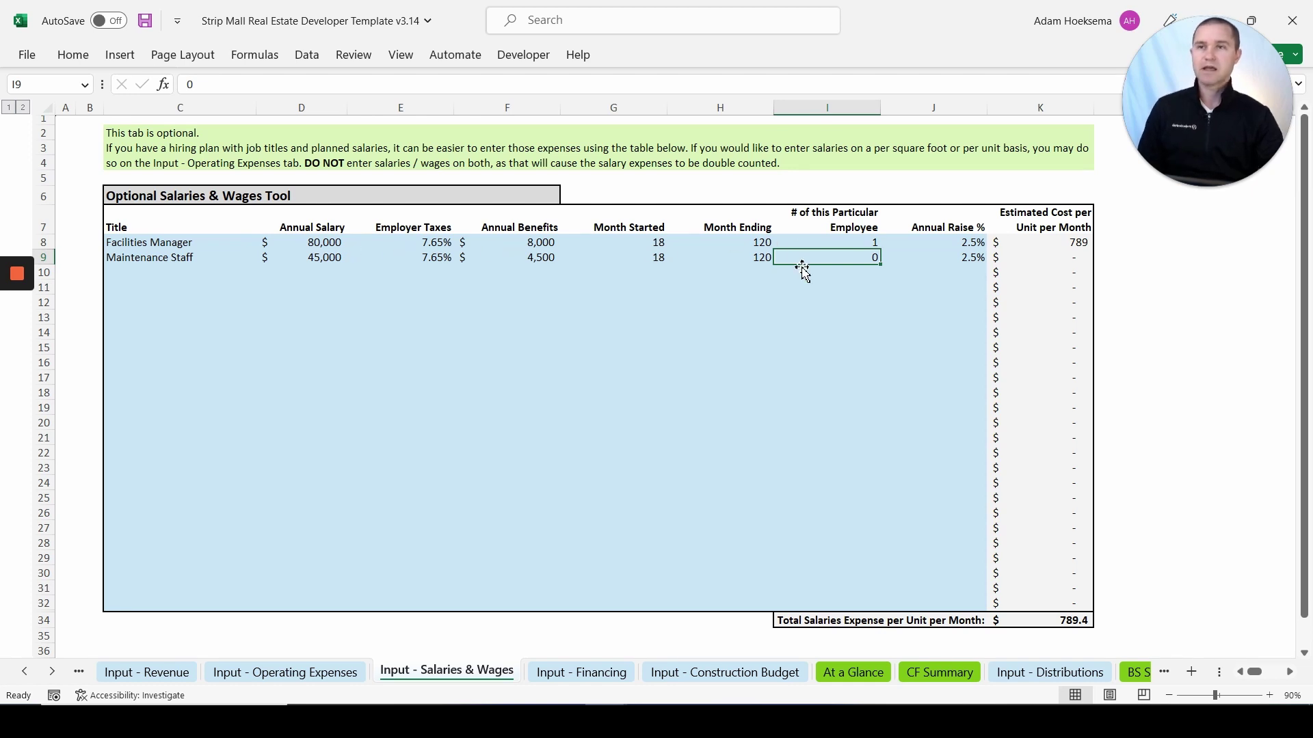
{"action": "key", "text": "Up"}
{"action": "type", "text": "0"}
{"action": "key", "text": "Return"}
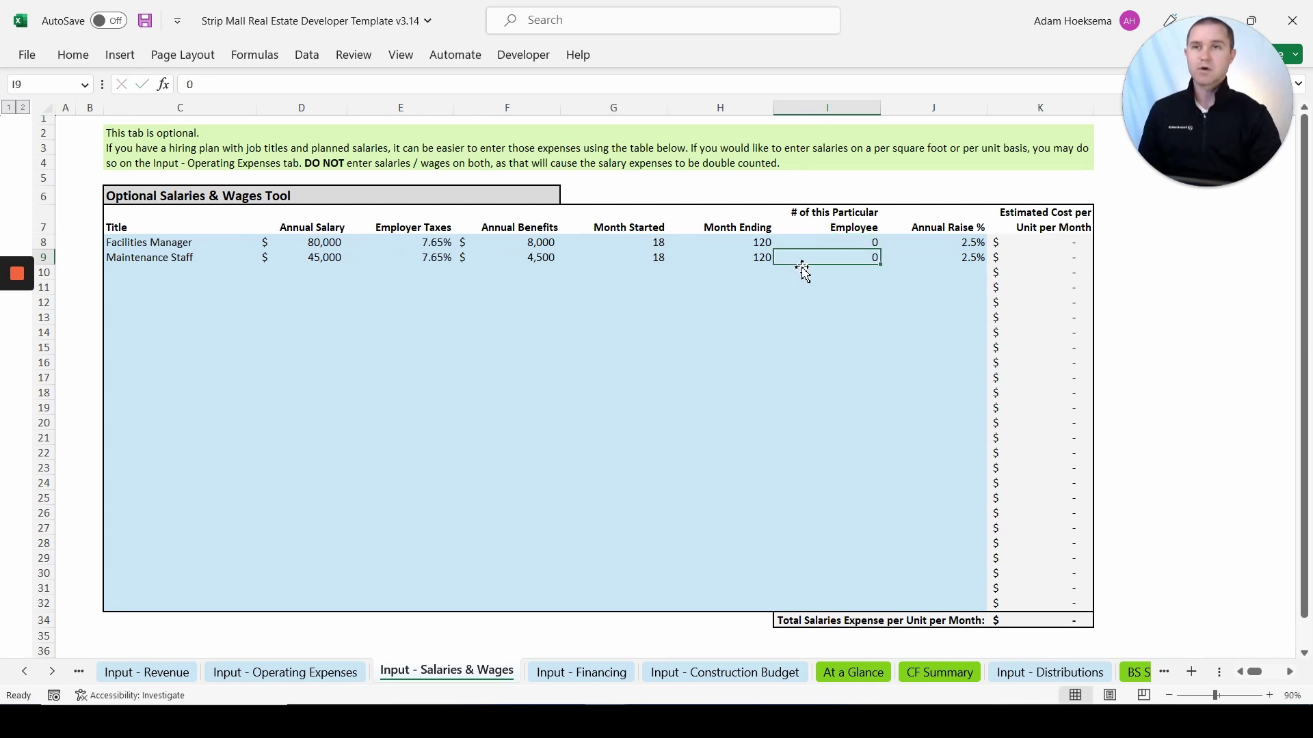
Step: Inspect the Monthly Net Operating Income Once Stabilized in the Financing Budget Tool on the financing inputs
{"action": "left_click", "coordinate": [586, 673]}
{"action": "scroll", "coordinate": [348, 409], "scroll_direction": "up", "scroll_amount": 2}
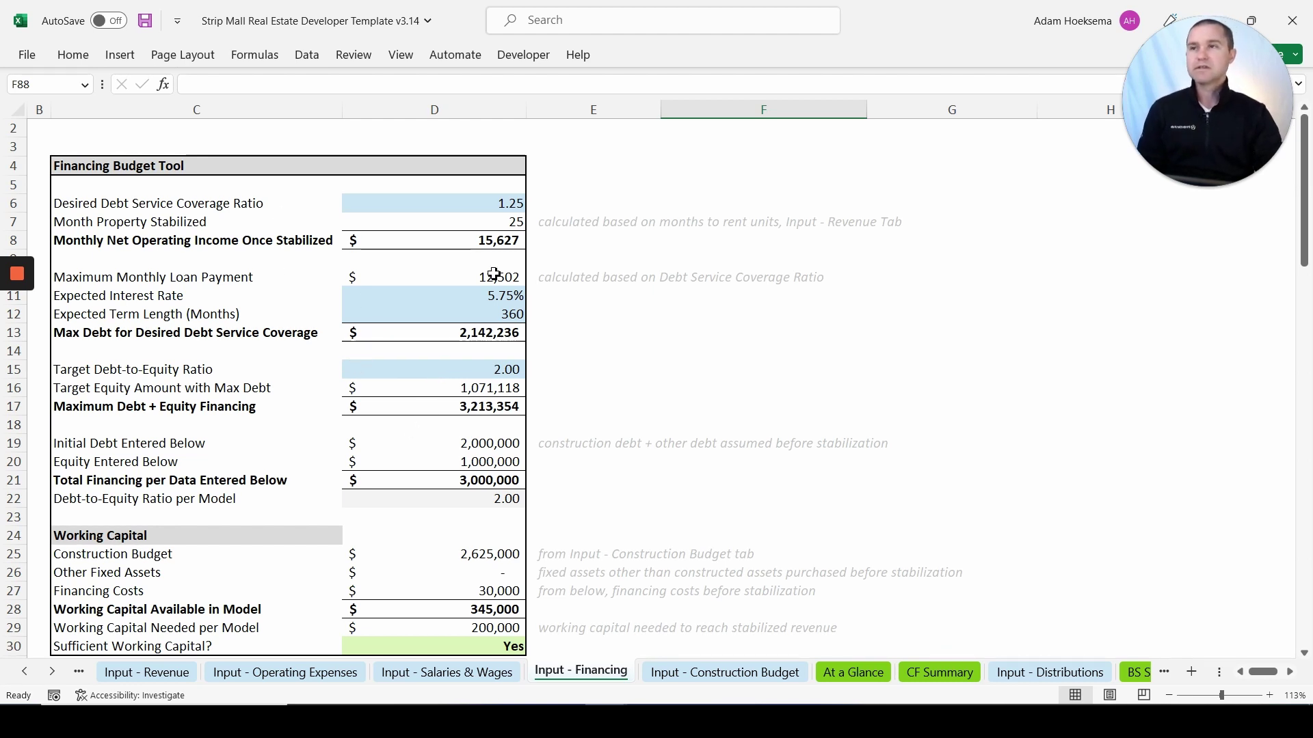
{"action": "left_click", "coordinate": [436, 244]}
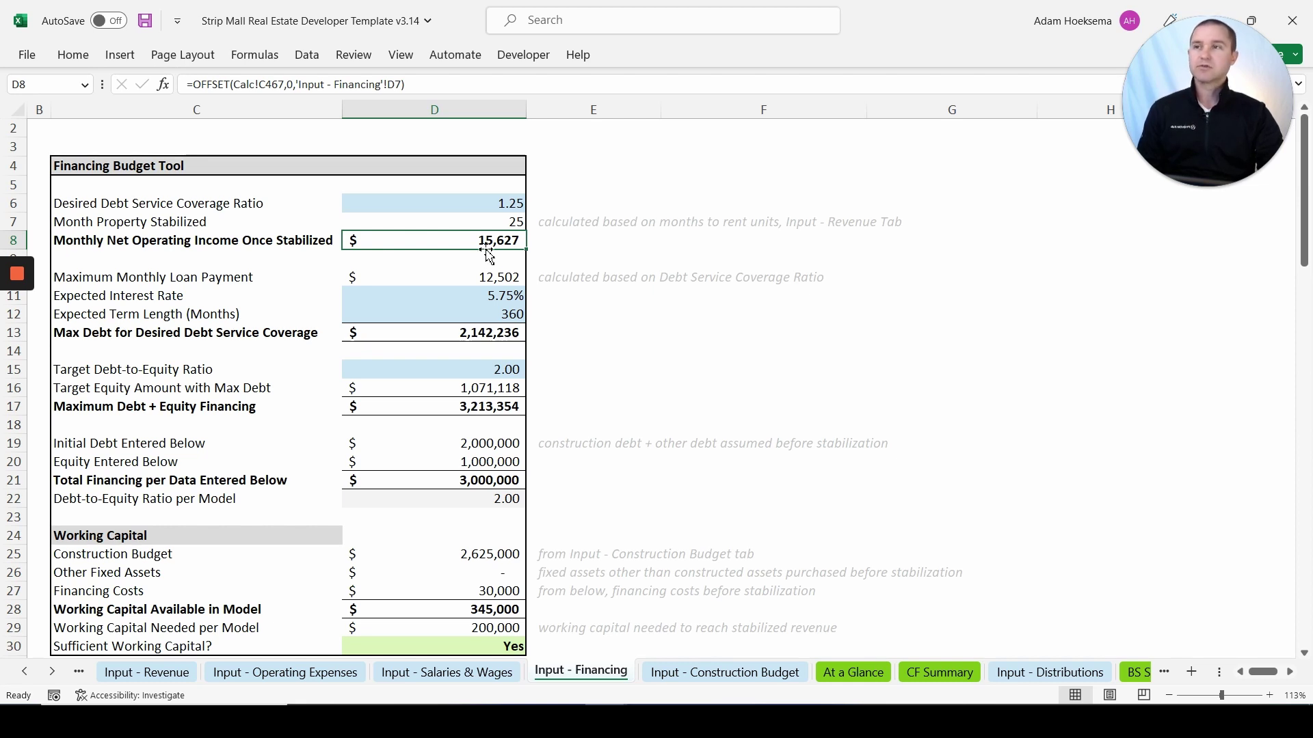
Step: Try a Desired Debt Service Coverage Ratio of 1.3 to test its effect on the Maximum Monthly Loan Payment, and undo the change
{"action": "left_click", "coordinate": [470, 204]}
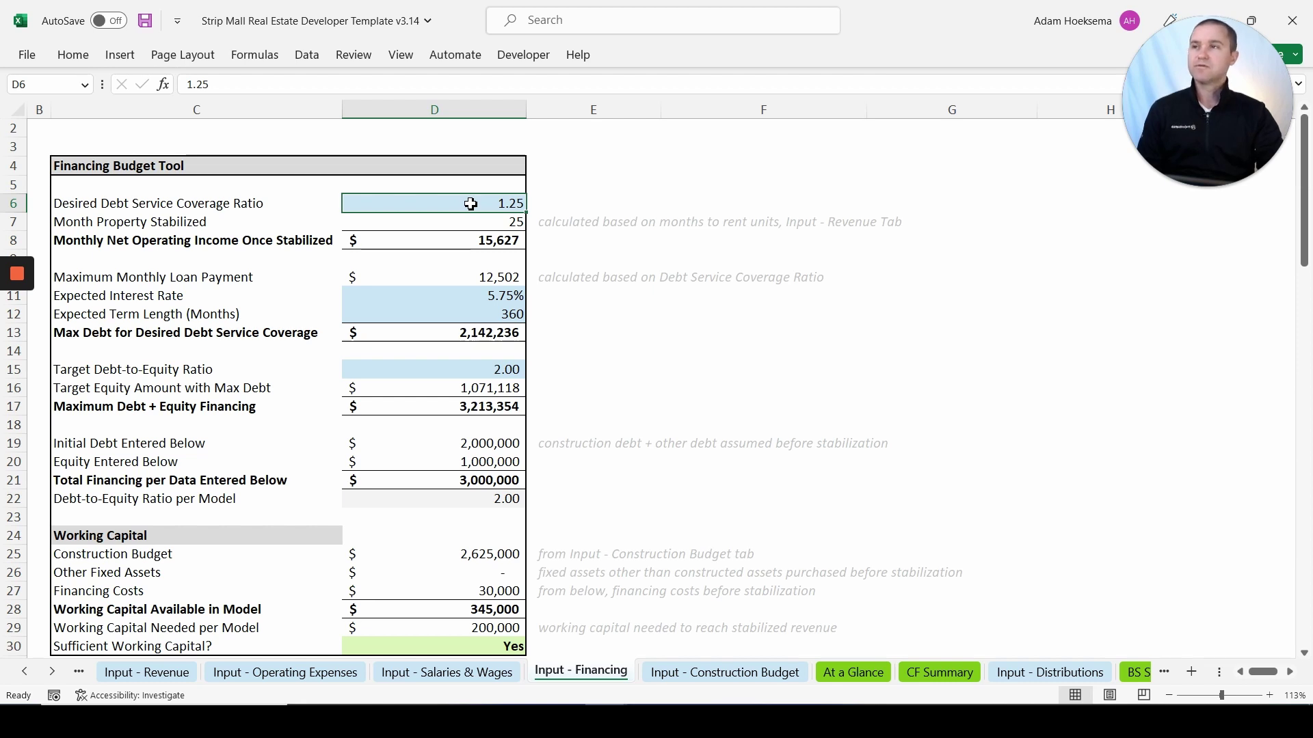
{"action": "left_click", "coordinate": [457, 282]}
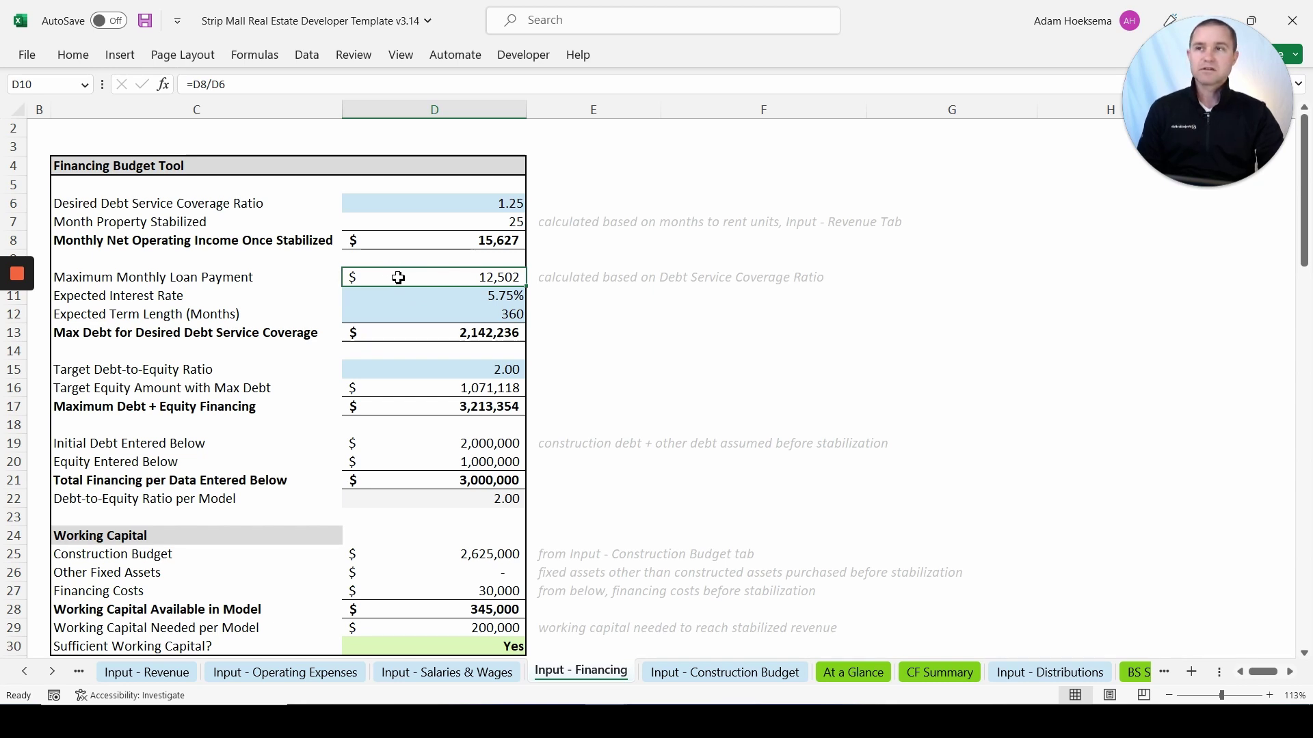
{"action": "left_click", "coordinate": [458, 205]}
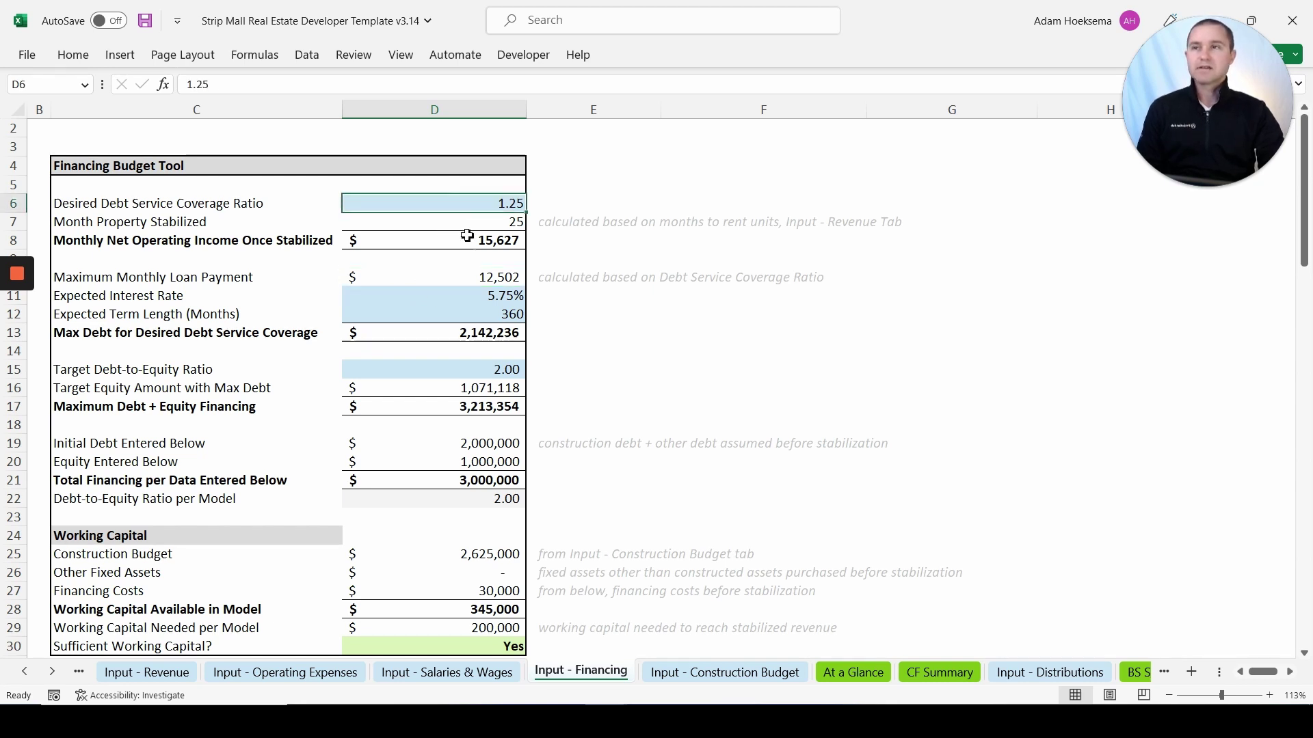
{"action": "type", "text": "1.3"}
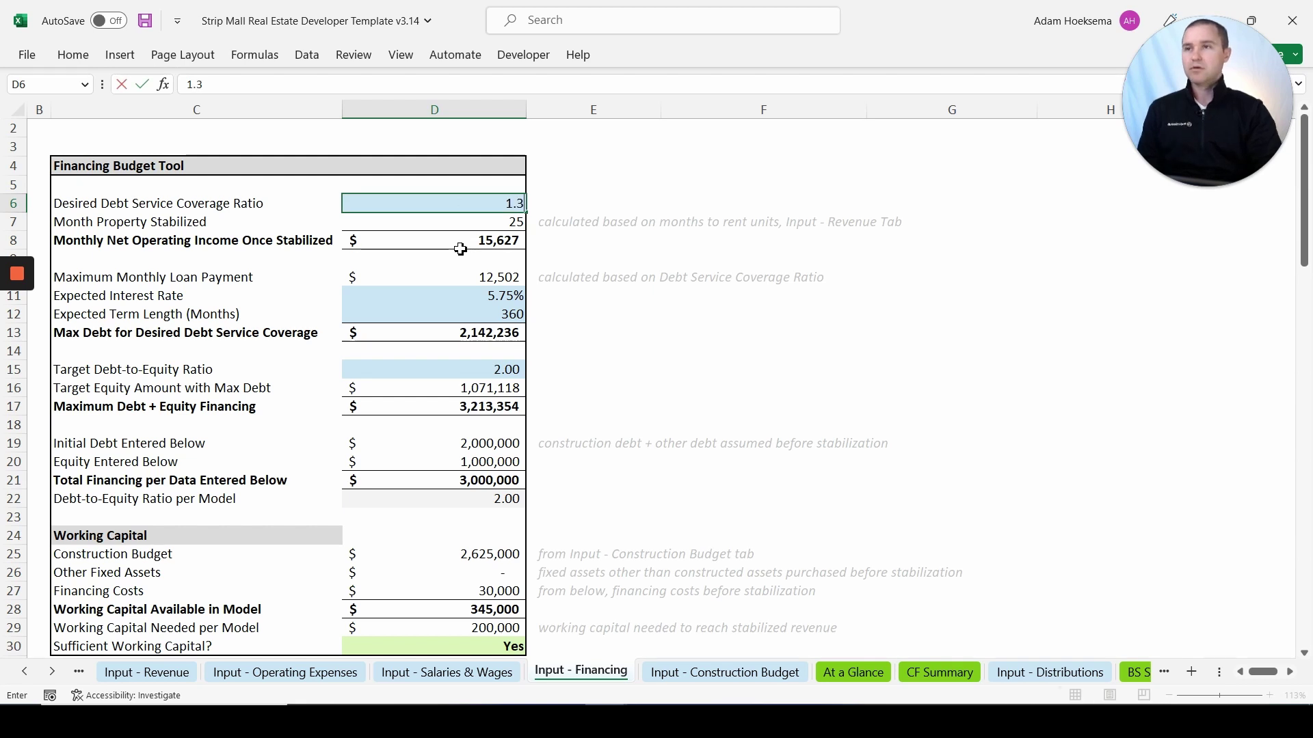
{"action": "key", "text": "Return"}
{"action": "key", "text": "Down"}
{"action": "key", "text": "Down"}
{"action": "key", "text": "Down"}
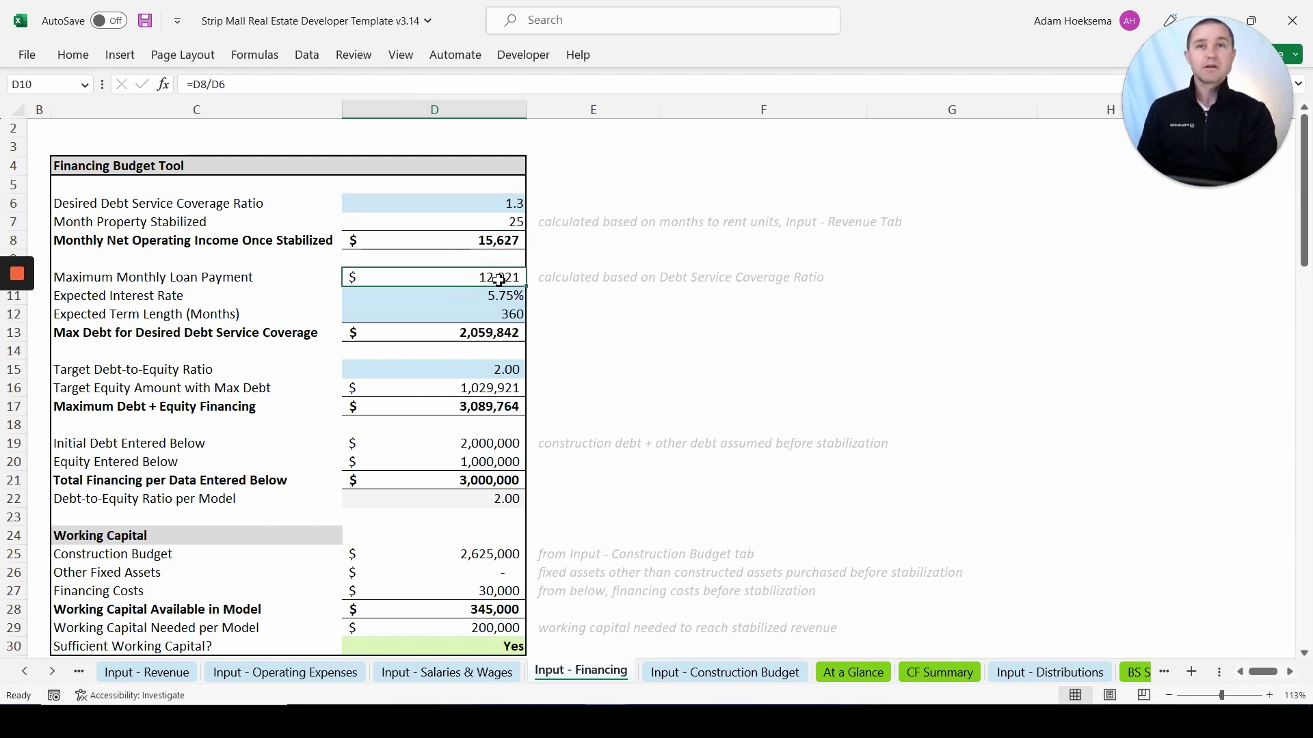
{"action": "key", "text": "ctrl+c"}
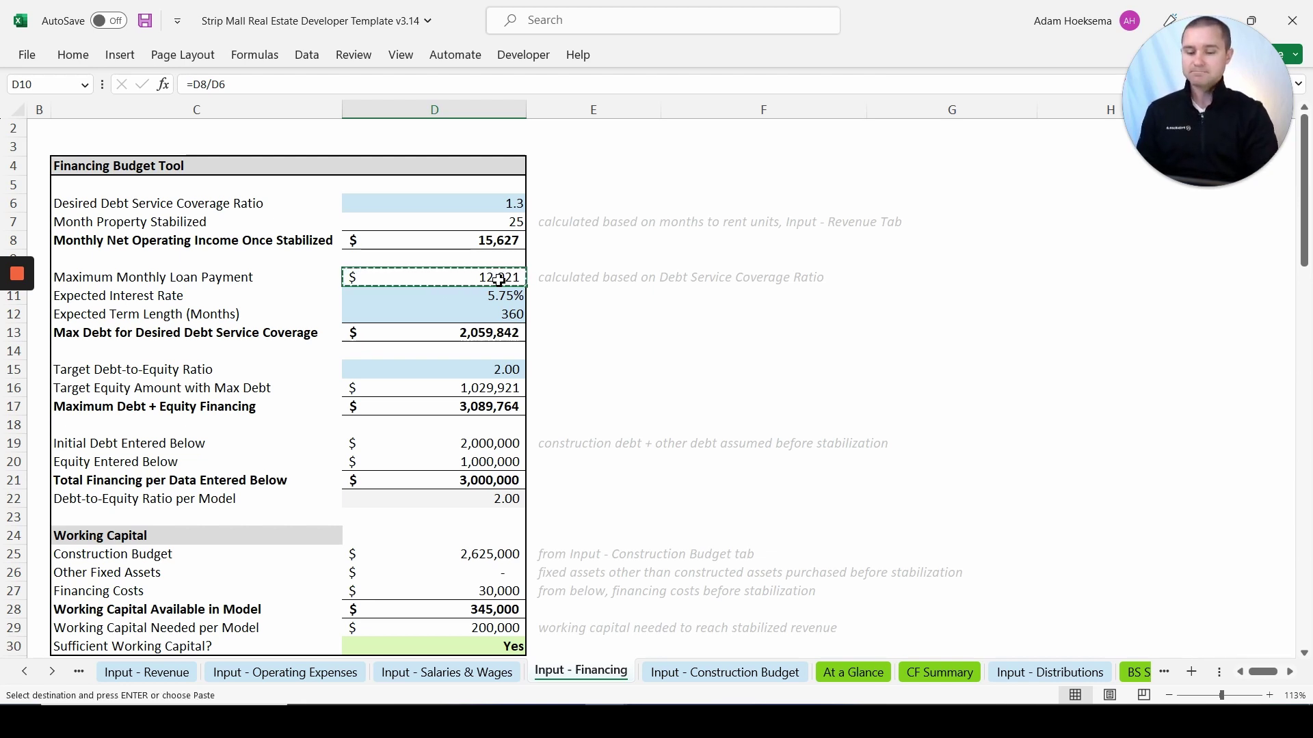
{"action": "key", "text": "ctrl+z"}
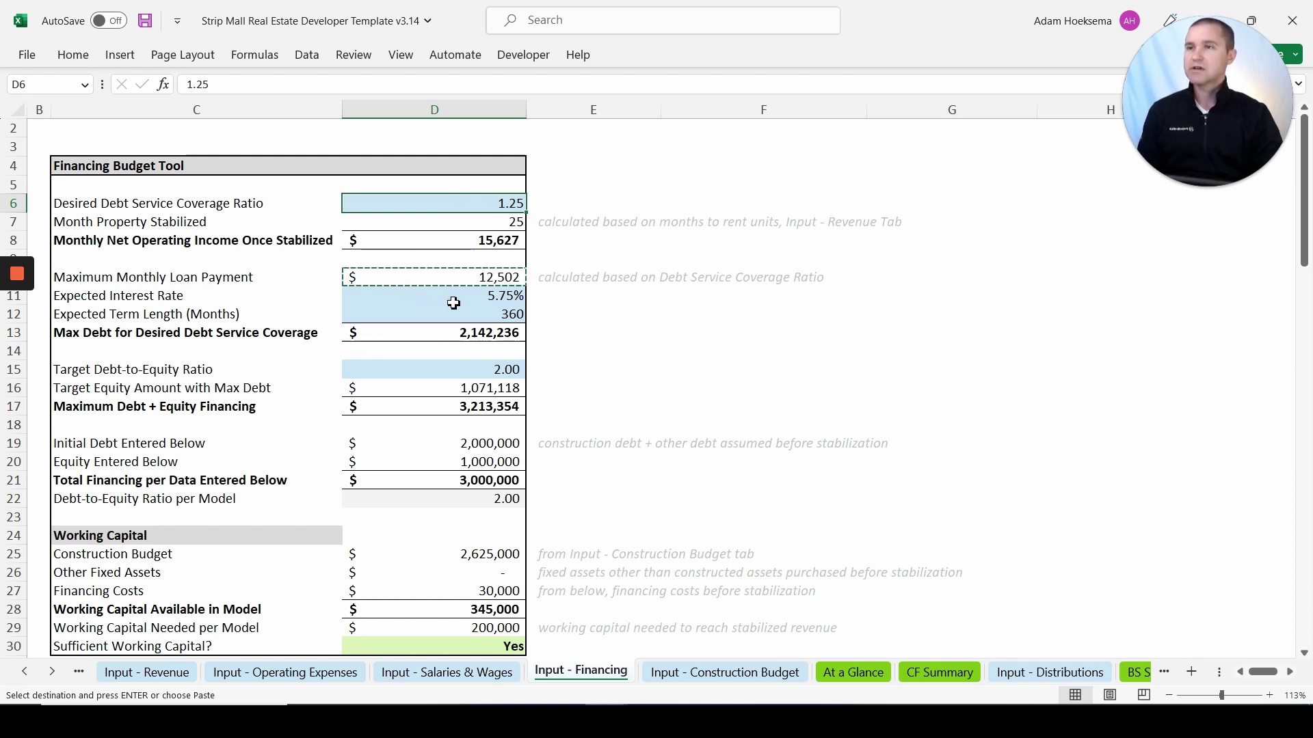
Step: Inspect the Expected Interest Rate, Expected Term Length, Max Debt for Desired Debt Service Coverage and Maximum Debt + Equity Financing in the budget tool
{"action": "left_click", "coordinate": [489, 300]}
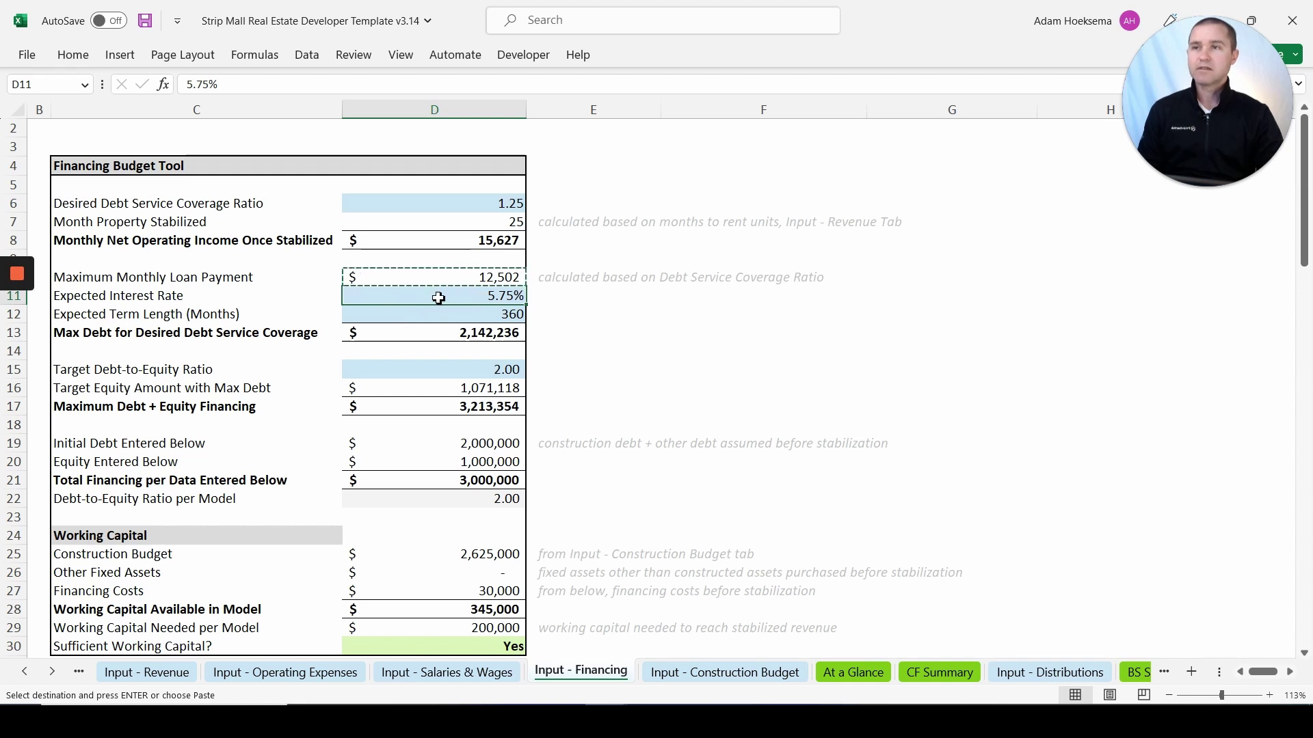
{"action": "left_click", "coordinate": [457, 312]}
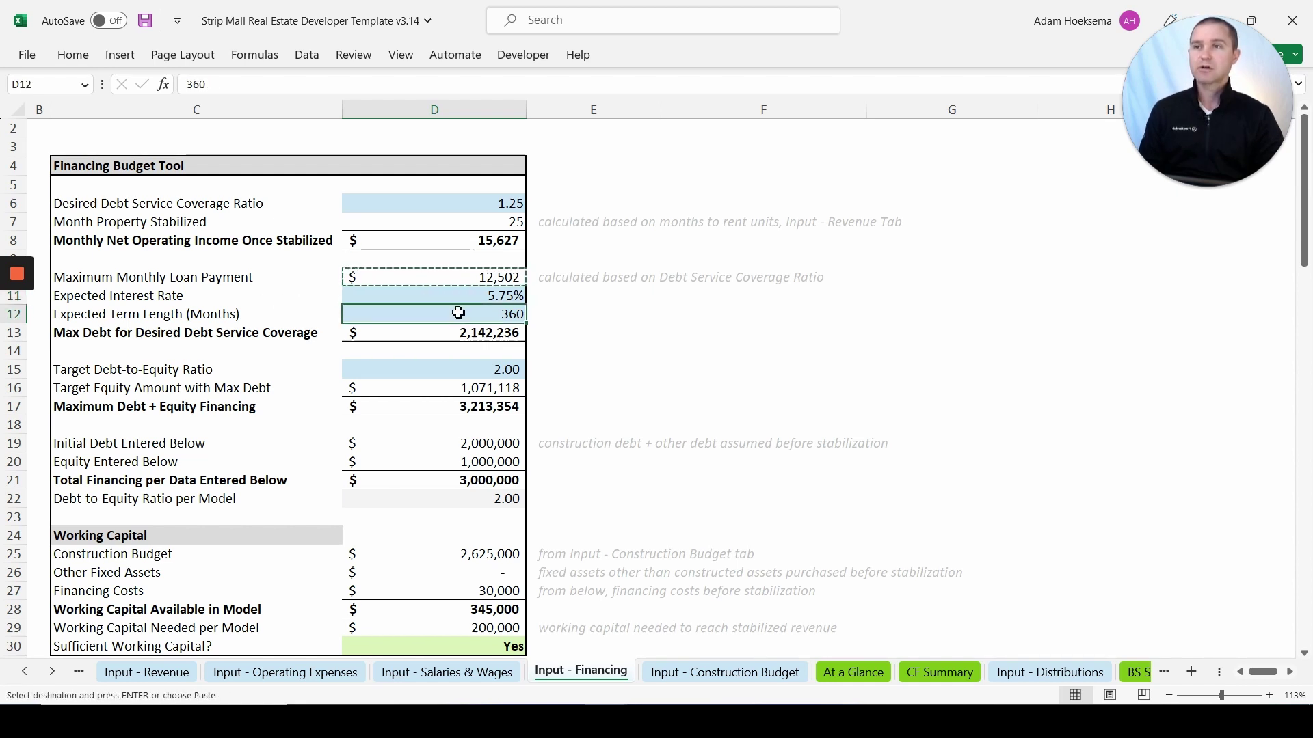
{"action": "left_click", "coordinate": [418, 334]}
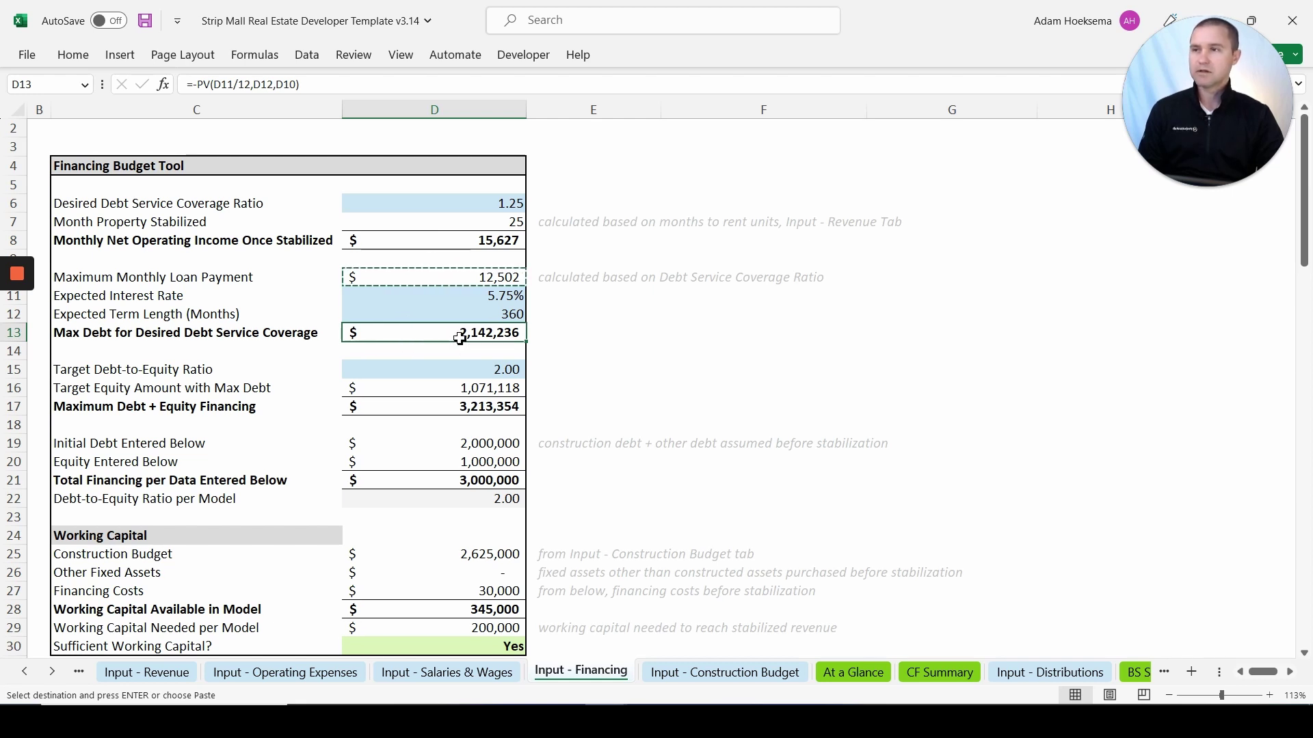
{"action": "scroll", "coordinate": [459, 338], "scroll_direction": "down", "scroll_amount": 1}
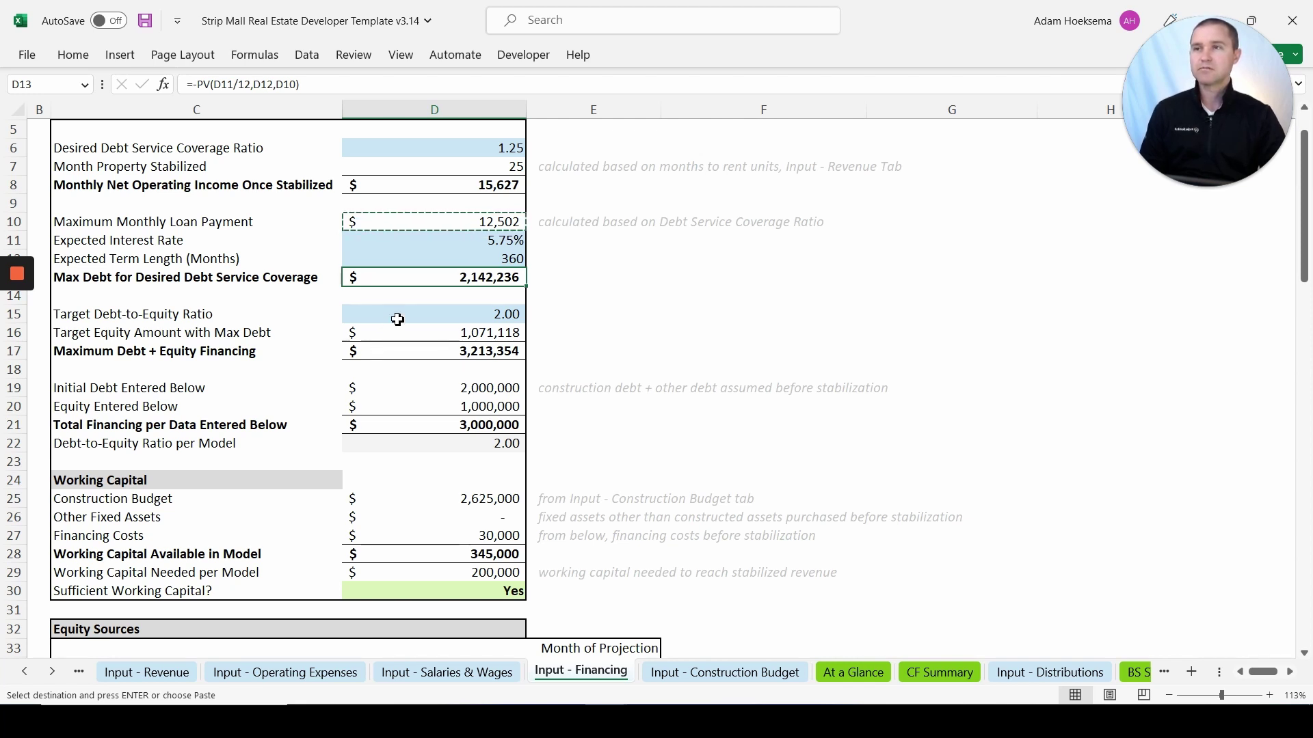
{"action": "scroll", "coordinate": [397, 322], "scroll_direction": "down", "scroll_amount": 1}
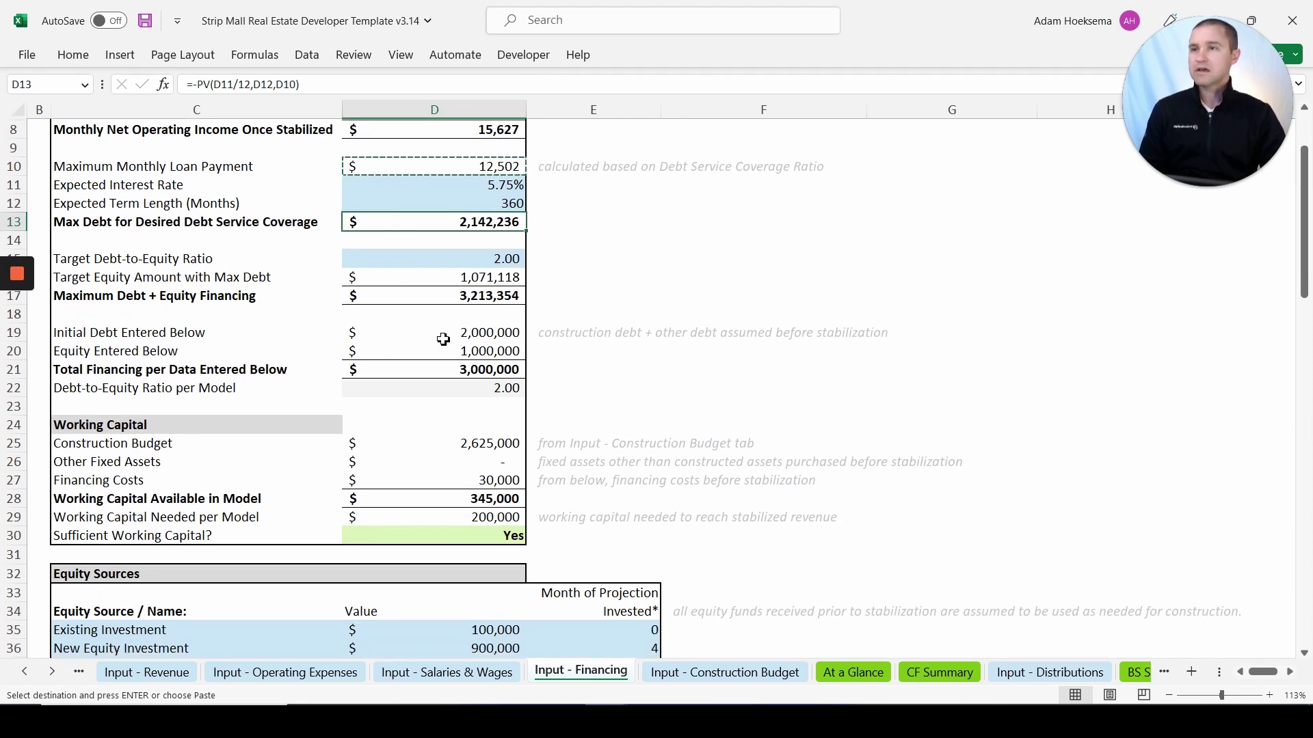
{"action": "left_click", "coordinate": [411, 299]}
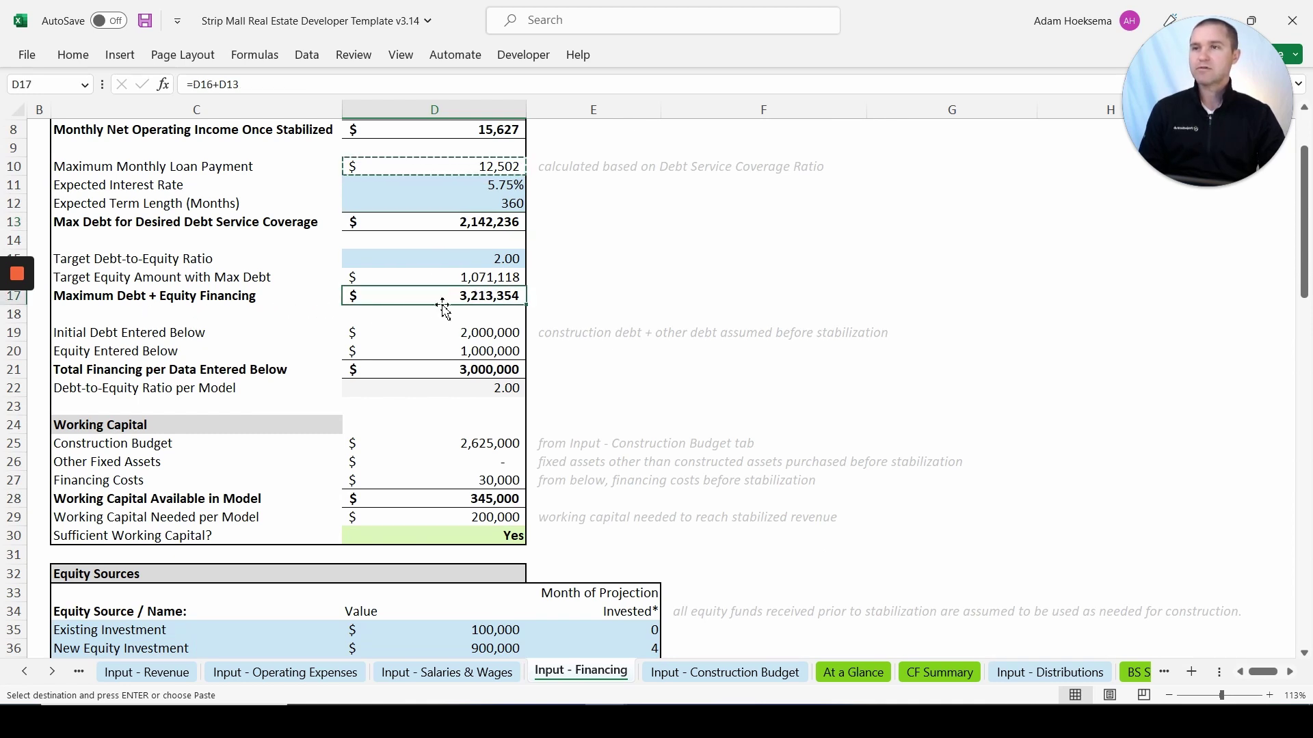
Step: Review the Equity Sources table, checking the Existing Investment value and the New Equity Investment's month of projection invested
{"action": "scroll", "coordinate": [418, 317], "scroll_direction": "down", "scroll_amount": 1}
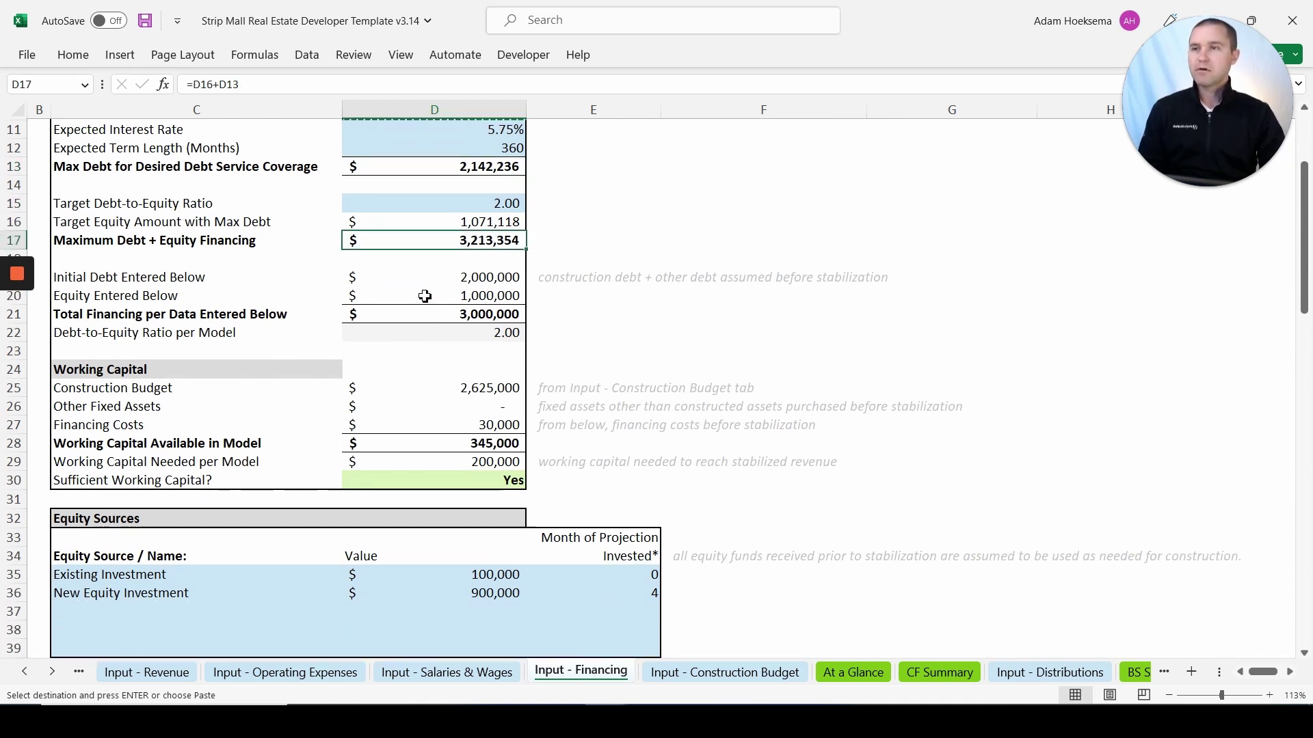
{"action": "scroll", "coordinate": [351, 315], "scroll_direction": "down", "scroll_amount": 3}
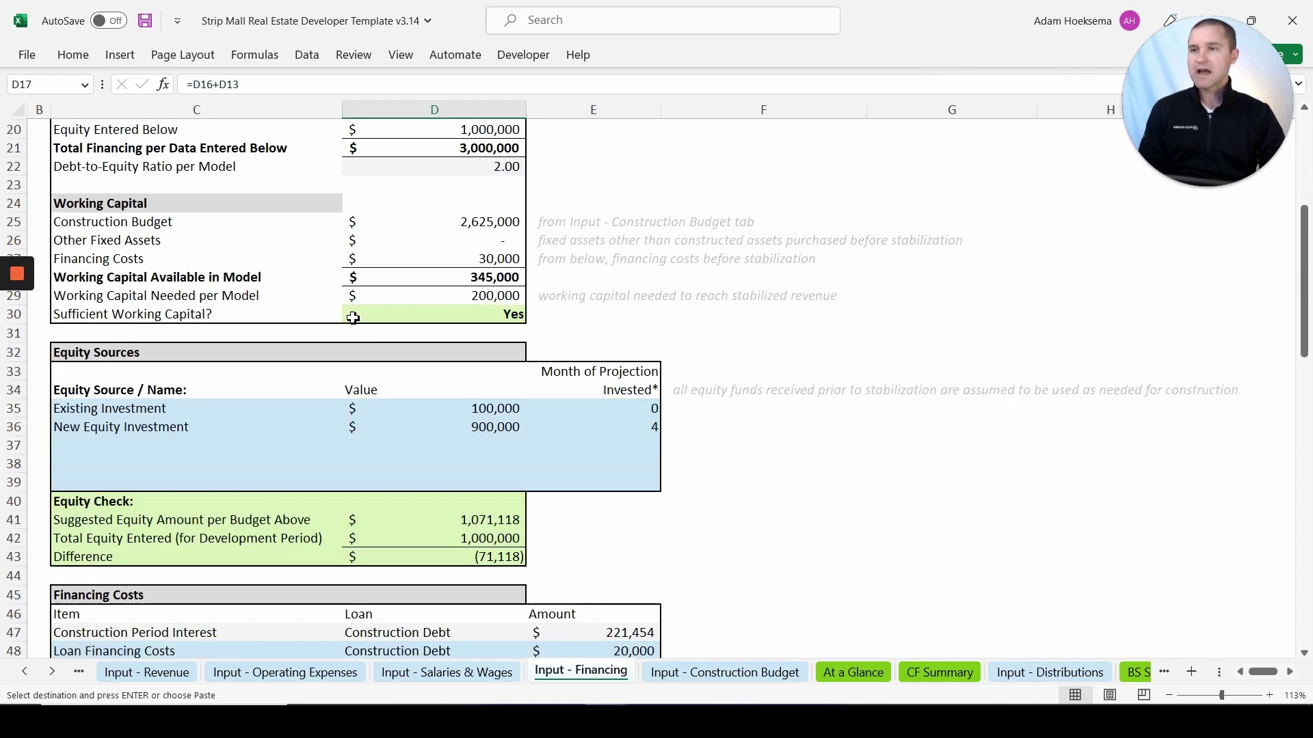
{"action": "left_click", "coordinate": [106, 425]}
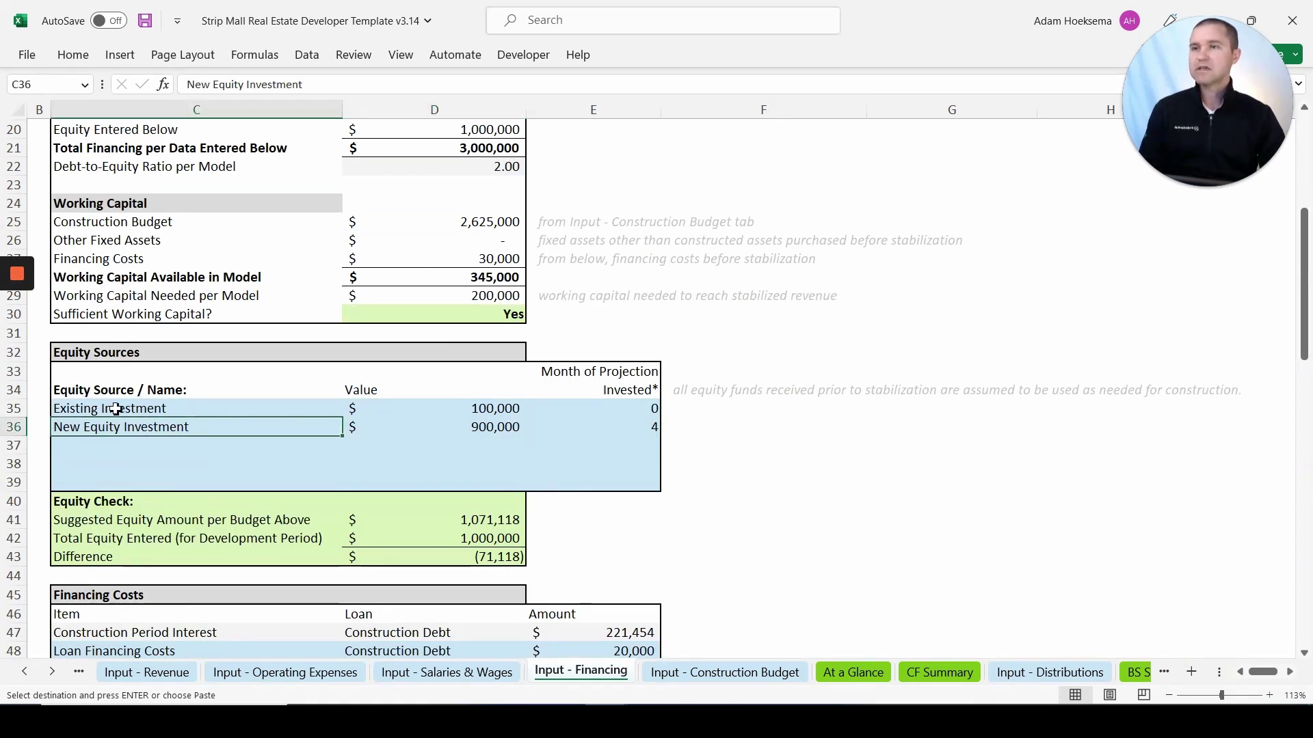
{"action": "left_click", "coordinate": [498, 416]}
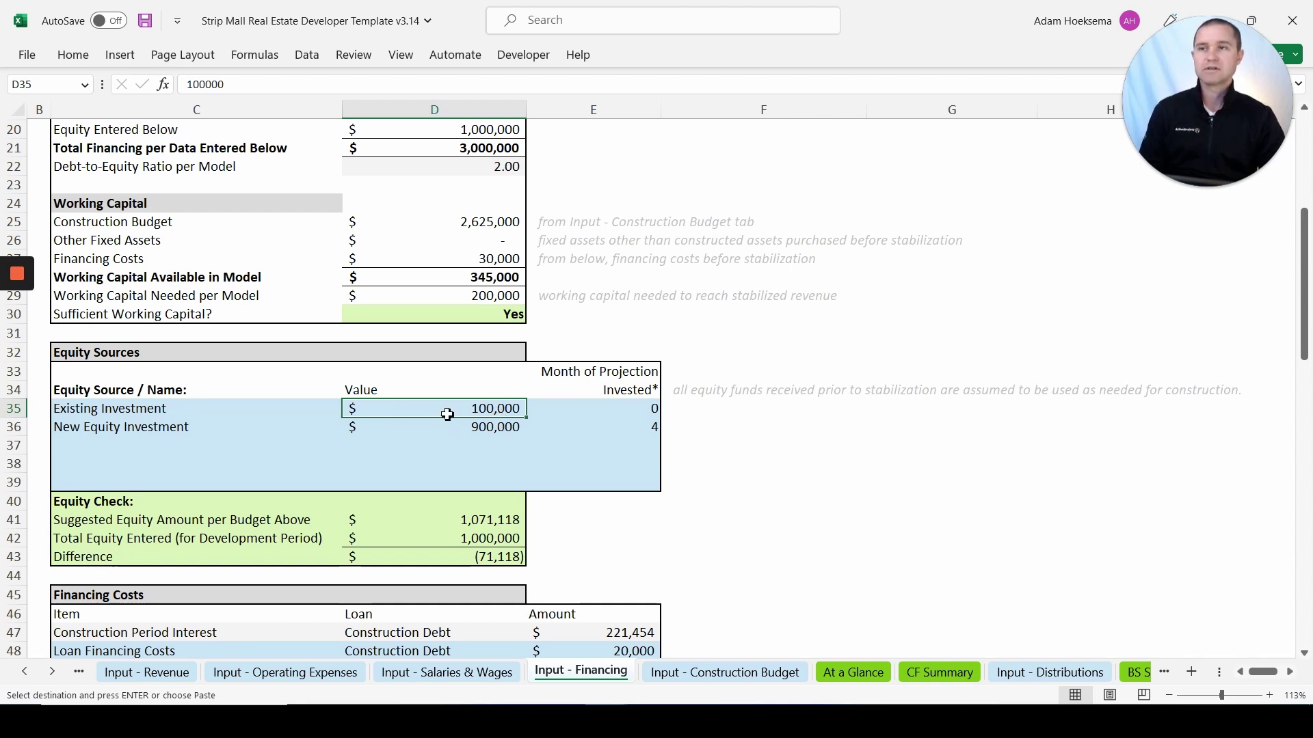
{"action": "left_click", "coordinate": [181, 431]}
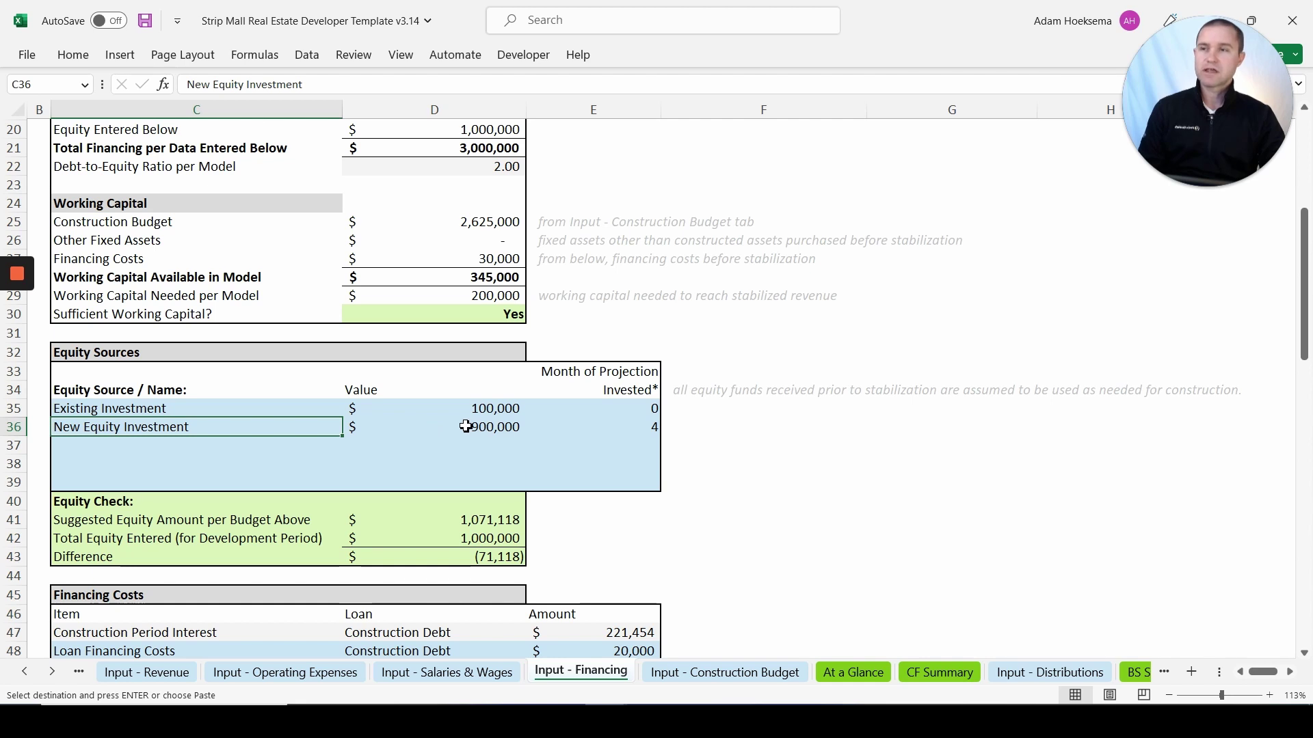
{"action": "left_click", "coordinate": [615, 425]}
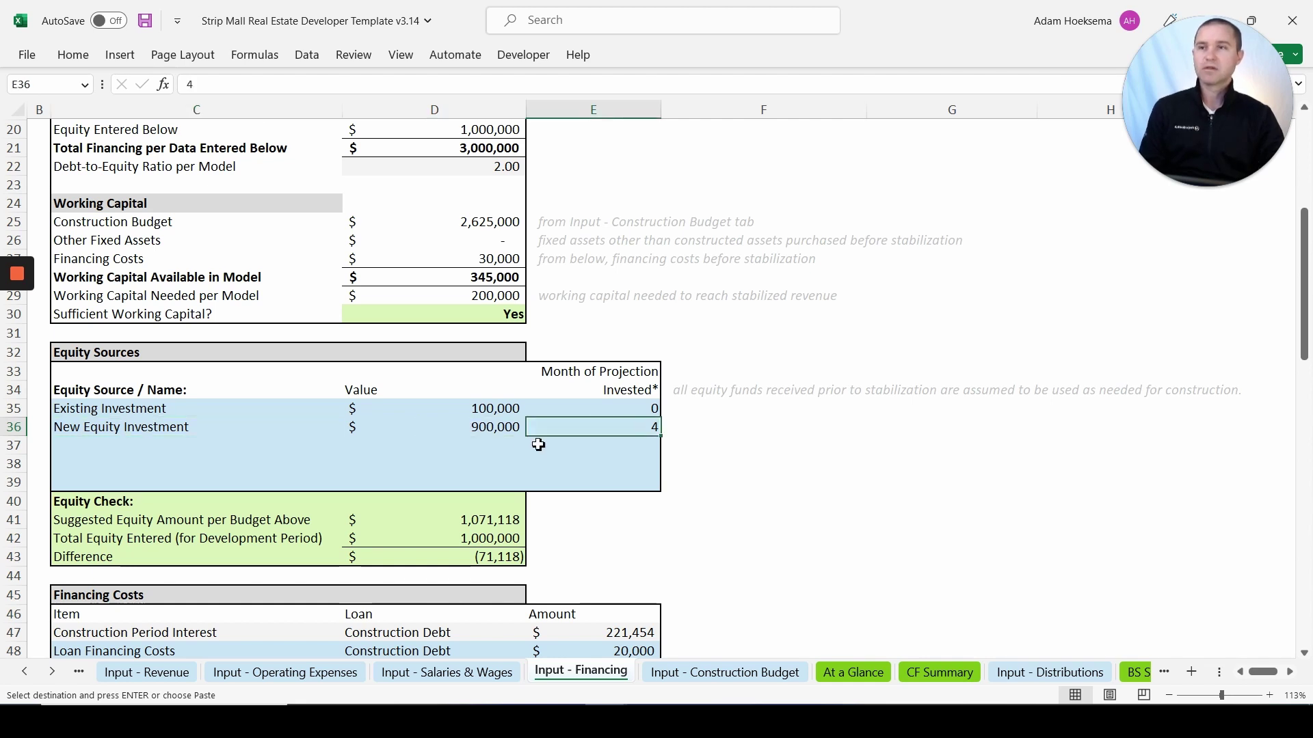
Step: Review the Construction Debt entry, checking its amount, interest rate, interest payments option and first interest payment month
{"action": "scroll", "coordinate": [411, 454], "scroll_direction": "down", "scroll_amount": 3}
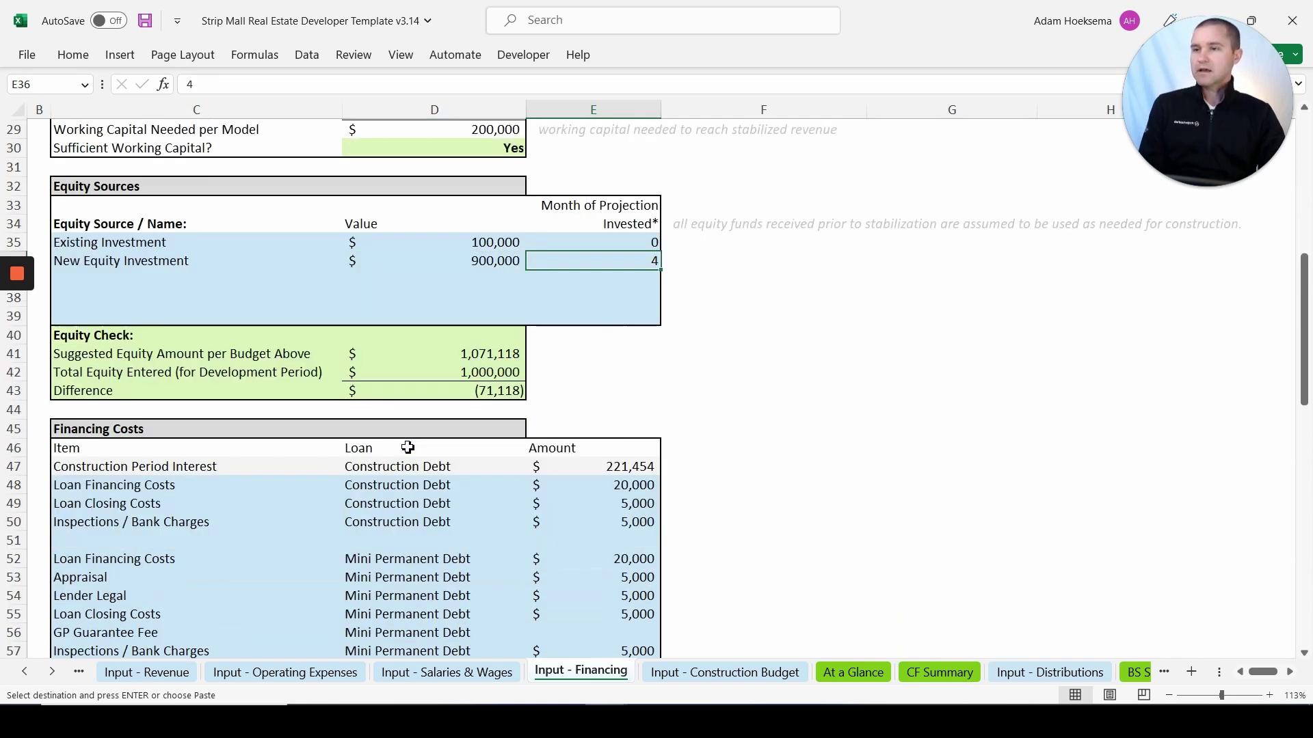
{"action": "scroll", "coordinate": [408, 447], "scroll_direction": "down", "scroll_amount": 4}
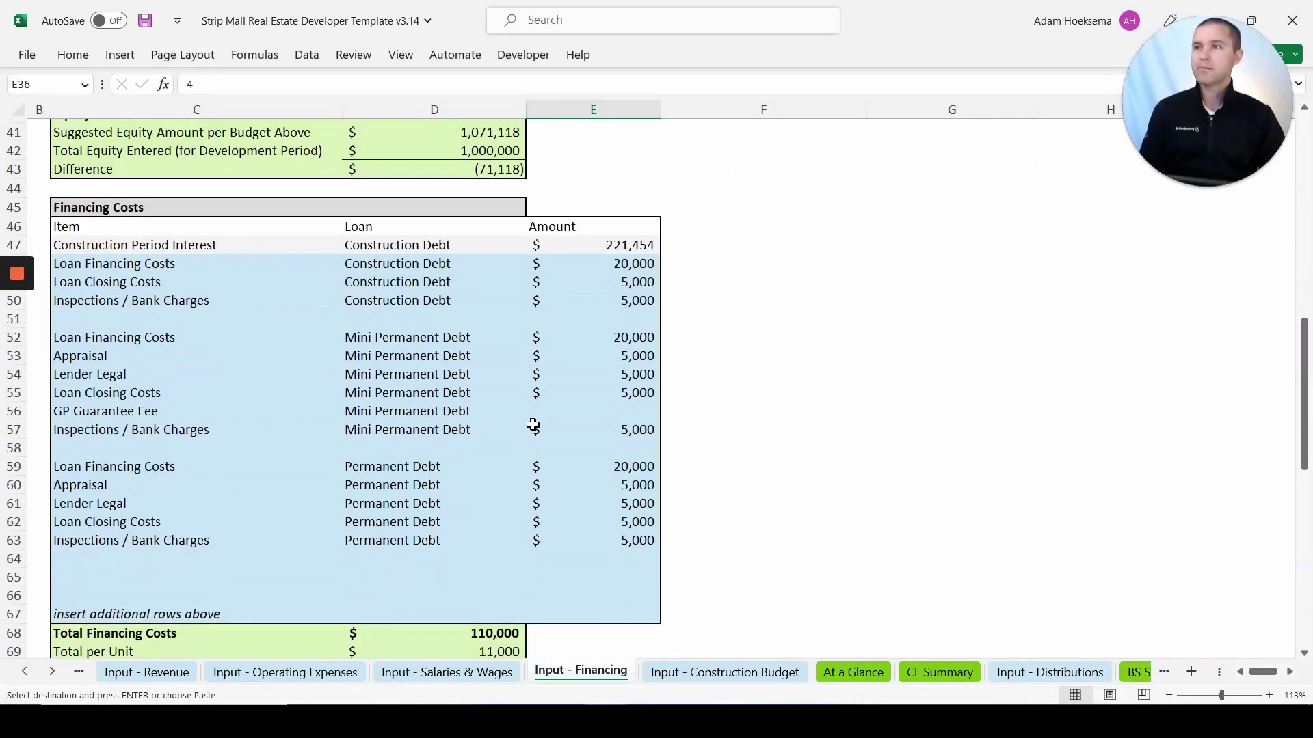
{"action": "scroll", "coordinate": [331, 430], "scroll_direction": "down", "scroll_amount": 6}
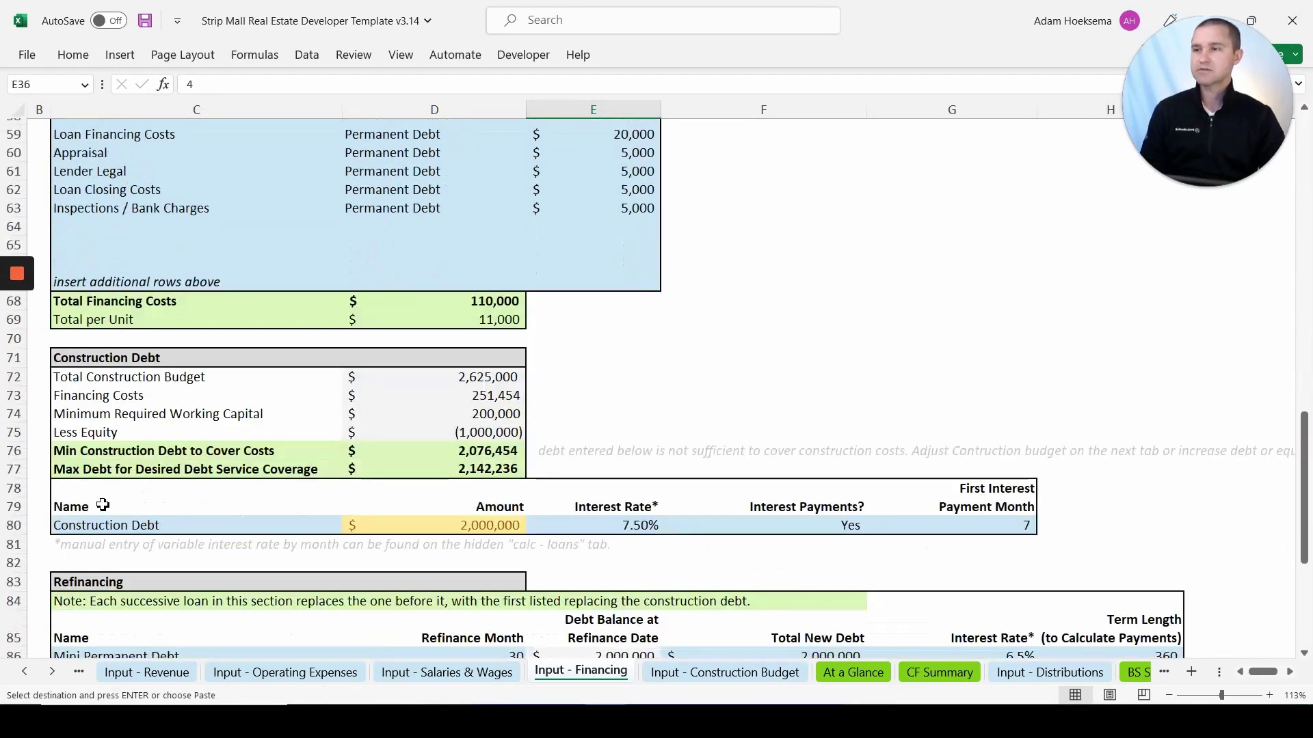
{"action": "left_click", "coordinate": [435, 527]}
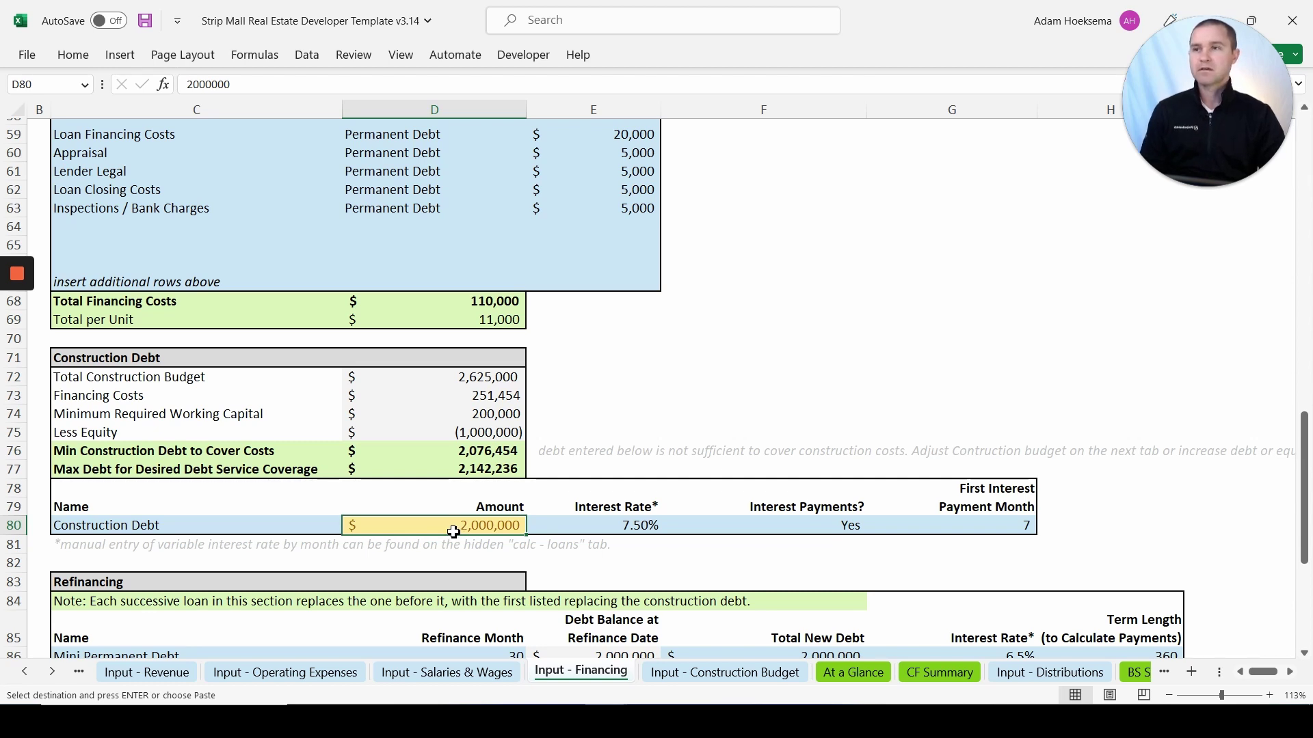
{"action": "scroll", "coordinate": [453, 532], "scroll_direction": "down", "scroll_amount": 2}
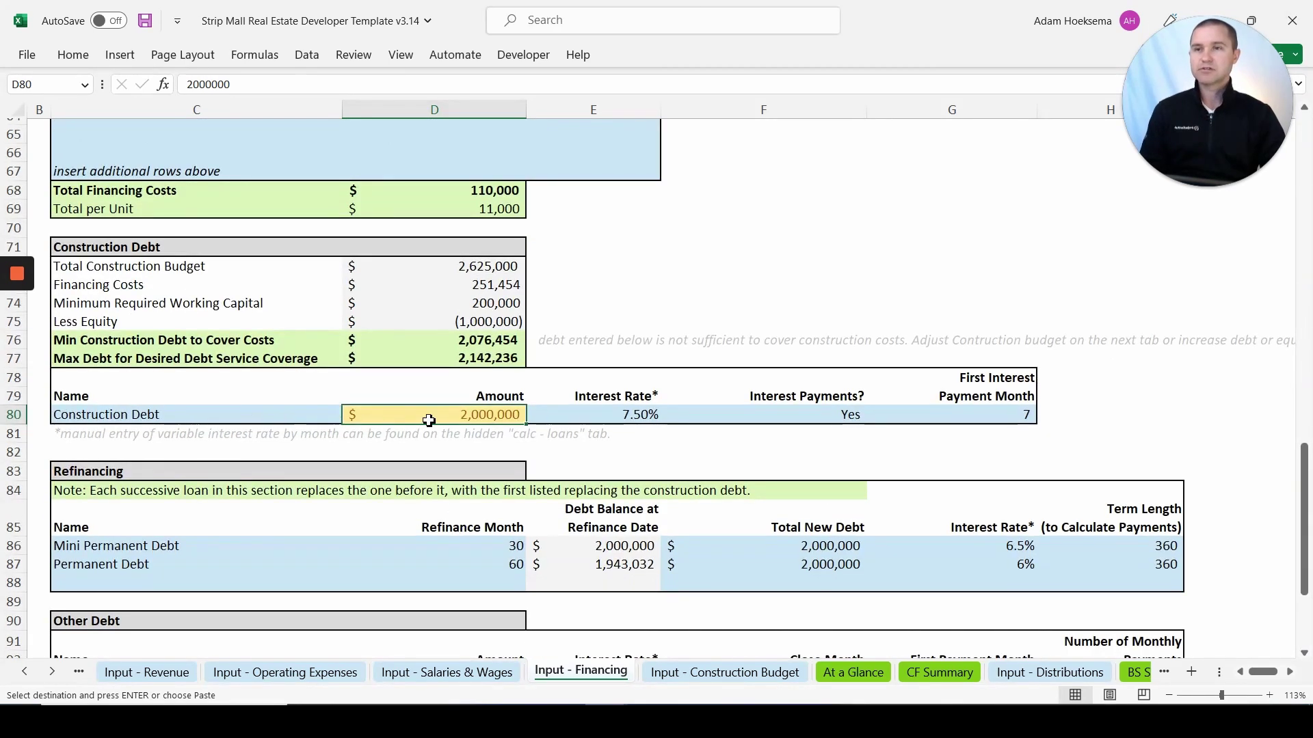
{"action": "left_click", "coordinate": [615, 419]}
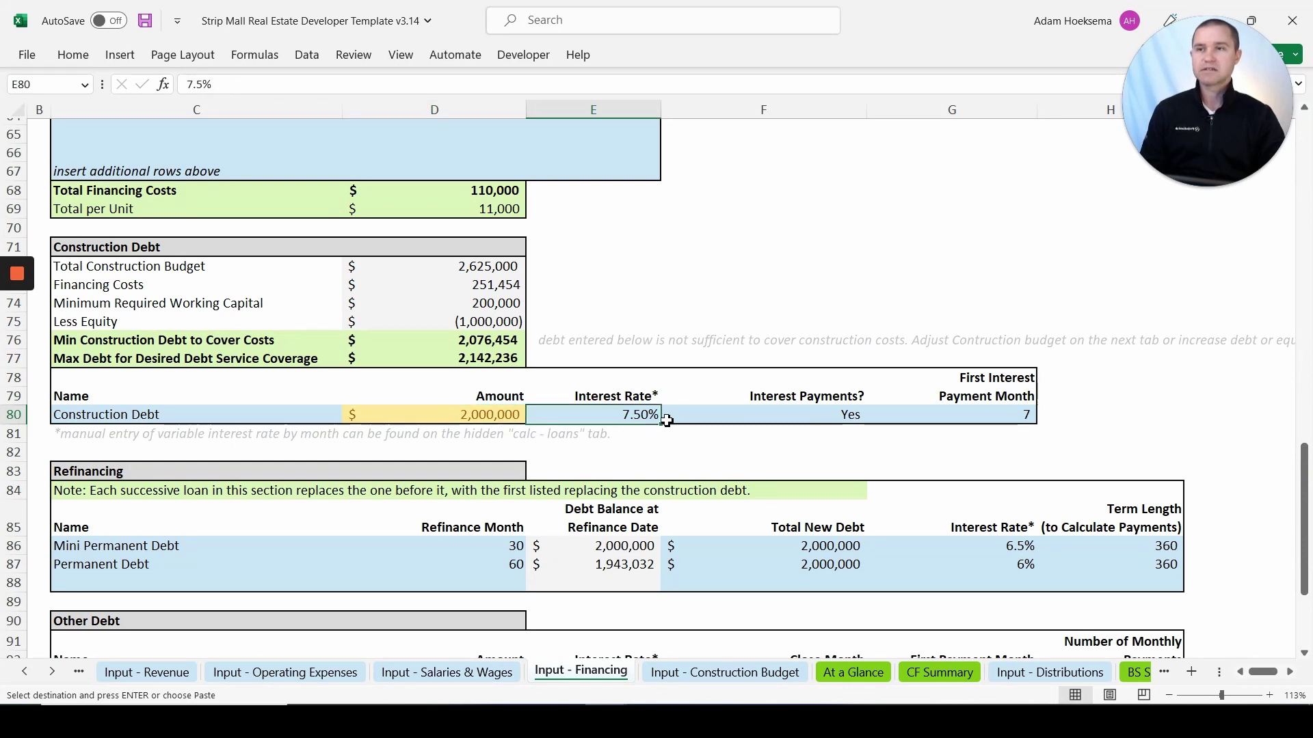
{"action": "left_click", "coordinate": [826, 417]}
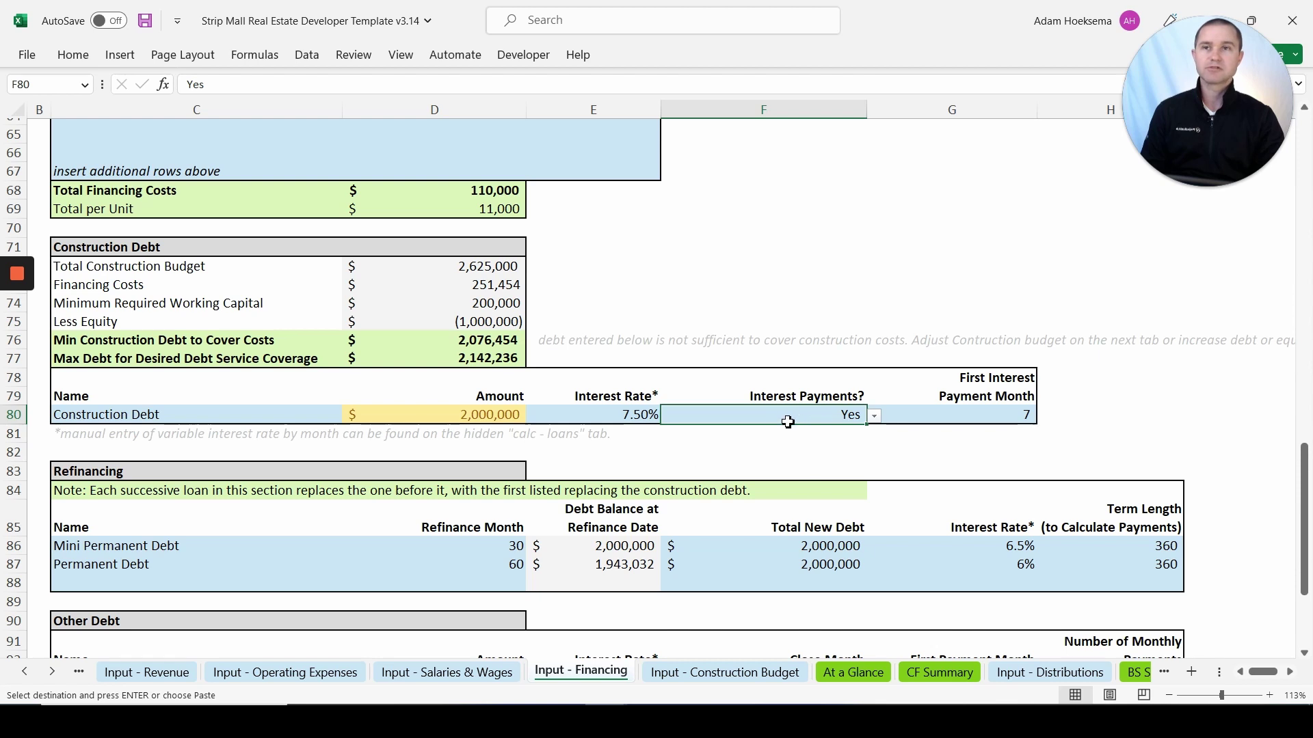
{"action": "left_click", "coordinate": [1025, 416]}
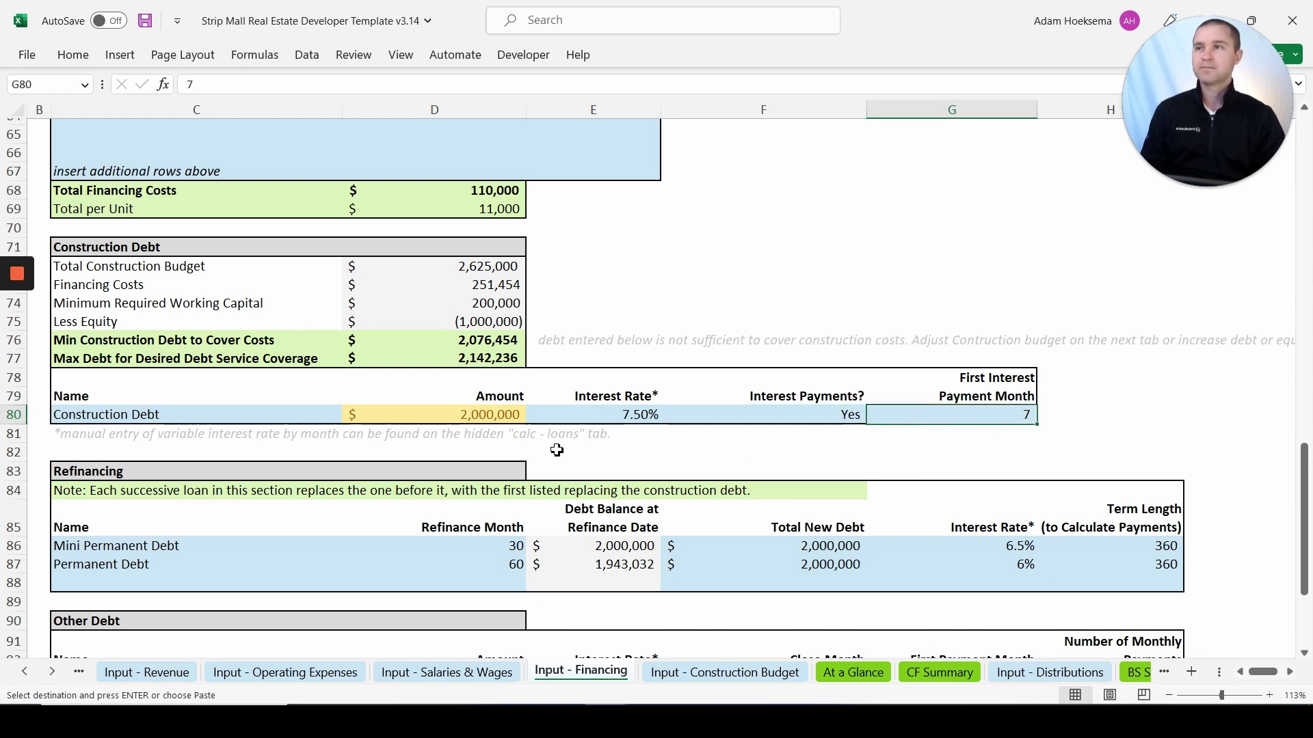
Step: Examine the Financing Costs table, checking the Construction Debt loan financing cost formula and the loan assigned to the Mini Permanent Debt costs
{"action": "scroll", "coordinate": [727, 448], "scroll_direction": "up", "scroll_amount": 6}
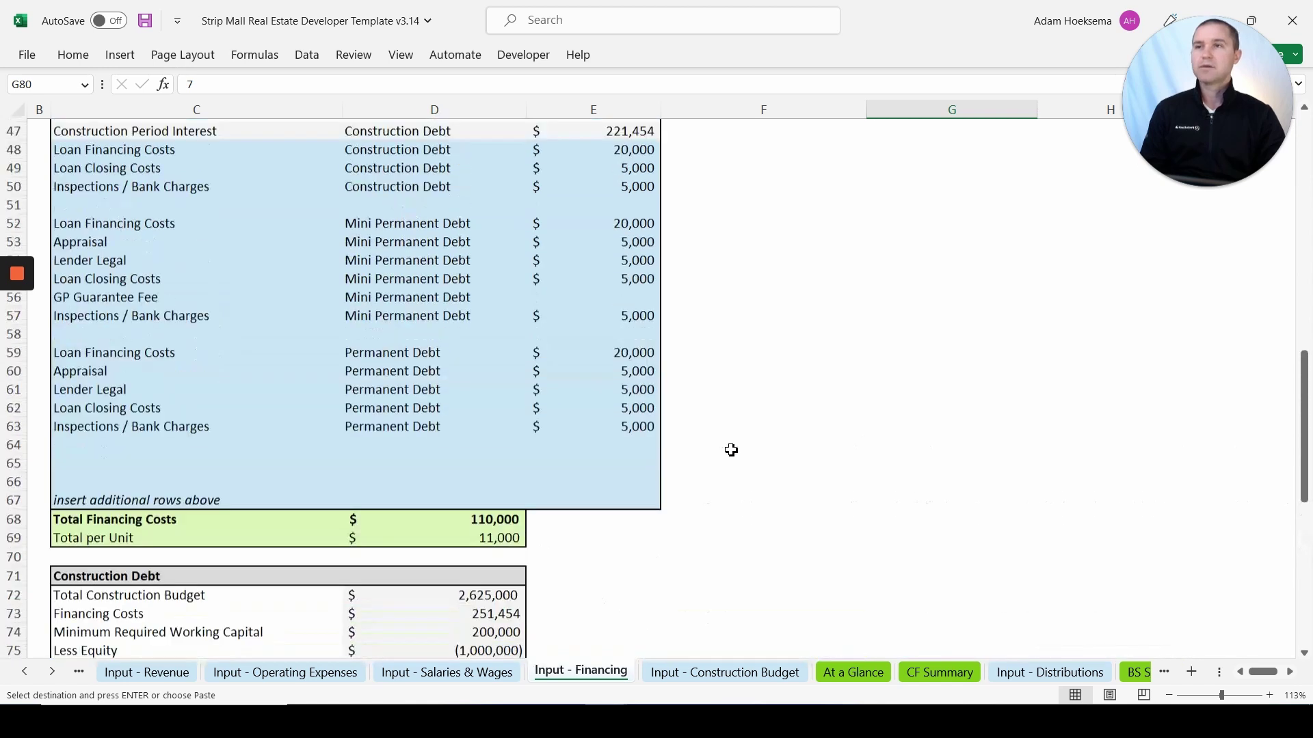
{"action": "scroll", "coordinate": [728, 444], "scroll_direction": "up", "scroll_amount": 3}
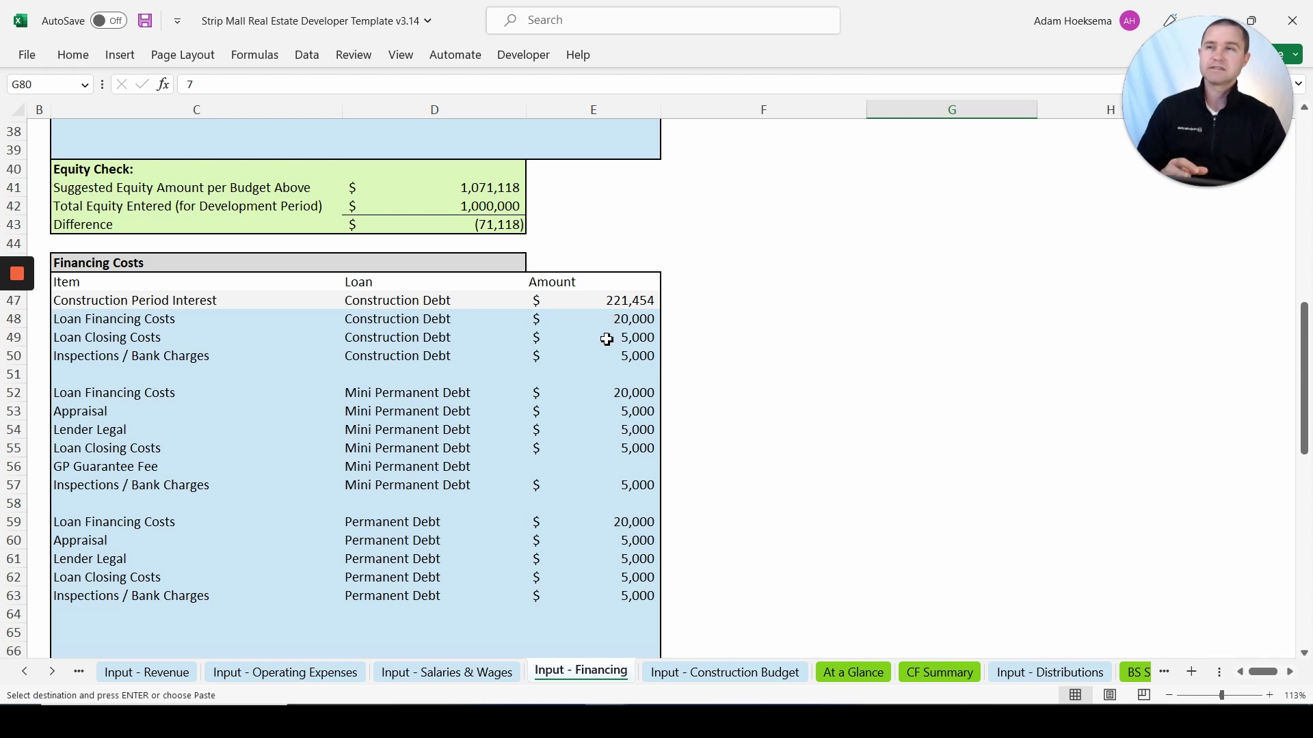
{"action": "left_click", "coordinate": [628, 321]}
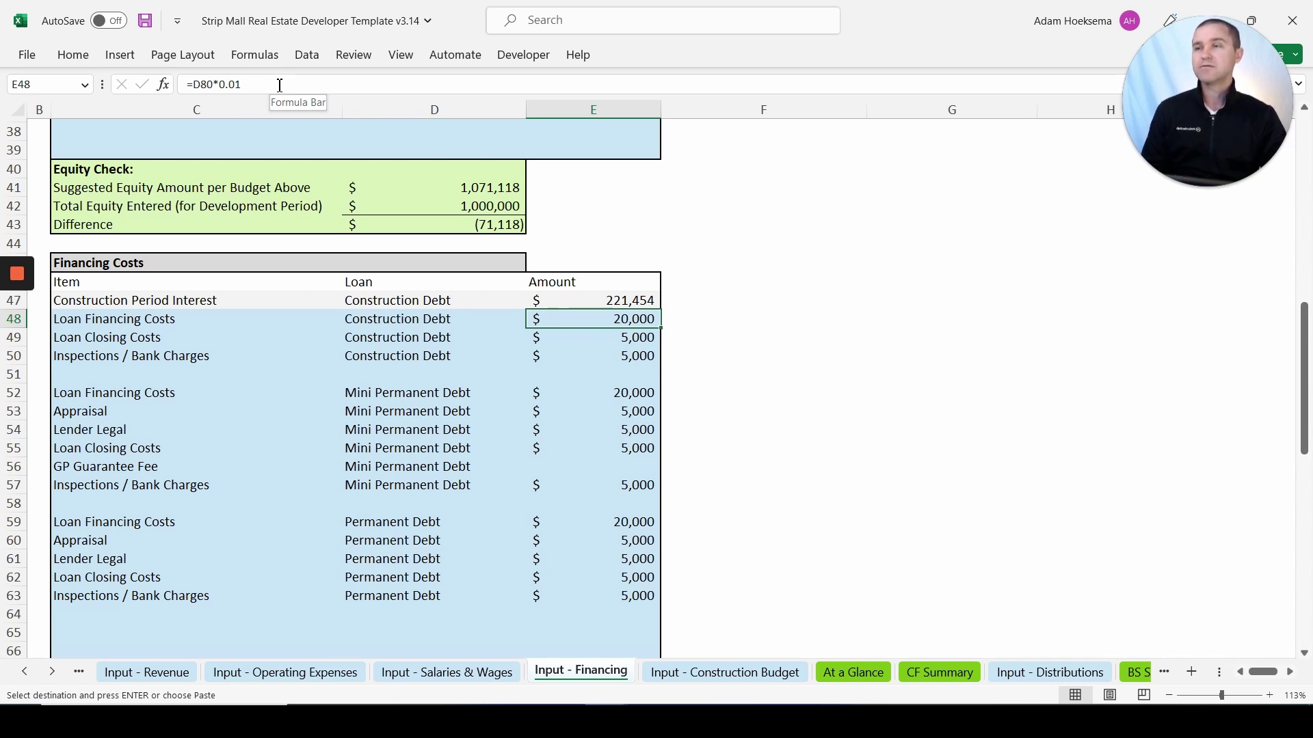
{"action": "left_click", "coordinate": [386, 395]}
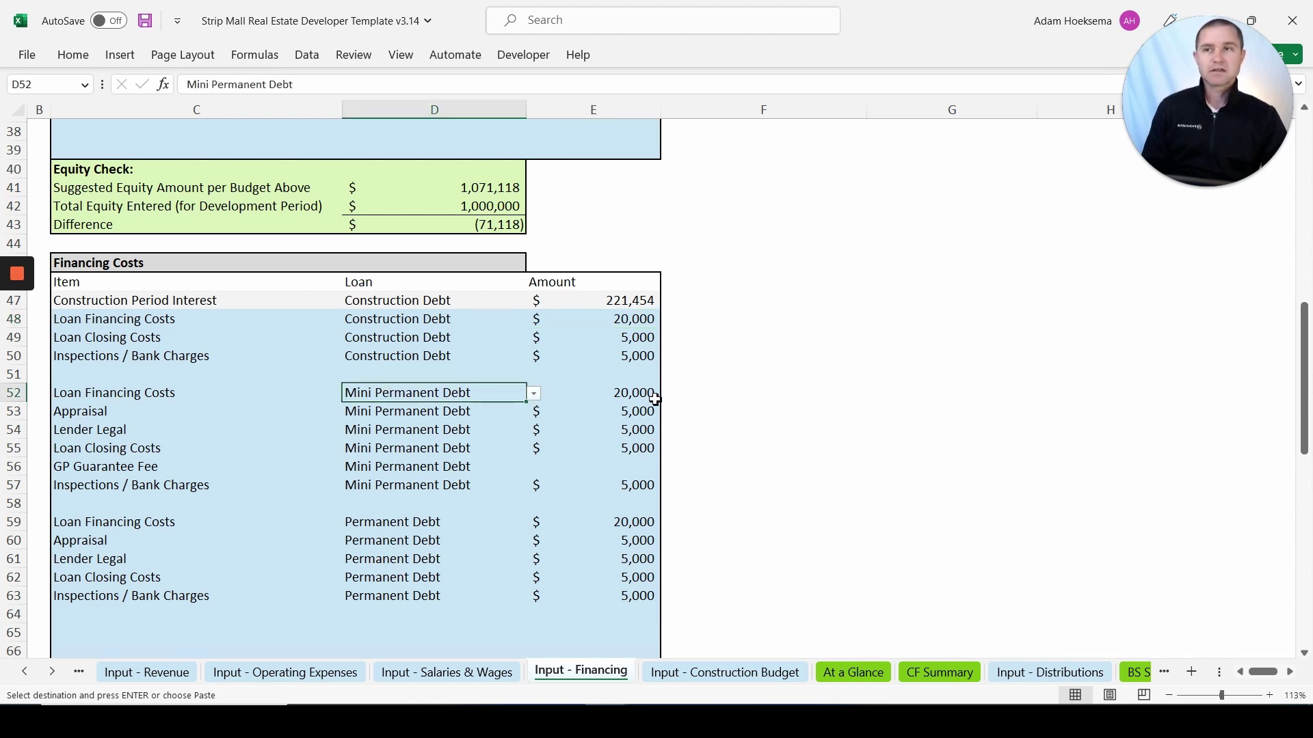
Step: Review the Mini Permanent Debt row in the Refinancing table, checking its refinance month, total new debt and interest rate
{"action": "scroll", "coordinate": [564, 431], "scroll_direction": "down", "scroll_amount": 1}
{"action": "scroll", "coordinate": [564, 431], "scroll_direction": "down", "scroll_amount": 10}
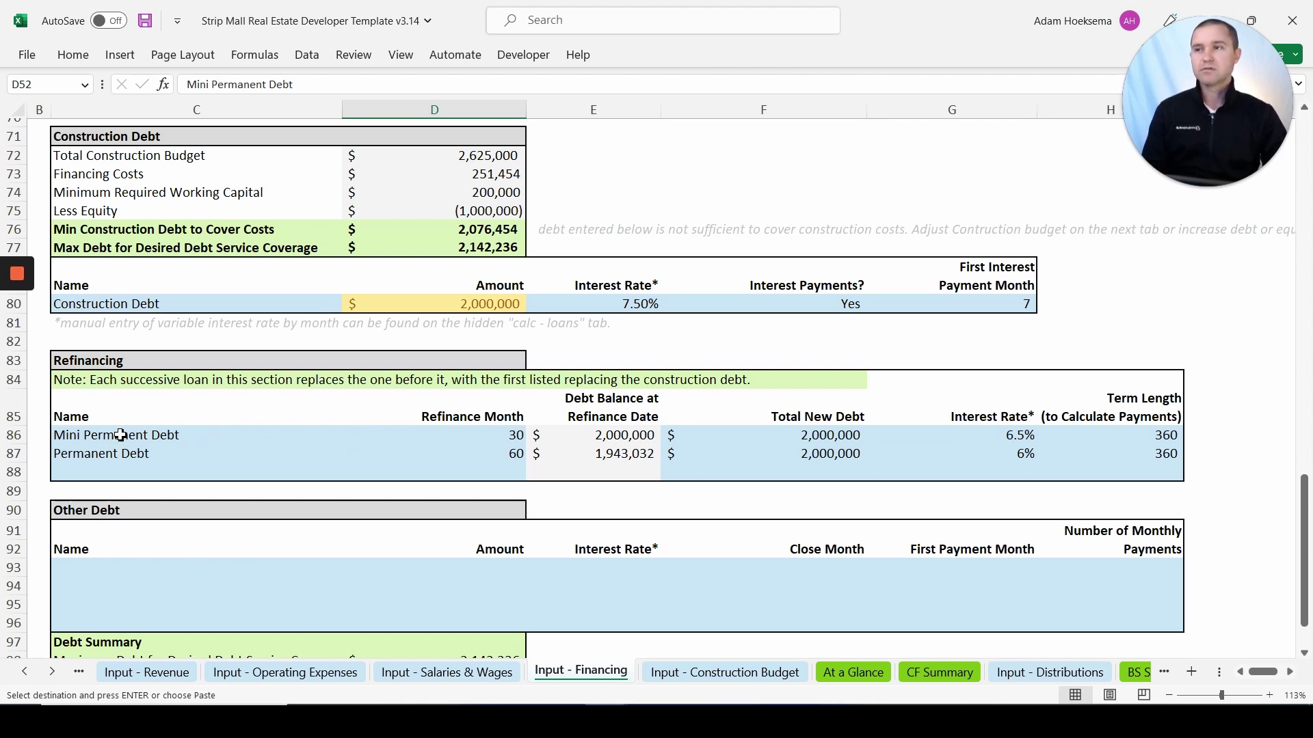
{"action": "left_click", "coordinate": [462, 435]}
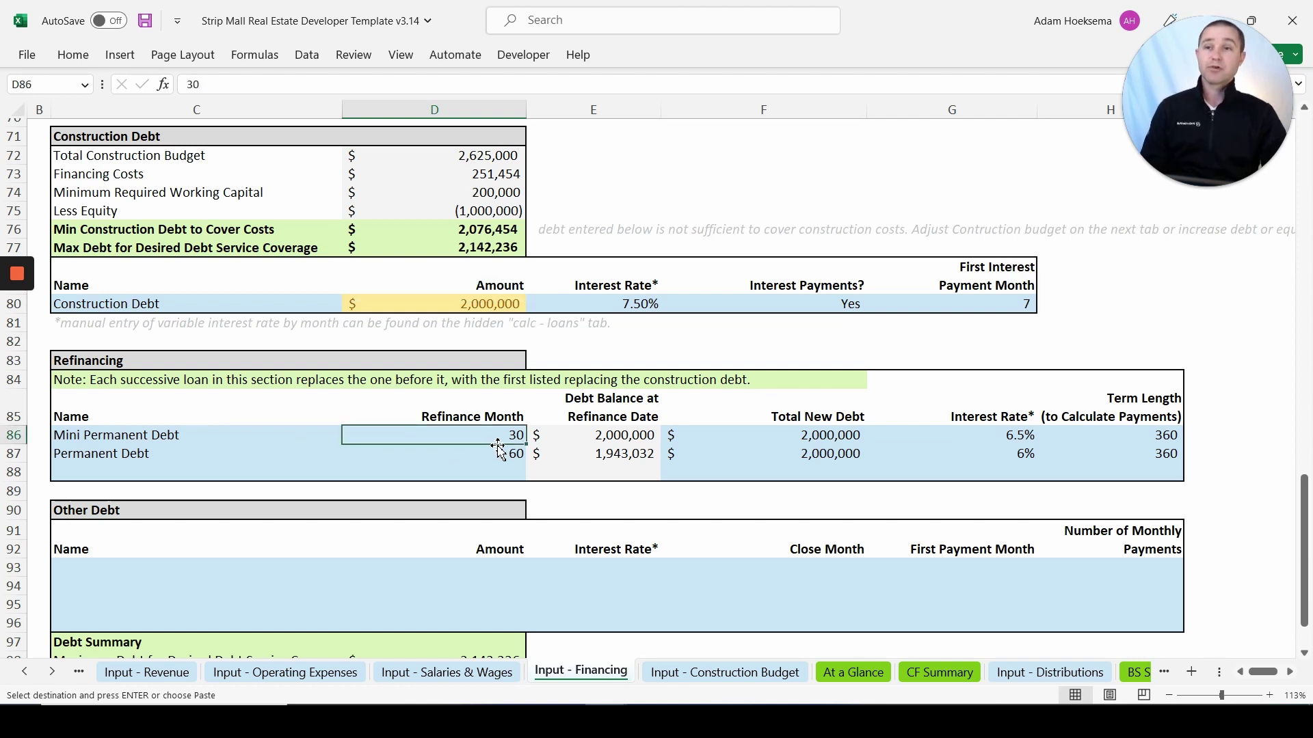
{"action": "left_click", "coordinate": [811, 441]}
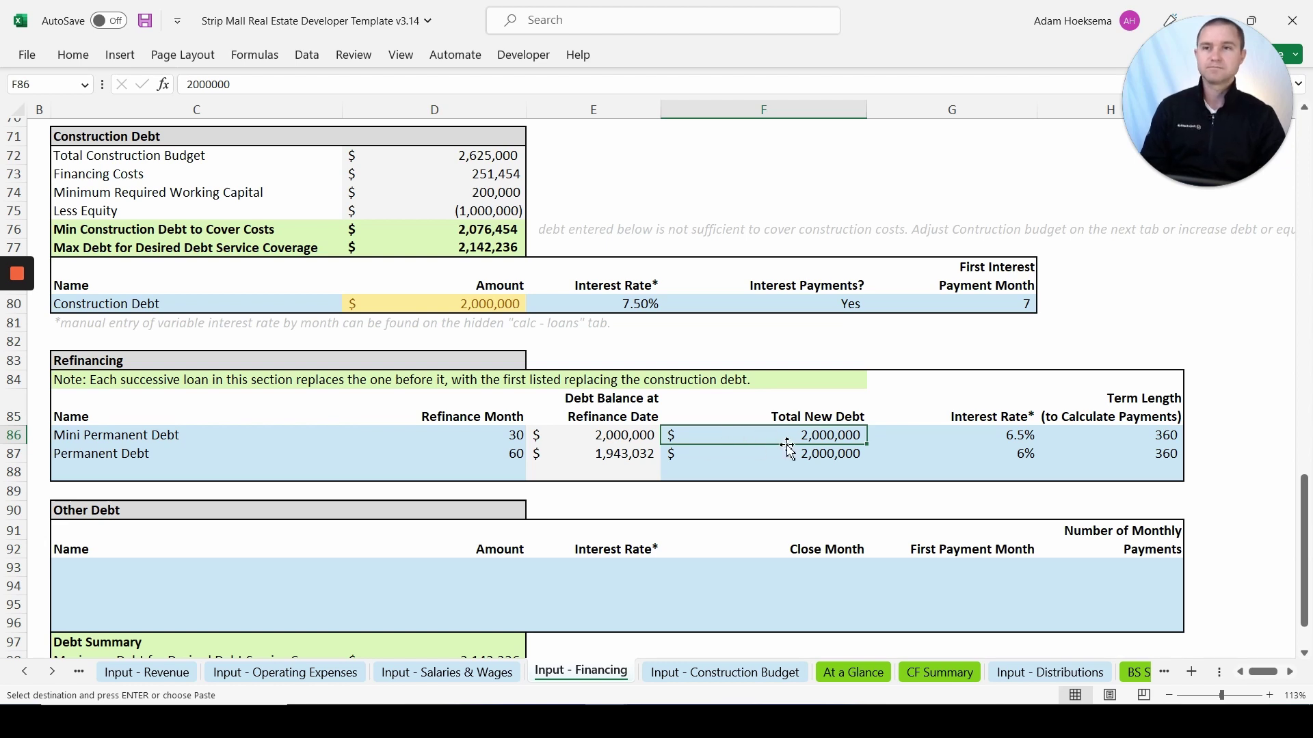
{"action": "left_click", "coordinate": [1004, 436]}
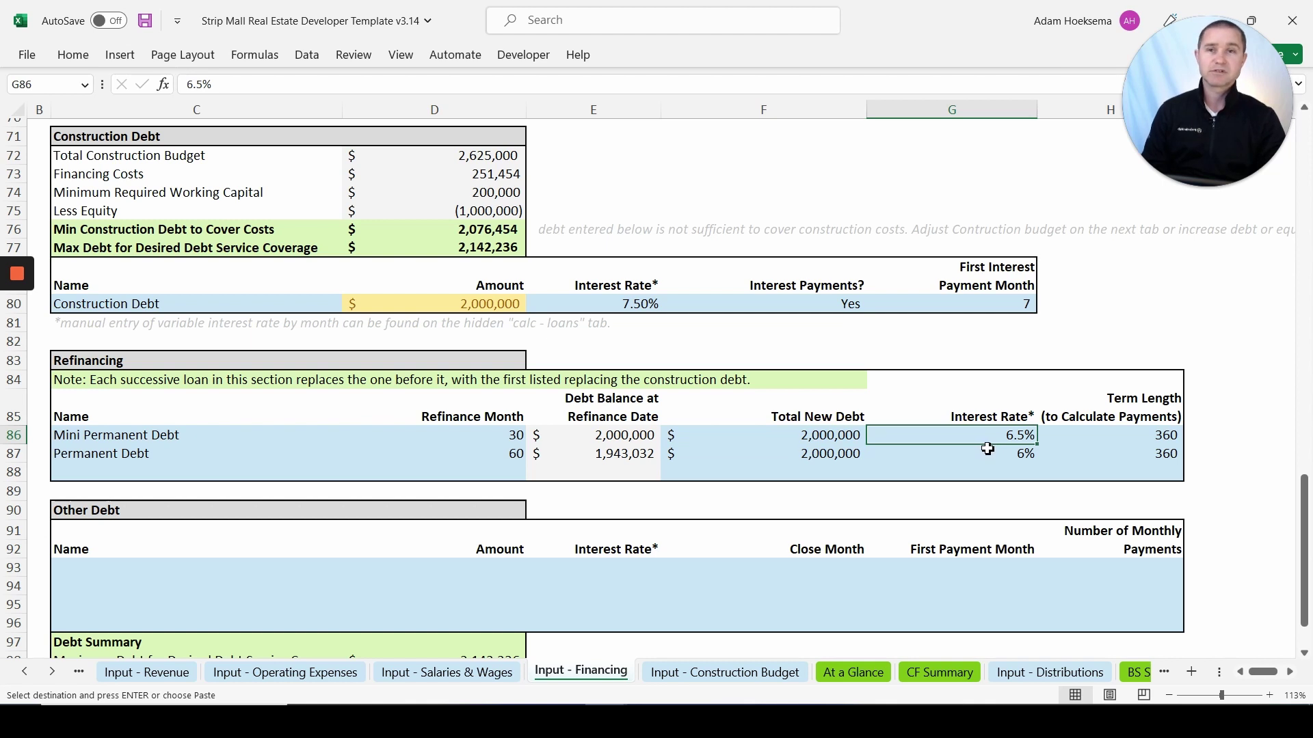
Step: Check the Mini Permanent Debt term length formula in the Refinancing table and the Permanent Debt row's name and total new debt
{"action": "left_click", "coordinate": [1095, 441]}
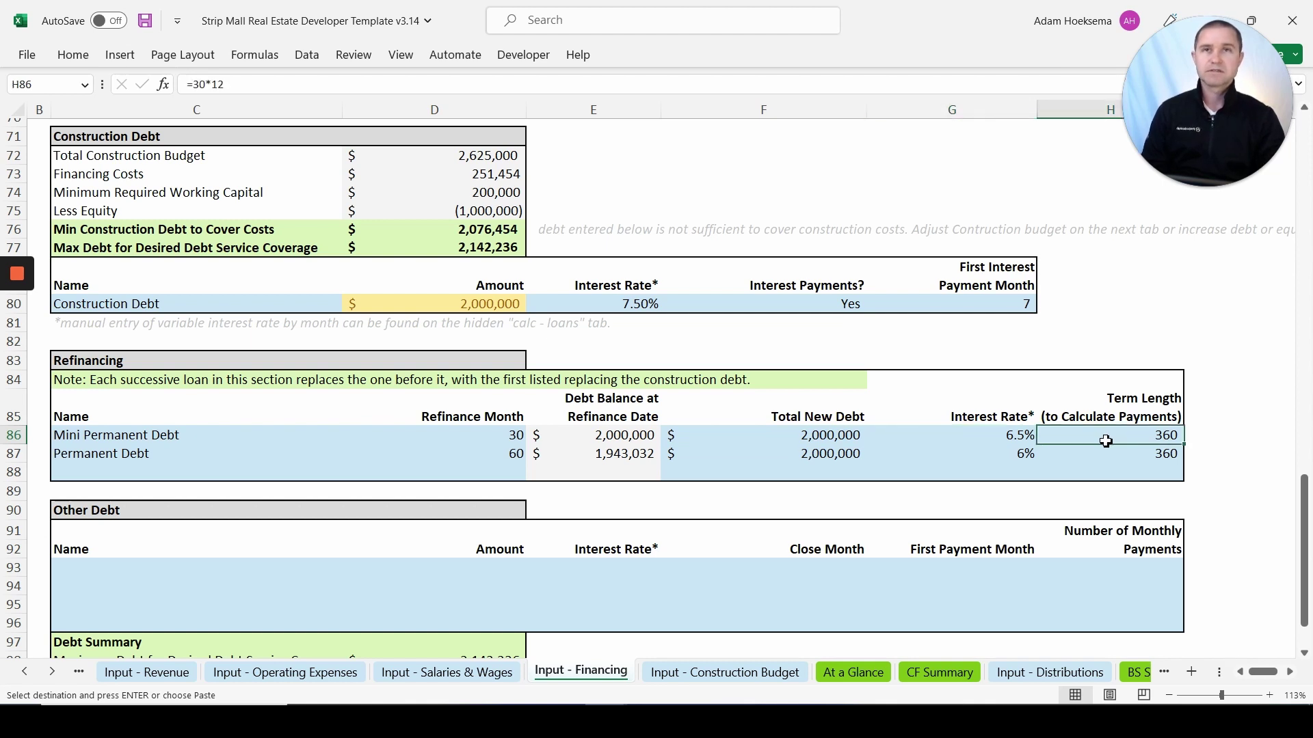
{"action": "left_click", "coordinate": [169, 455]}
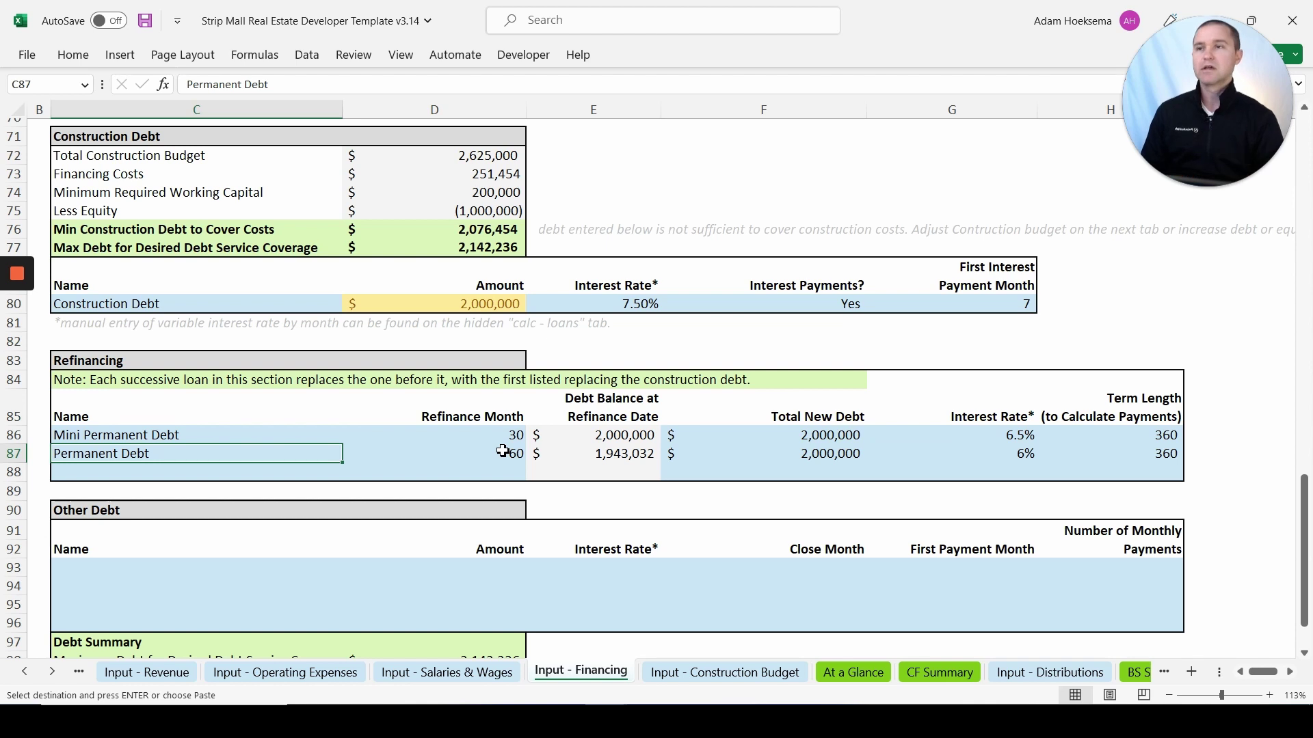
{"action": "left_click", "coordinate": [794, 457]}
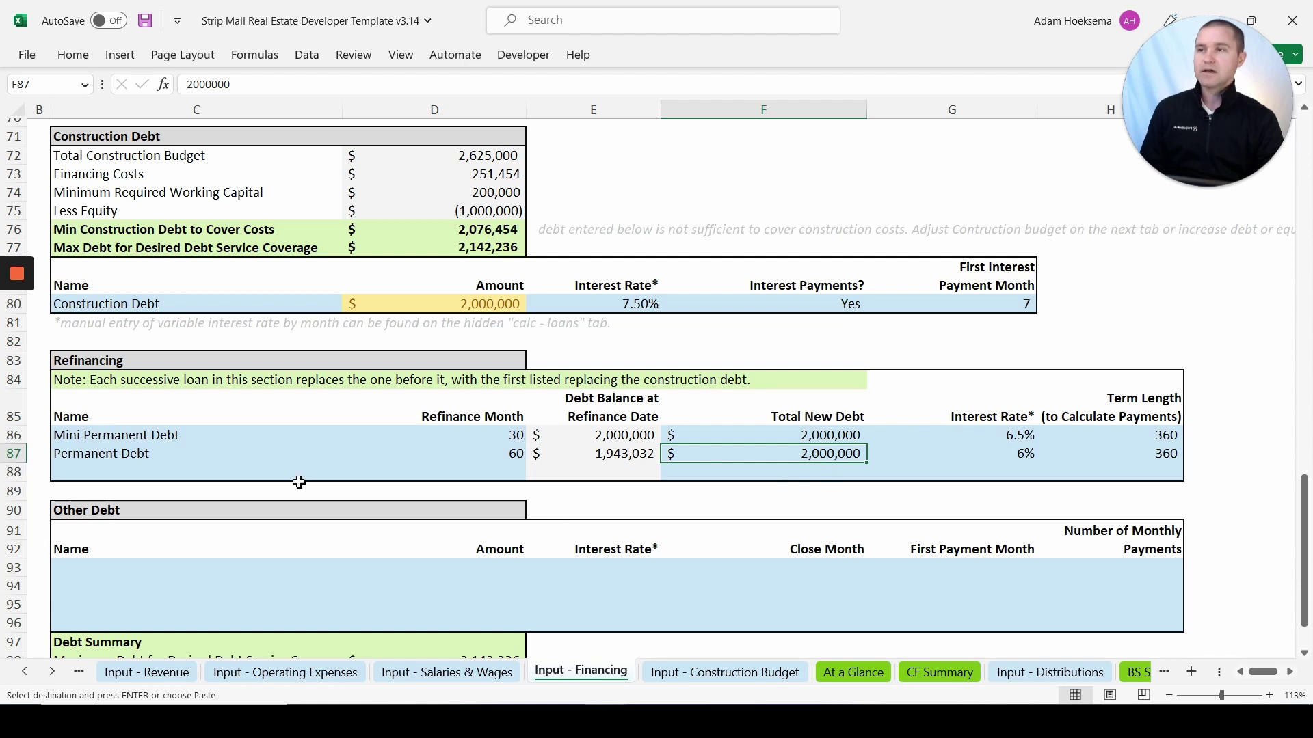
Step: Check the formula behind the Mini Permanent Debt loan financing costs in the Financing Costs table
{"action": "scroll", "coordinate": [273, 491], "scroll_direction": "up", "scroll_amount": 4}
{"action": "scroll", "coordinate": [273, 492], "scroll_direction": "up", "scroll_amount": 5}
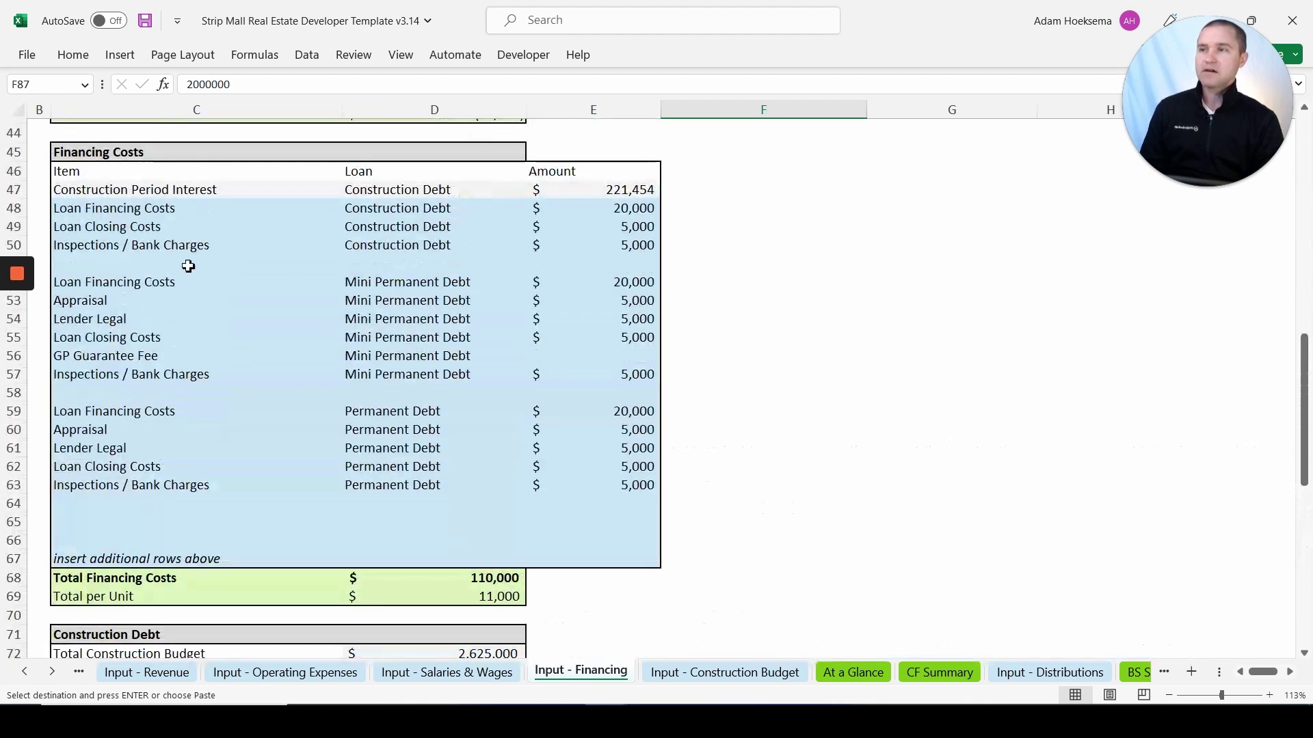
{"action": "left_click", "coordinate": [579, 282]}
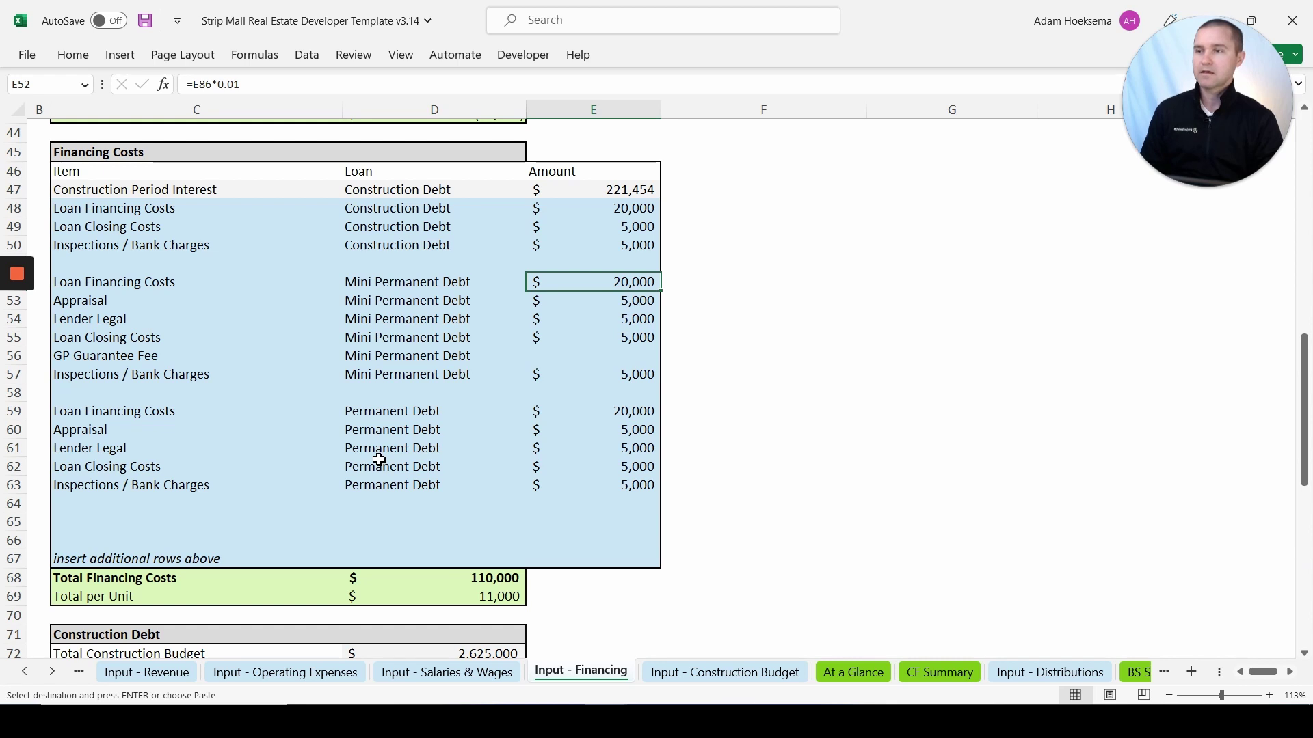
Step: Set the Desired Debt Service Coverage Ratio to 1.5 in the Financing Budget Tool and check the maximum debt against the initial debt entered
{"action": "scroll", "coordinate": [379, 459], "scroll_direction": "down", "scroll_amount": 10}
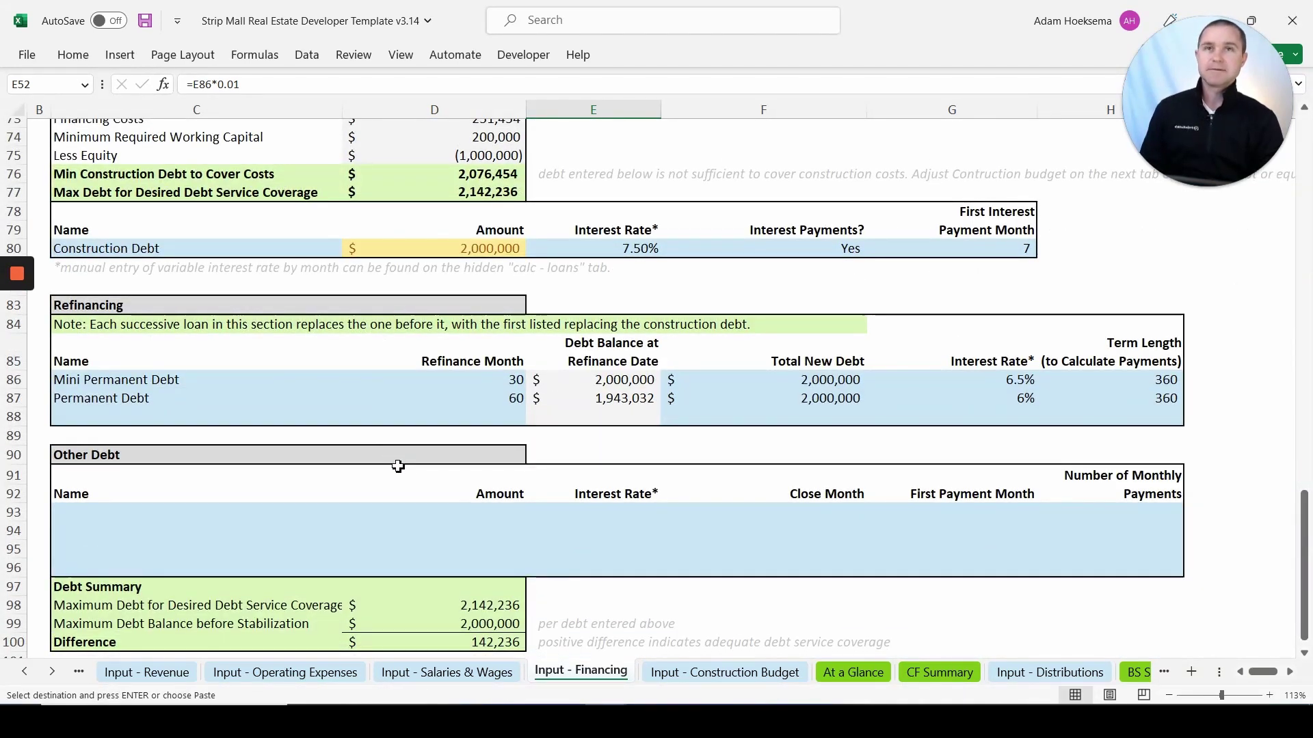
{"action": "scroll", "coordinate": [428, 477], "scroll_direction": "up", "scroll_amount": 20}
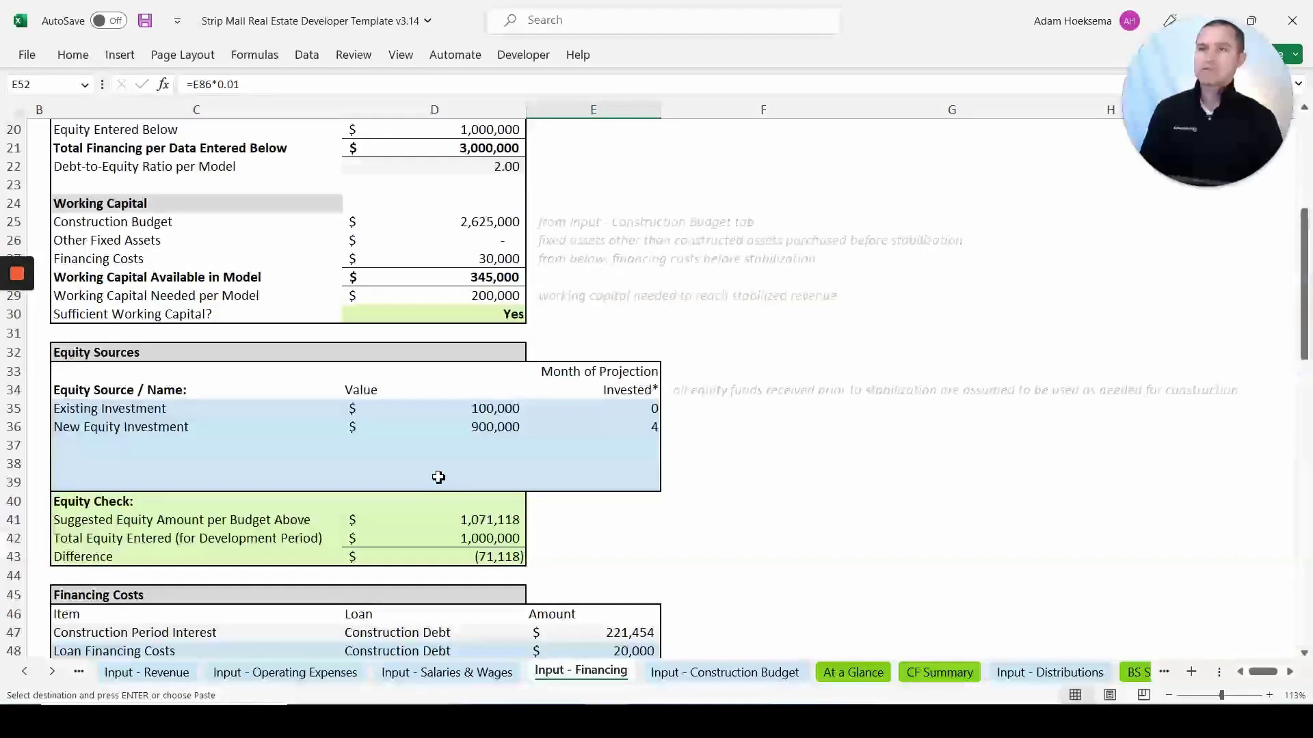
{"action": "scroll", "coordinate": [441, 476], "scroll_direction": "up", "scroll_amount": 1}
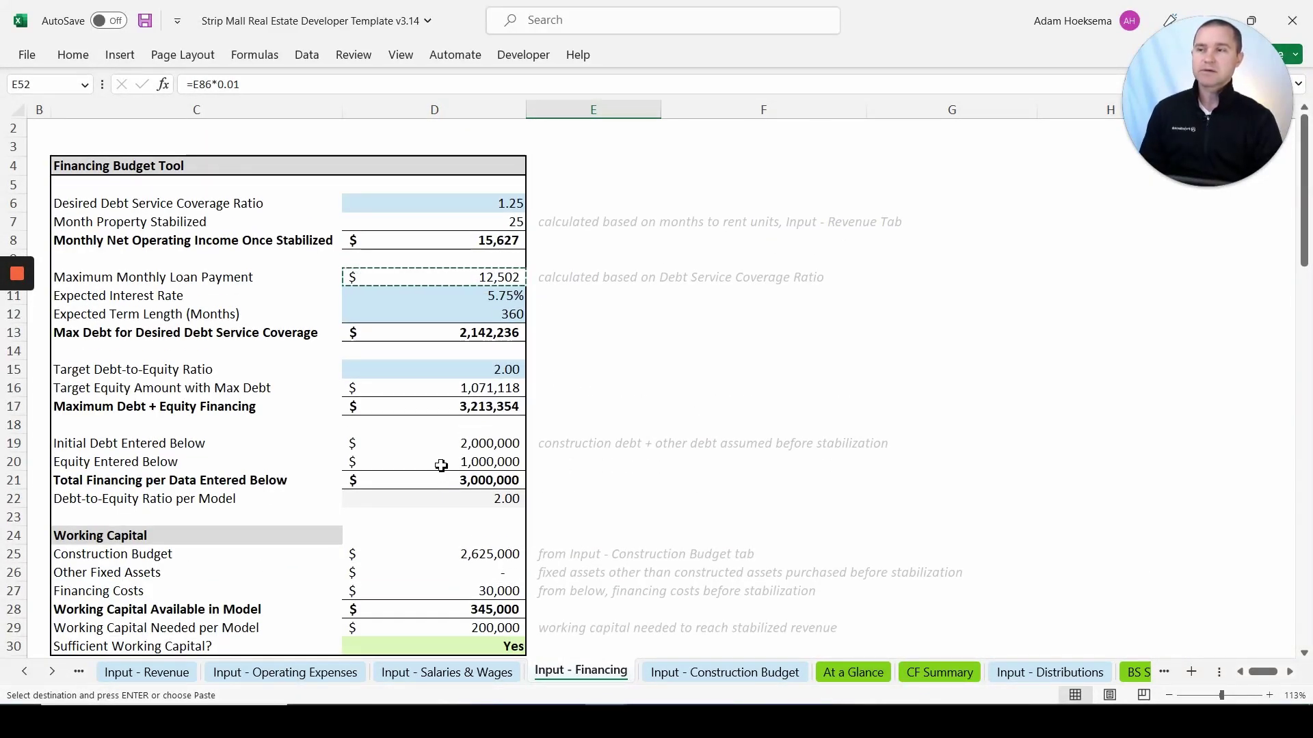
{"action": "scroll", "coordinate": [441, 466], "scroll_direction": "down", "scroll_amount": 3}
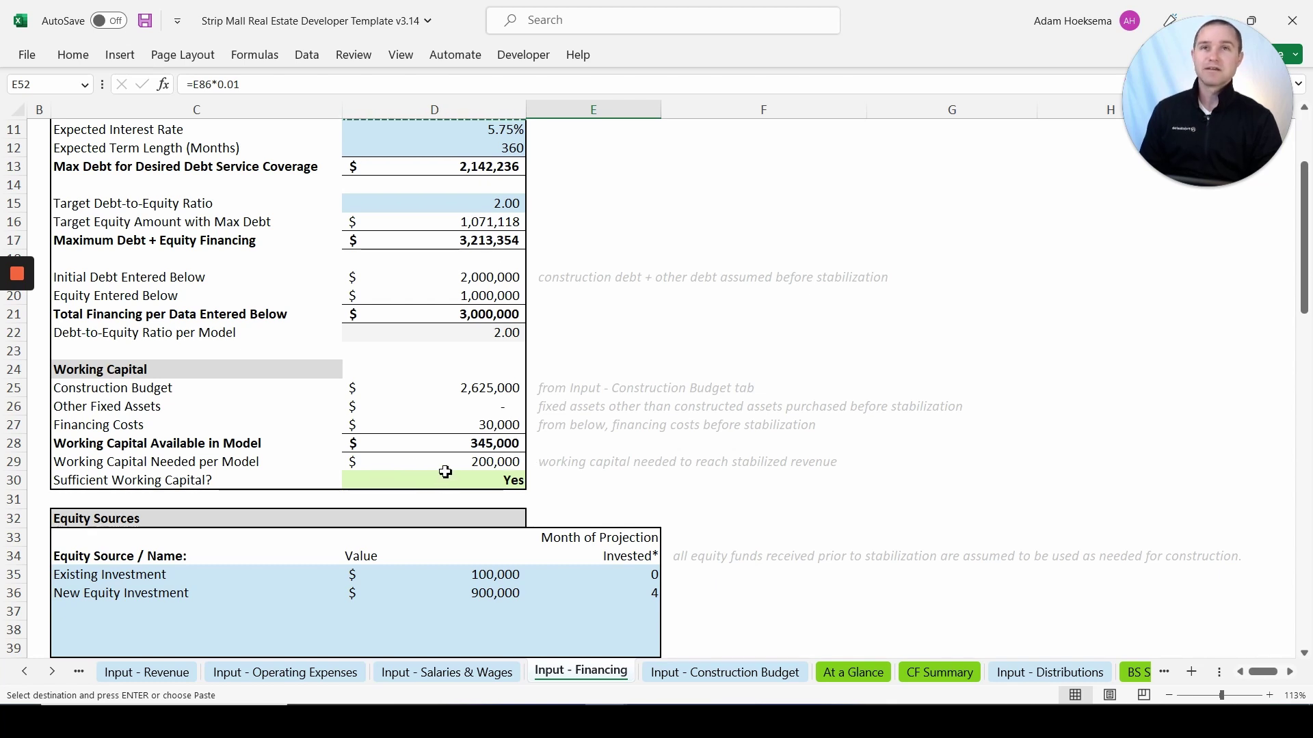
{"action": "scroll", "coordinate": [465, 448], "scroll_direction": "up", "scroll_amount": 3}
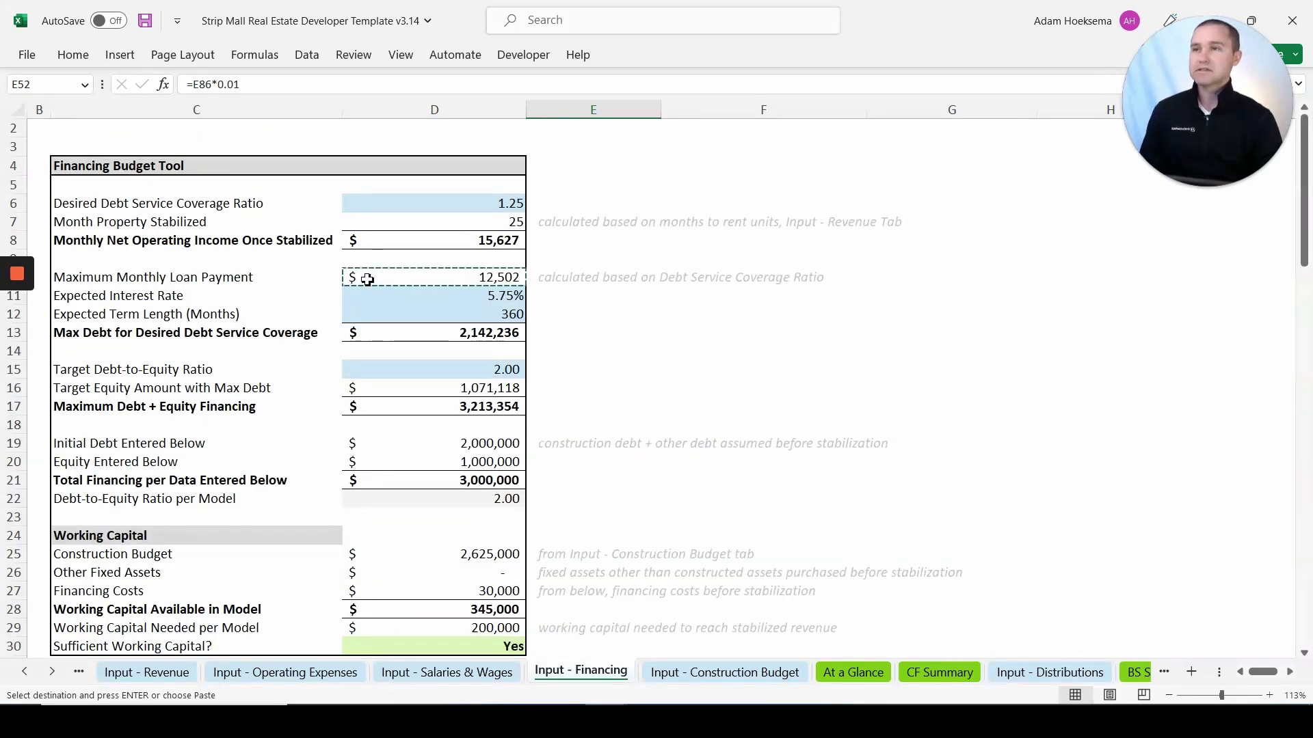
{"action": "left_click", "coordinate": [458, 209]}
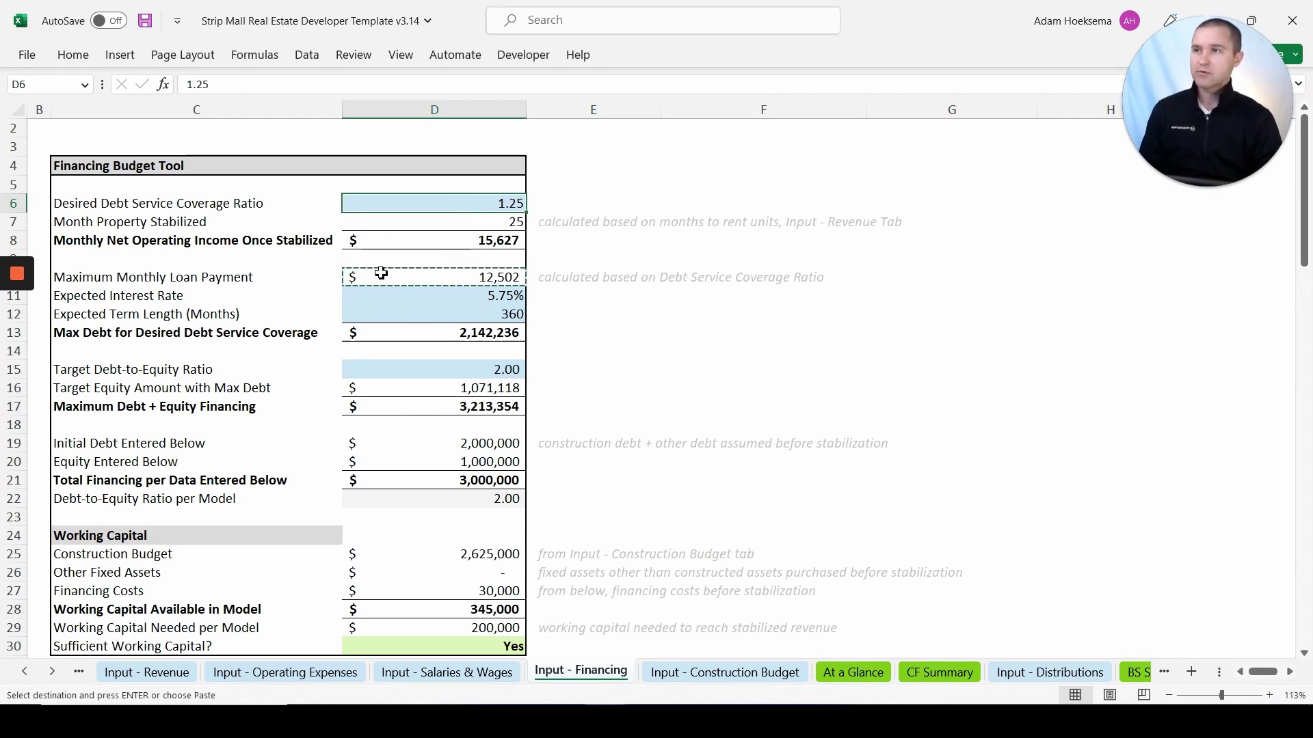
{"action": "type", "text": "1.5"}
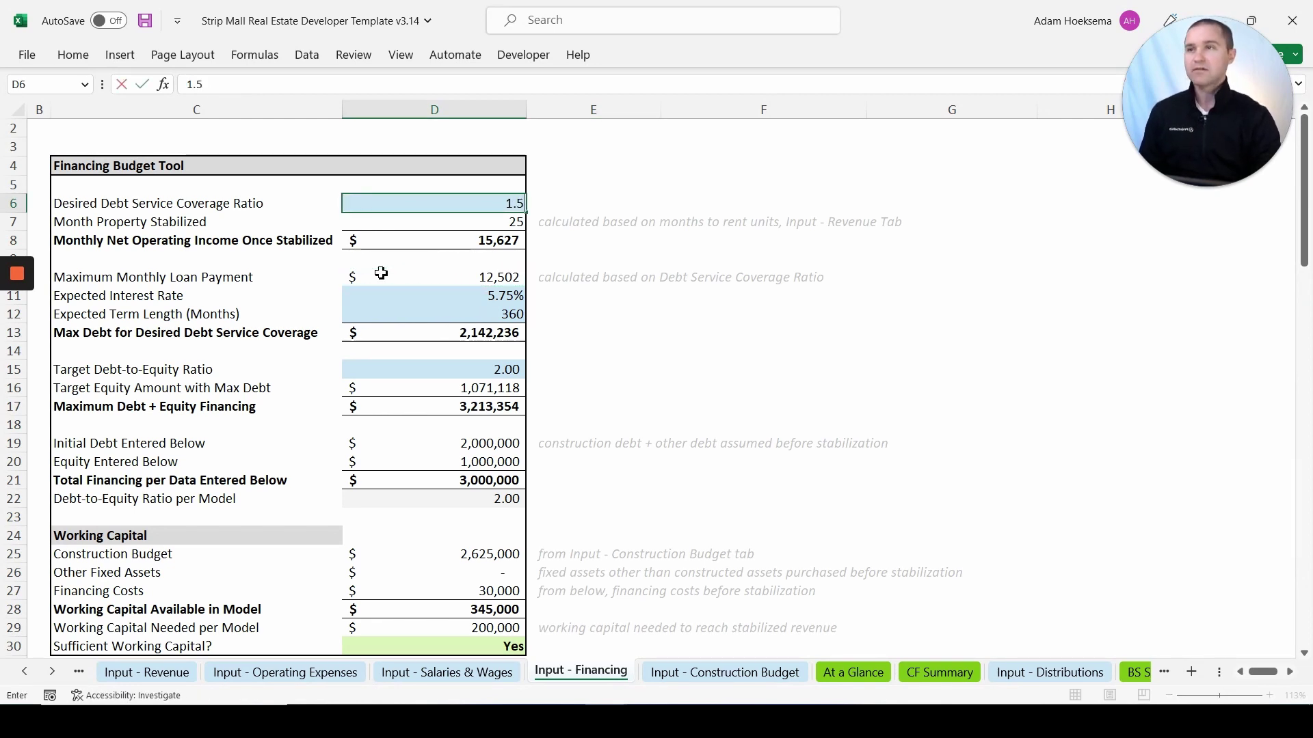
{"action": "key", "text": "Return"}
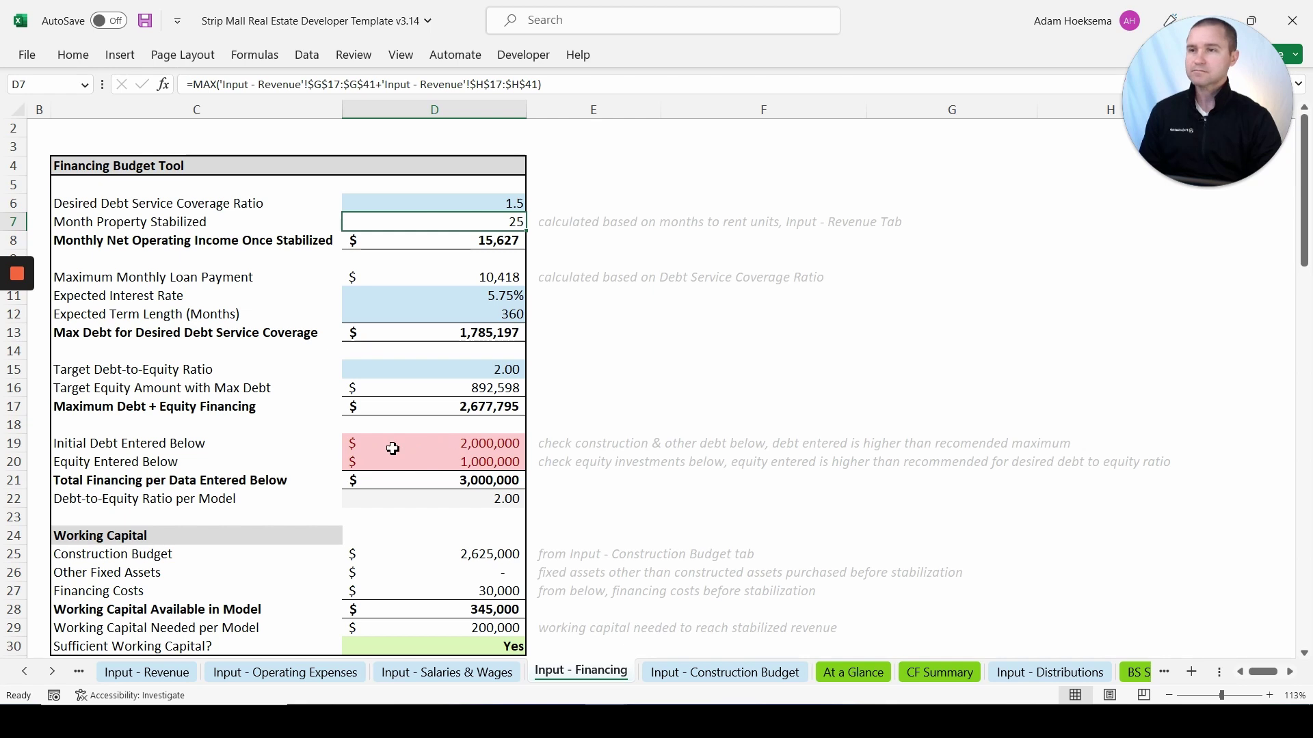
{"action": "left_click", "coordinate": [469, 339]}
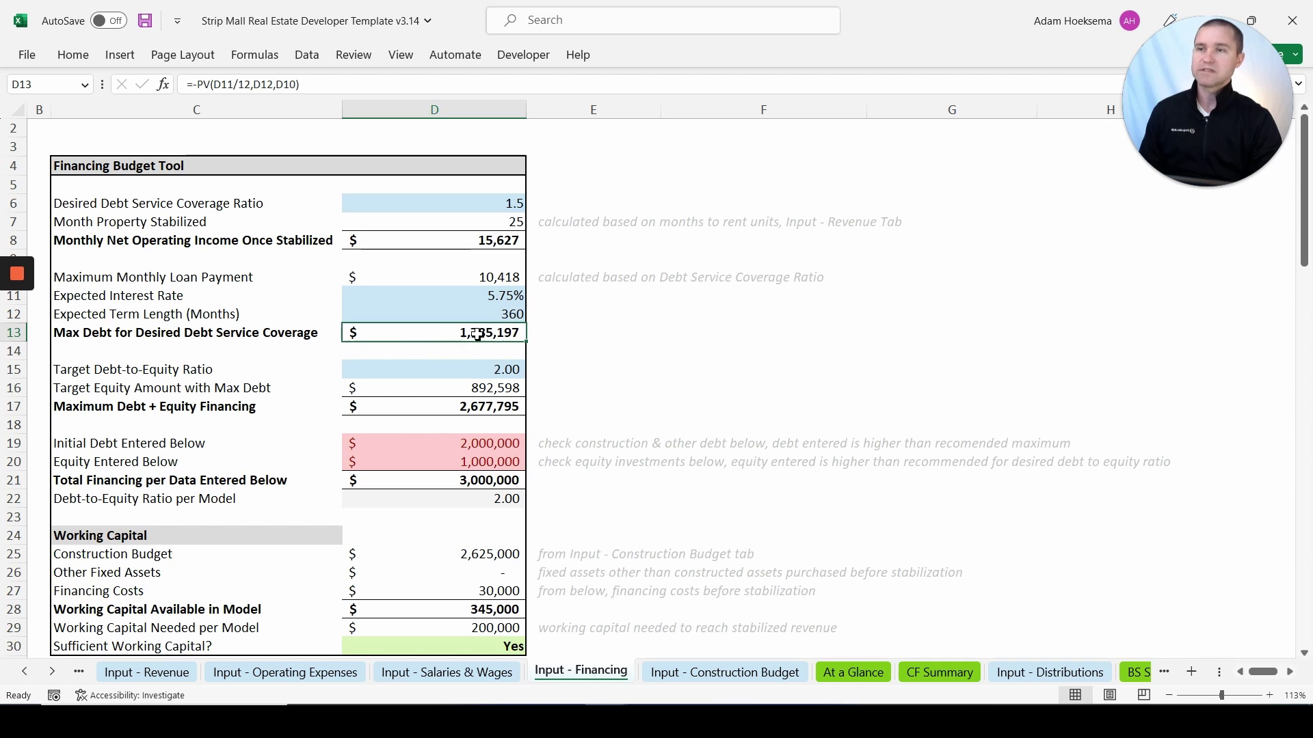
{"action": "left_click", "coordinate": [443, 442]}
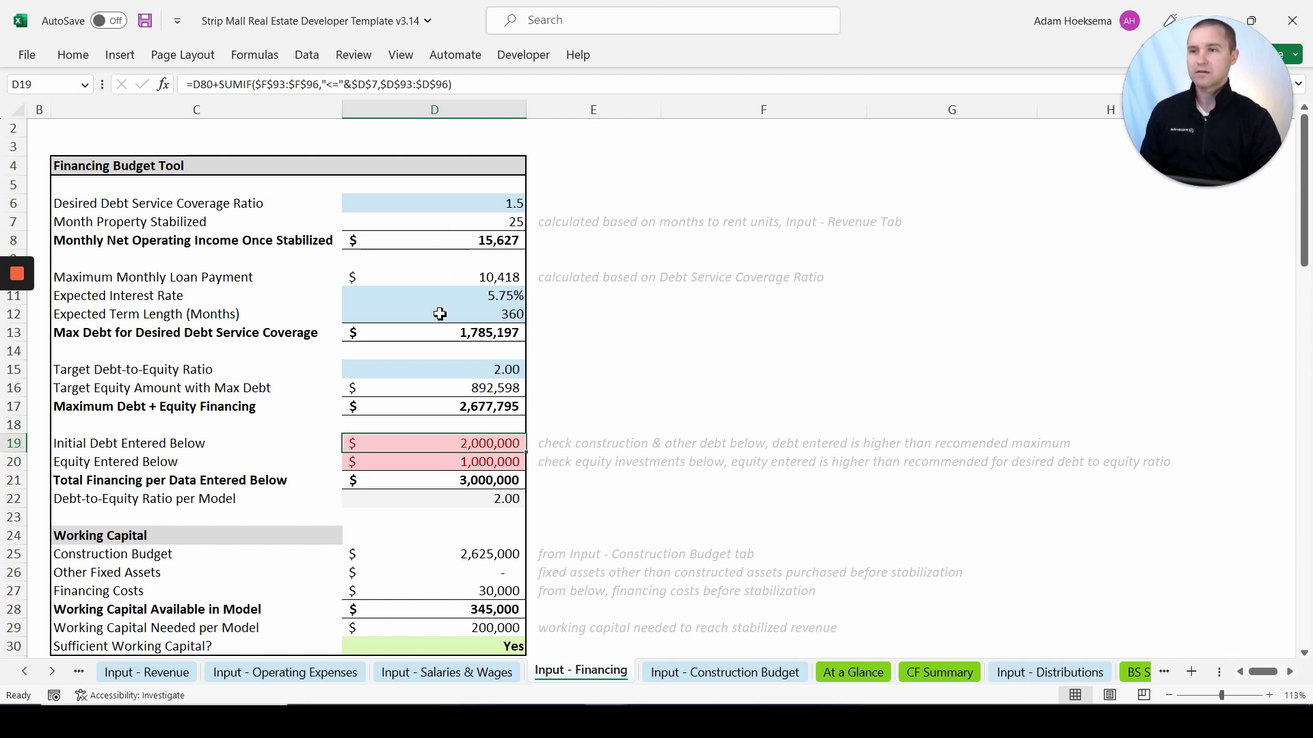
Step: Set the Desired Debt Service Coverage Ratio back to 1.25
{"action": "left_click", "coordinate": [444, 209]}
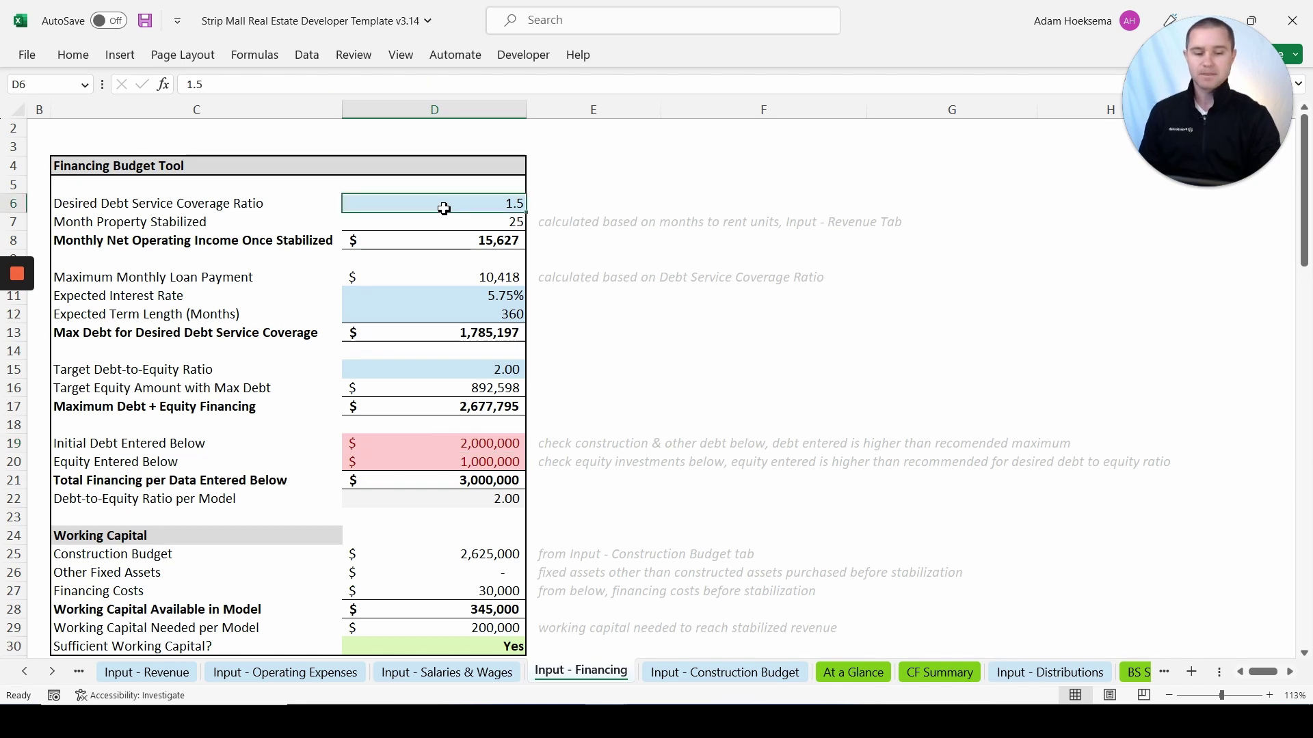
{"action": "type", "text": "1"}
{"action": "key", "text": "Return"}
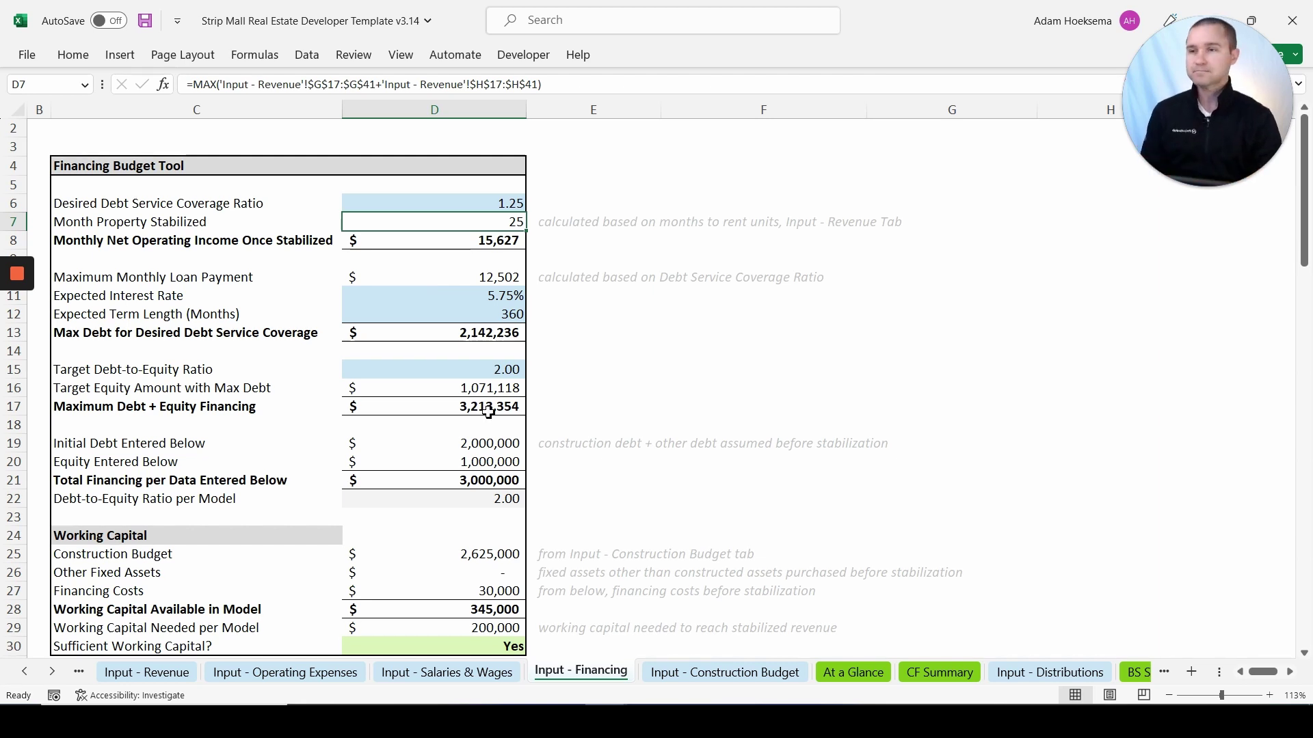
Step: On the Input - Construction Budget sheet, review the Hard Costs row's per unit amount and additional per property amount
{"action": "left_click", "coordinate": [711, 674]}
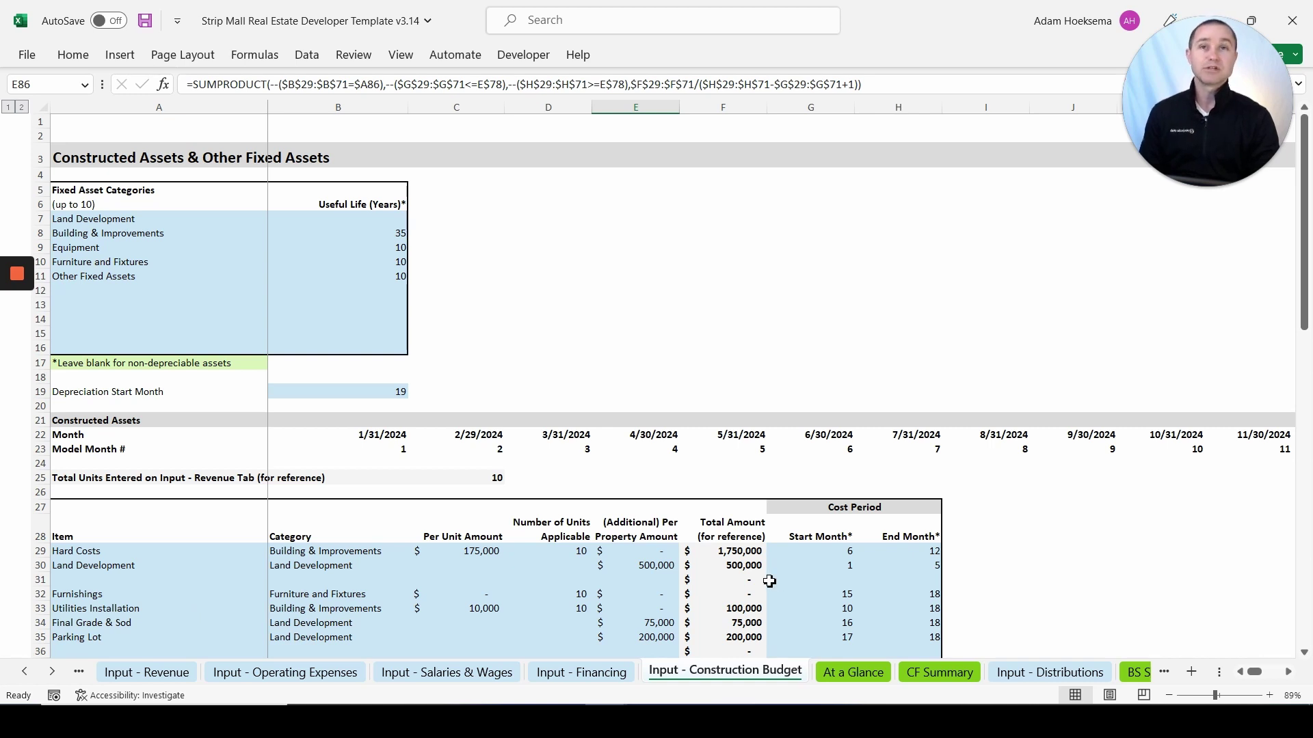
{"action": "scroll", "coordinate": [659, 569], "scroll_direction": "down", "scroll_amount": 3}
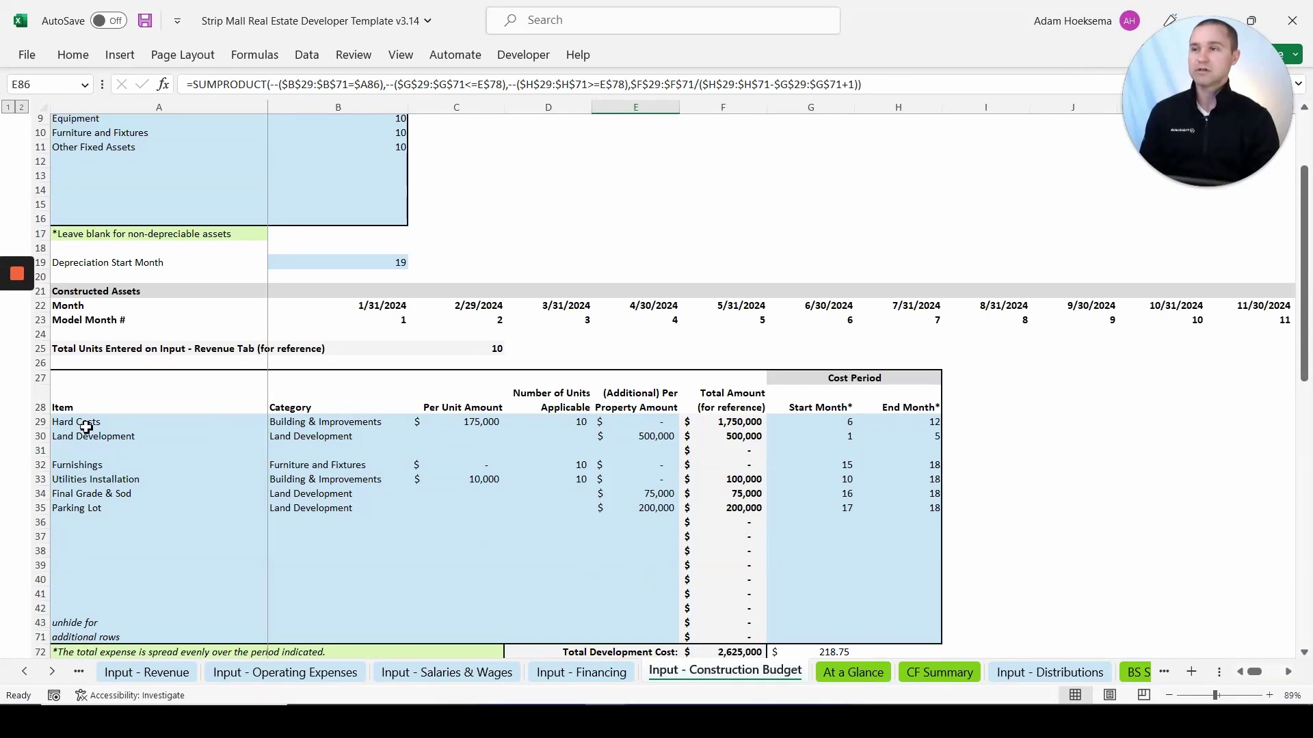
{"action": "left_click", "coordinate": [467, 424]}
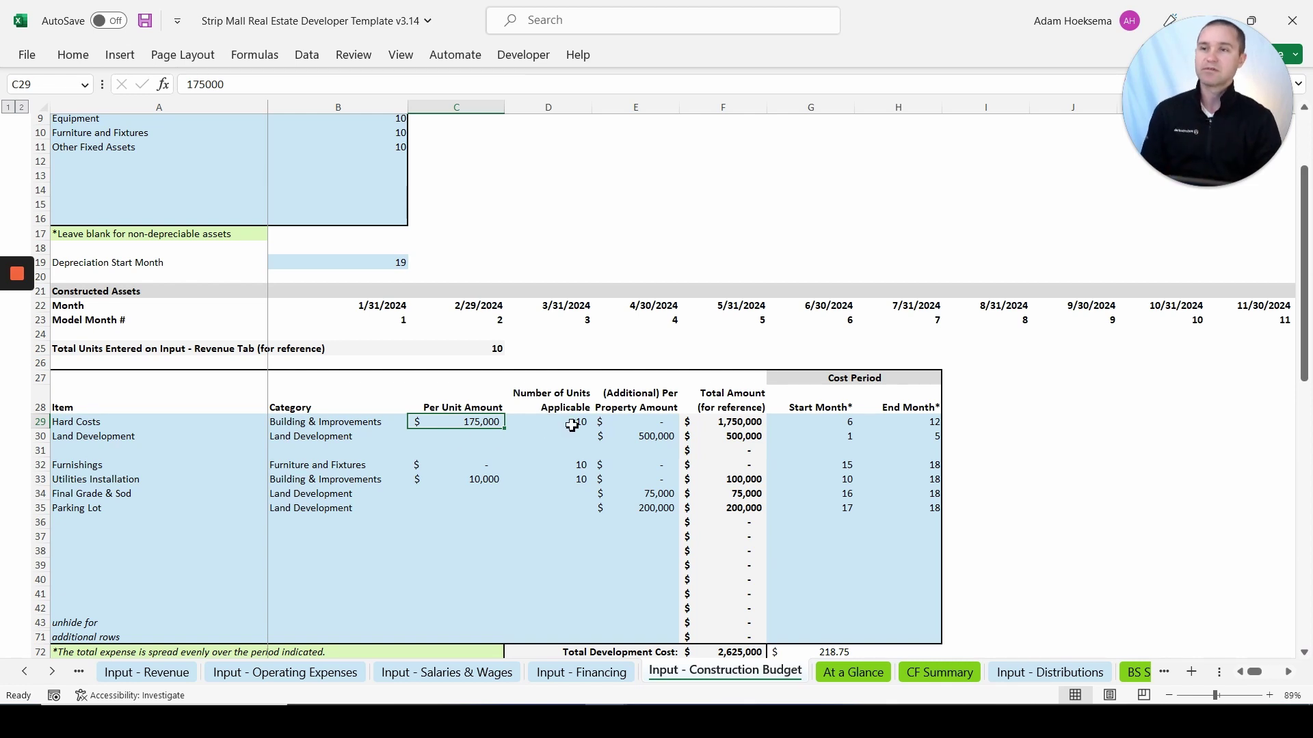
{"action": "left_click", "coordinate": [632, 423]}
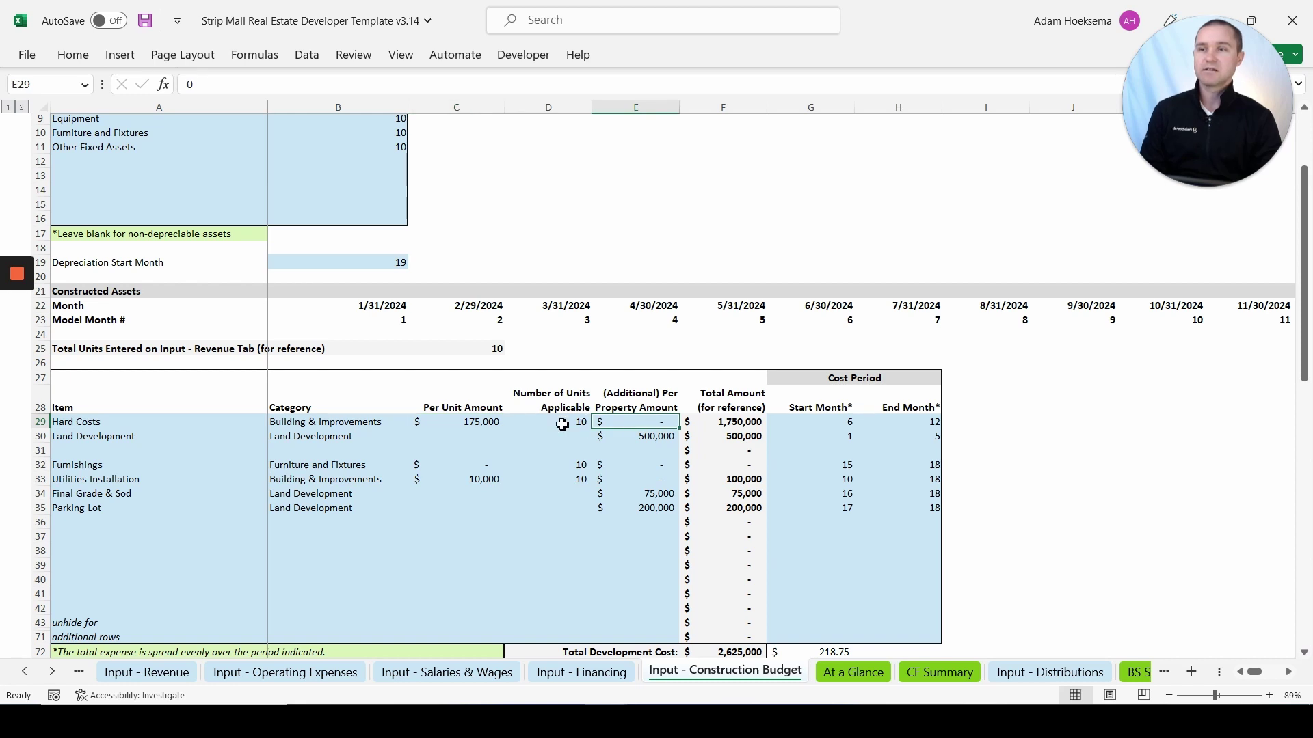
Step: Review the Land Development item in Constructed Assets, comparing its per property amount with the per unit amount field
{"action": "left_click", "coordinate": [641, 437]}
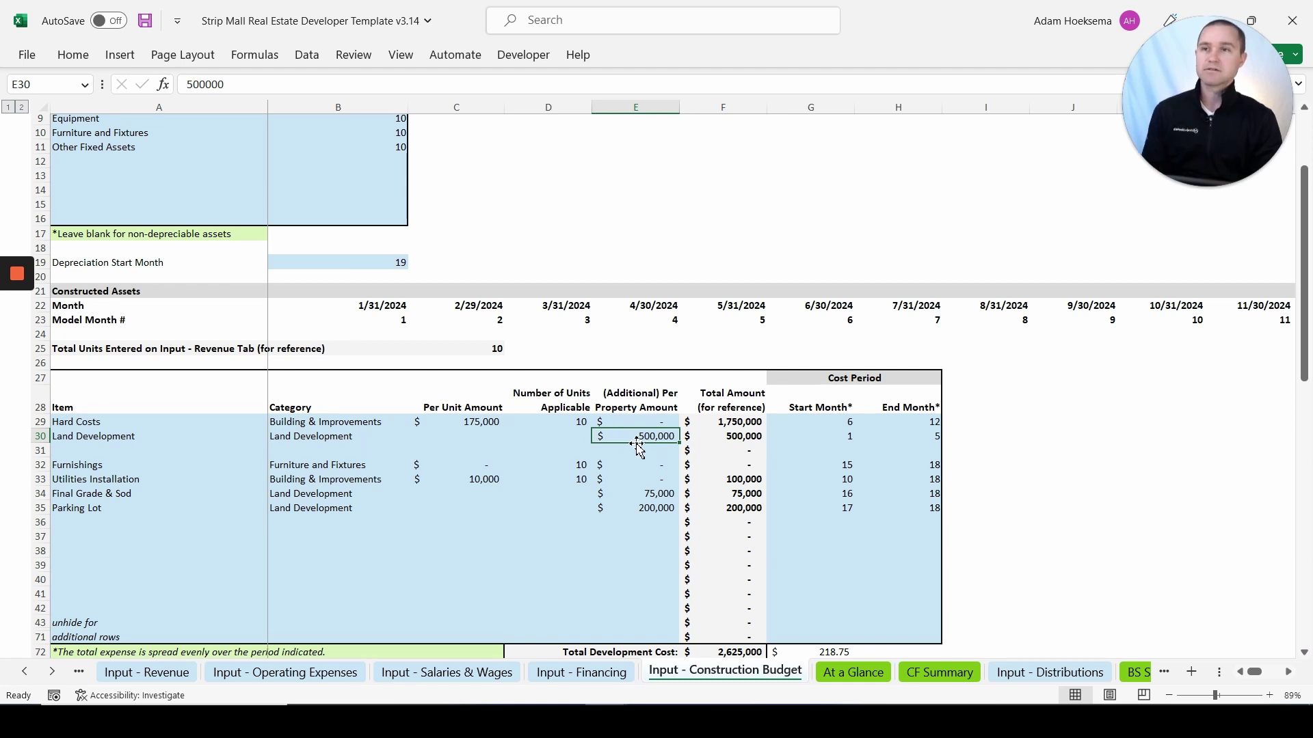
{"action": "left_click", "coordinate": [463, 436]}
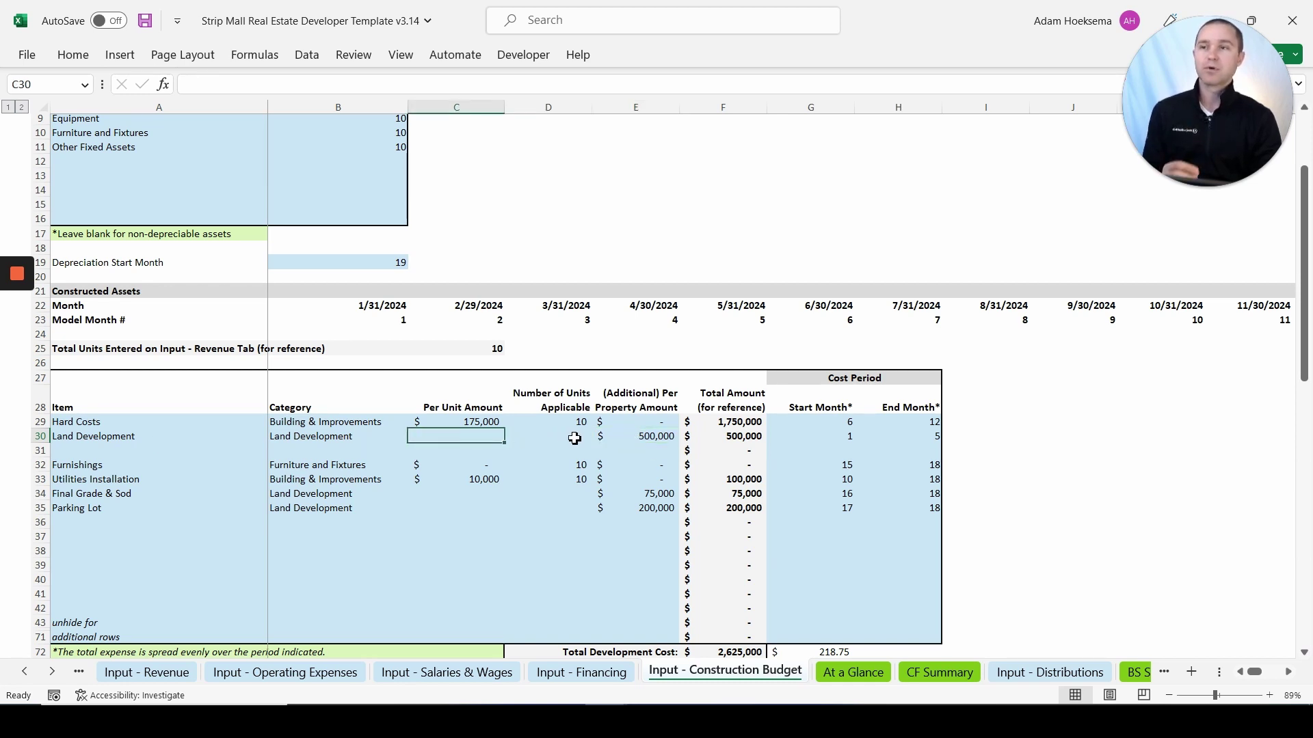
{"action": "left_click", "coordinate": [641, 438]}
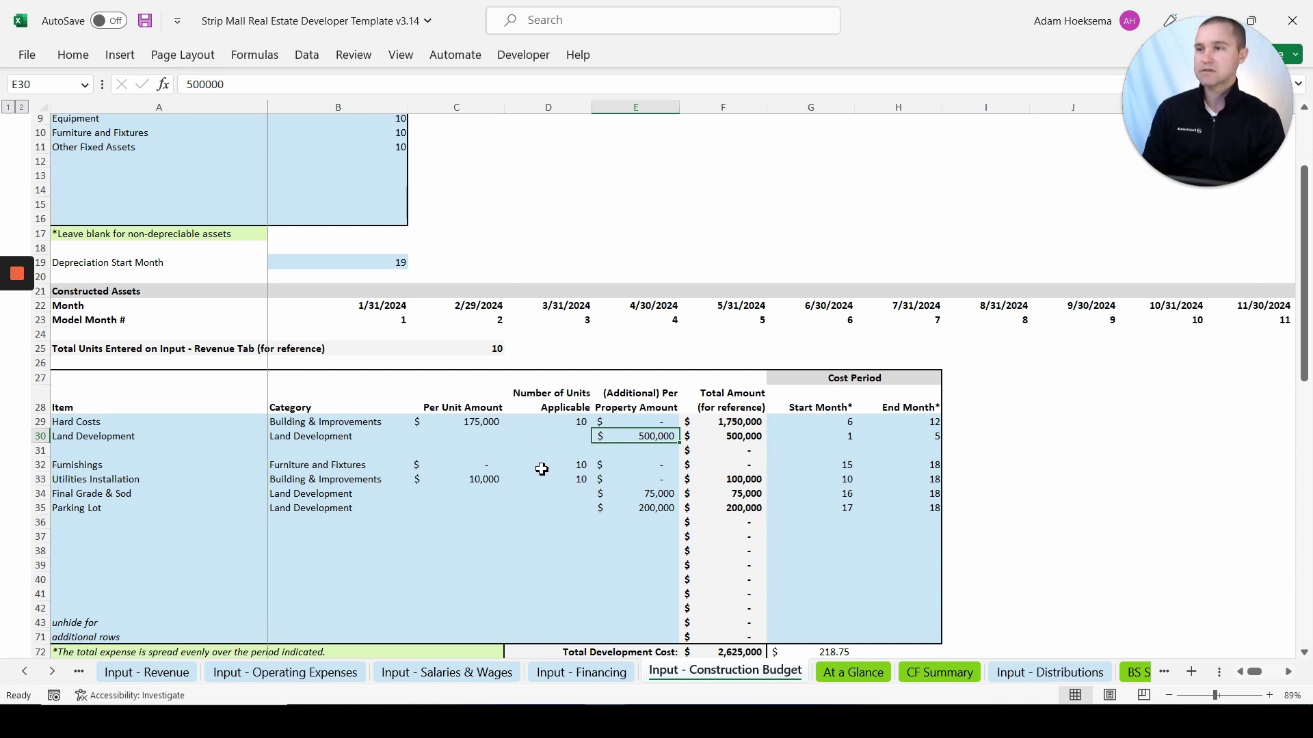
Step: Check the Utilities Installation per unit amount and the Hard Costs start month in the Constructed Assets table
{"action": "scroll", "coordinate": [542, 470], "scroll_direction": "down", "scroll_amount": 1}
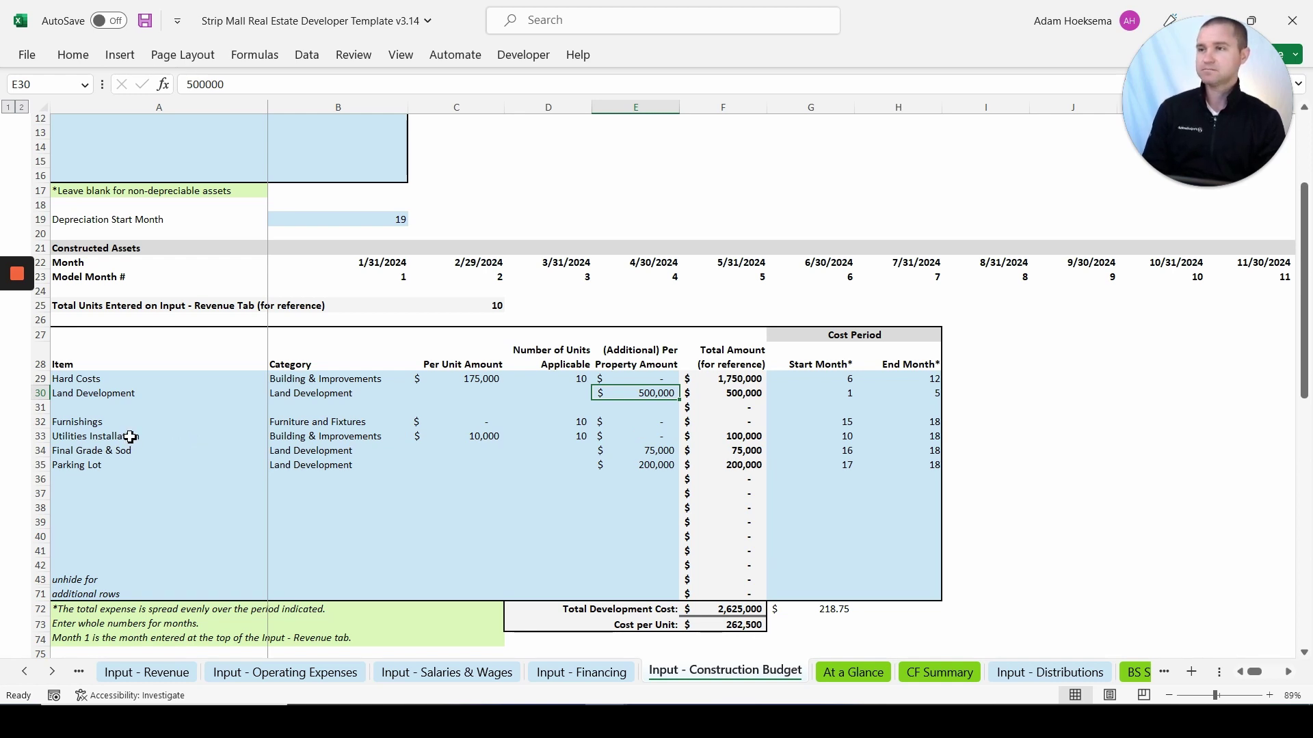
{"action": "left_click", "coordinate": [480, 435]}
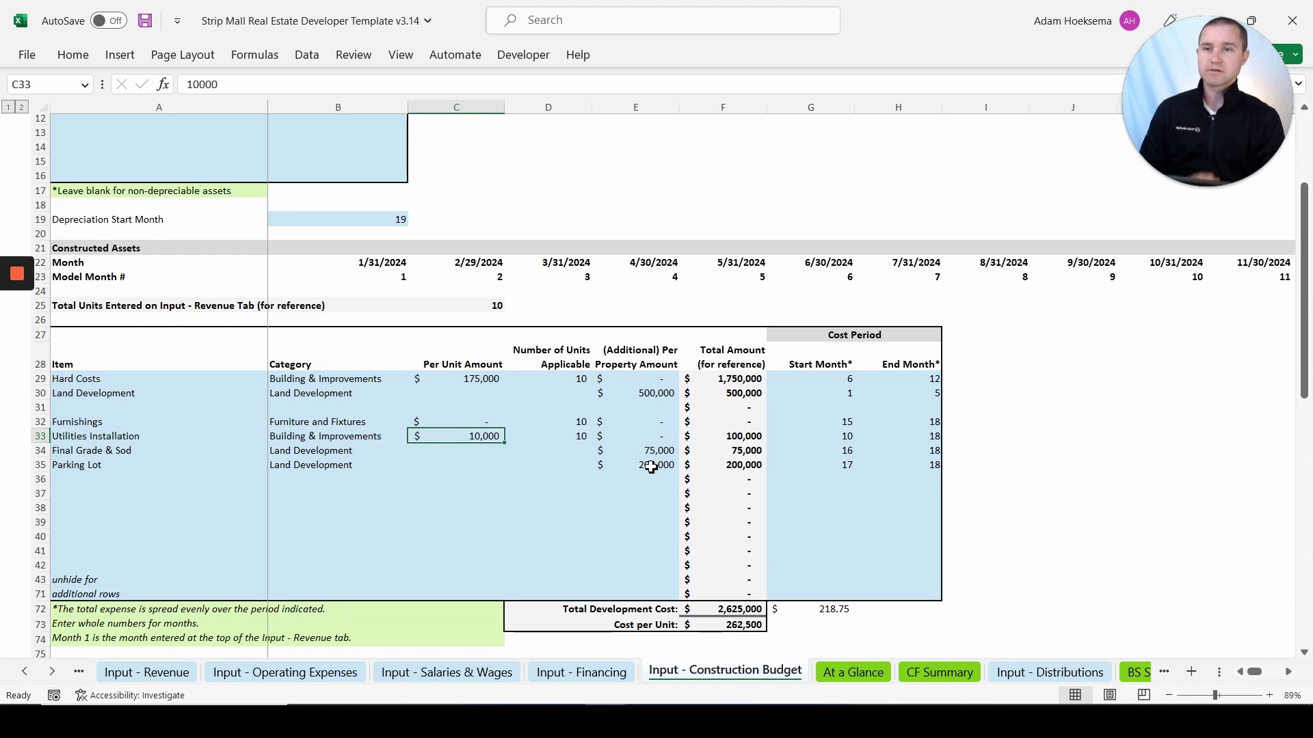
{"action": "left_click", "coordinate": [837, 380]}
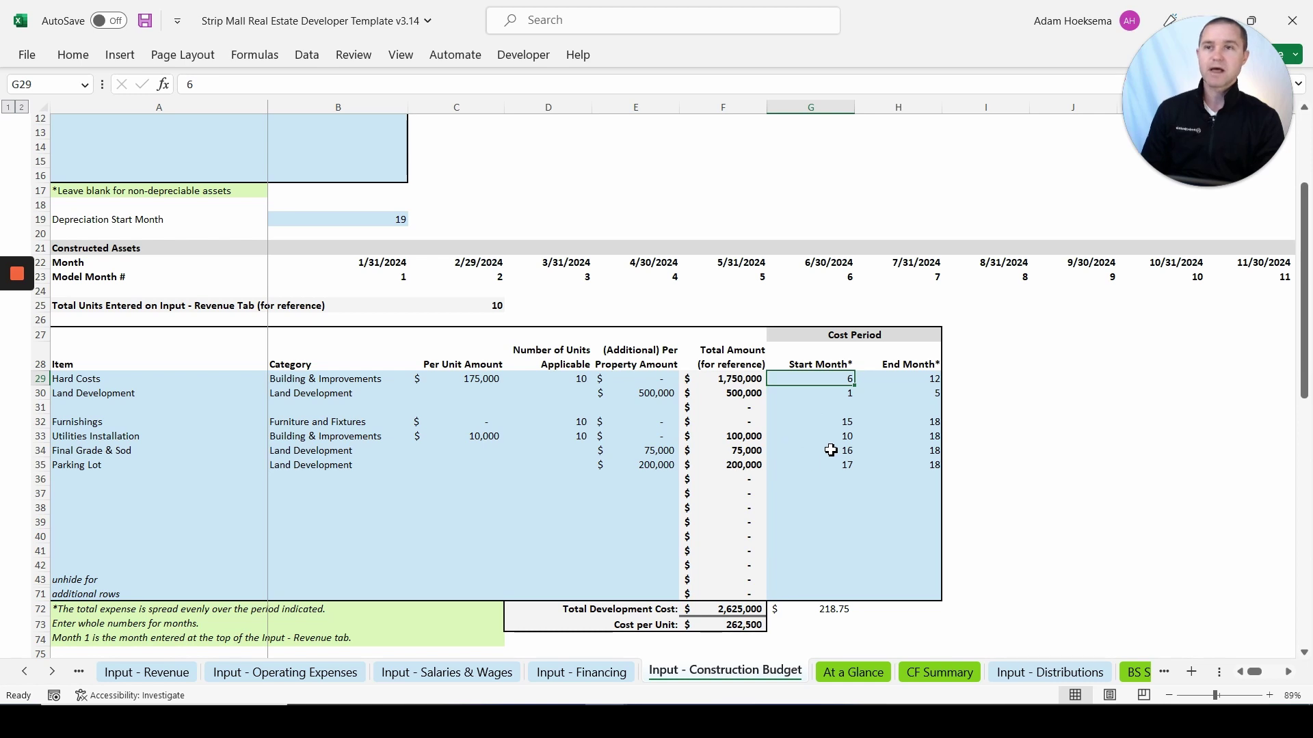
Step: Review the Fixed Assets (Other Than Initial Build) section, checking the value entered for Renovations
{"action": "scroll", "coordinate": [799, 478], "scroll_direction": "down", "scroll_amount": 4}
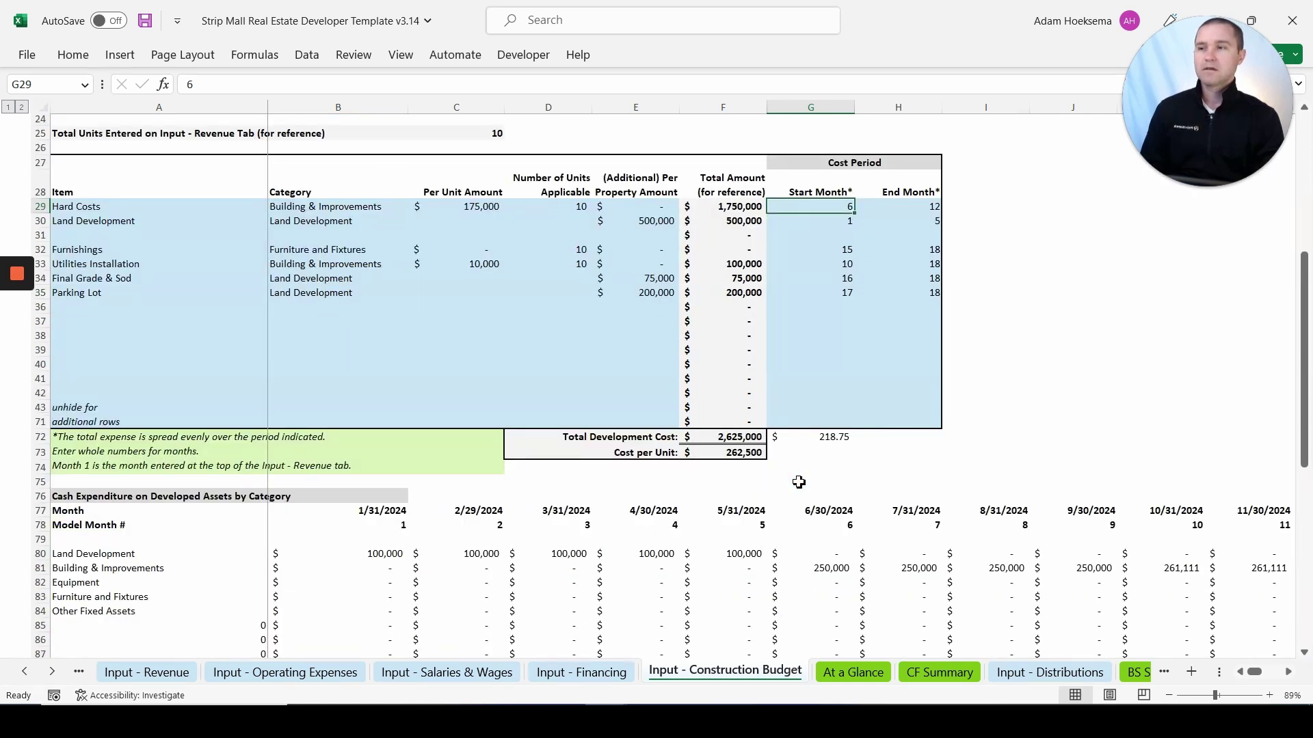
{"action": "scroll", "coordinate": [798, 484], "scroll_direction": "down", "scroll_amount": 9}
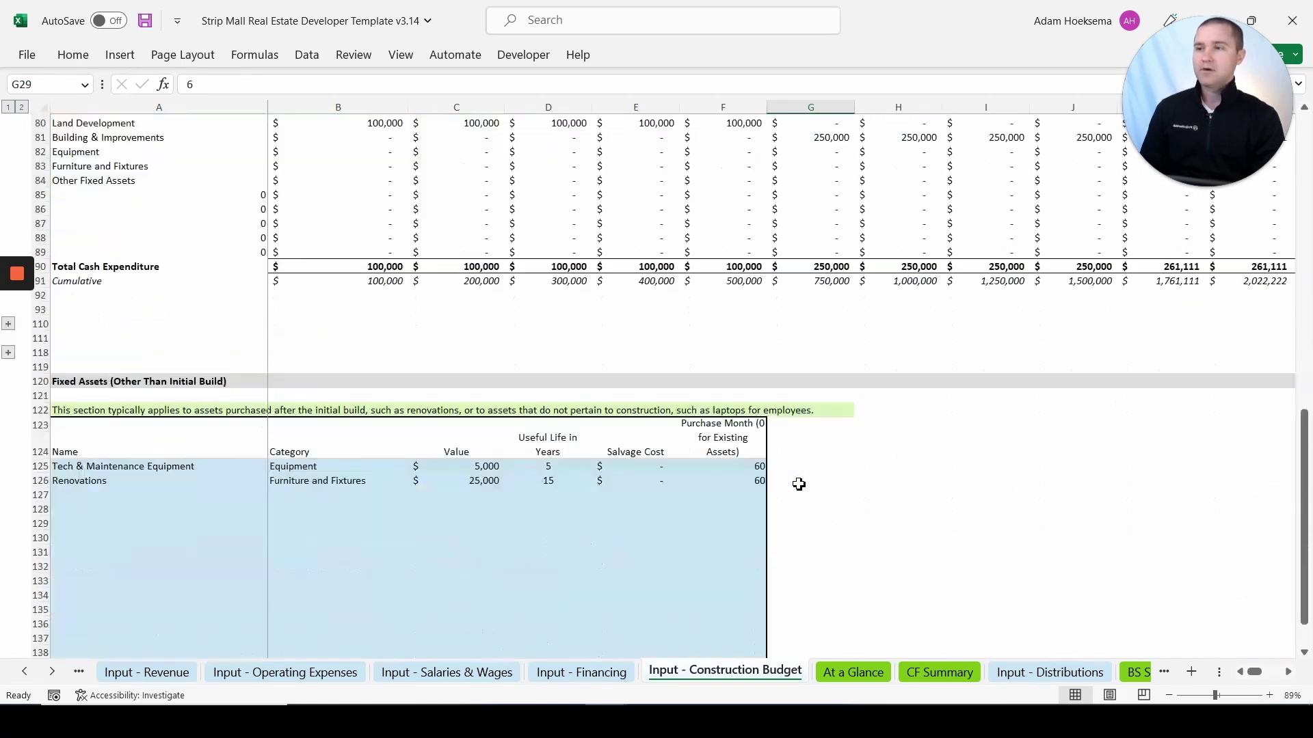
{"action": "scroll", "coordinate": [798, 484], "scroll_direction": "down", "scroll_amount": 1}
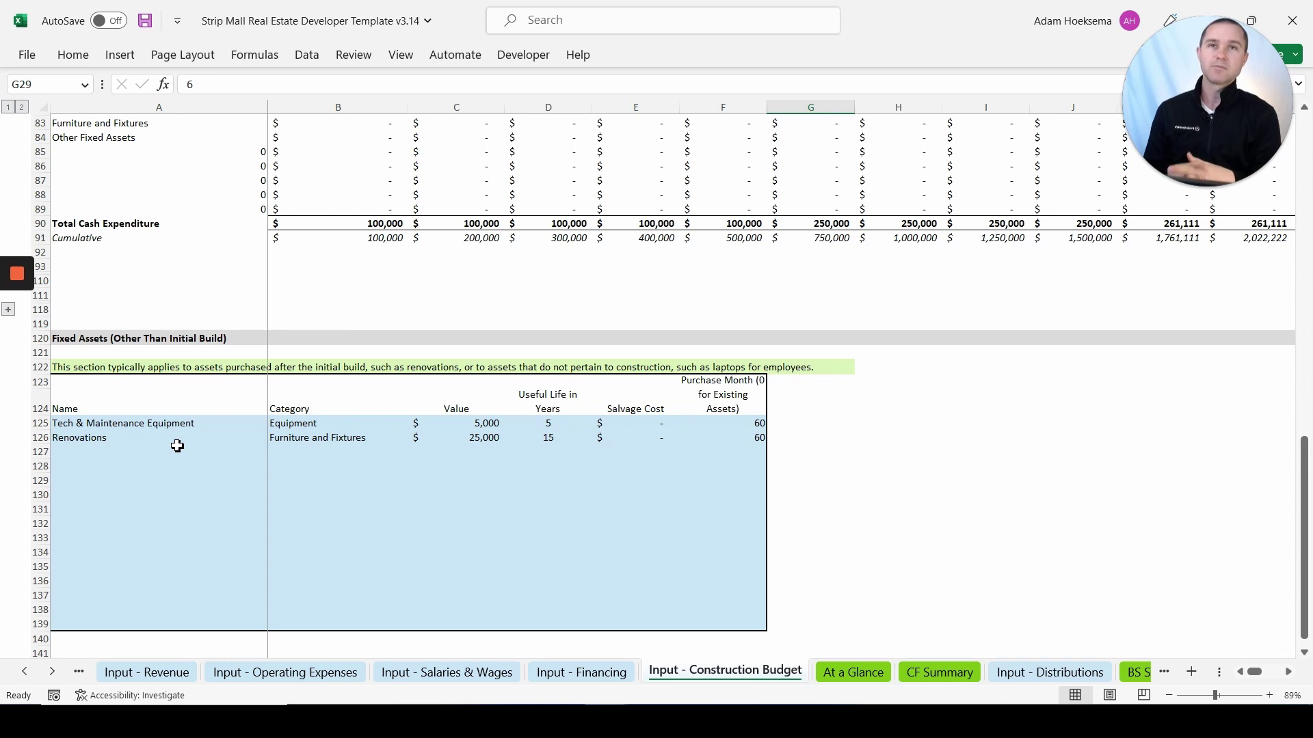
{"action": "left_click", "coordinate": [482, 439]}
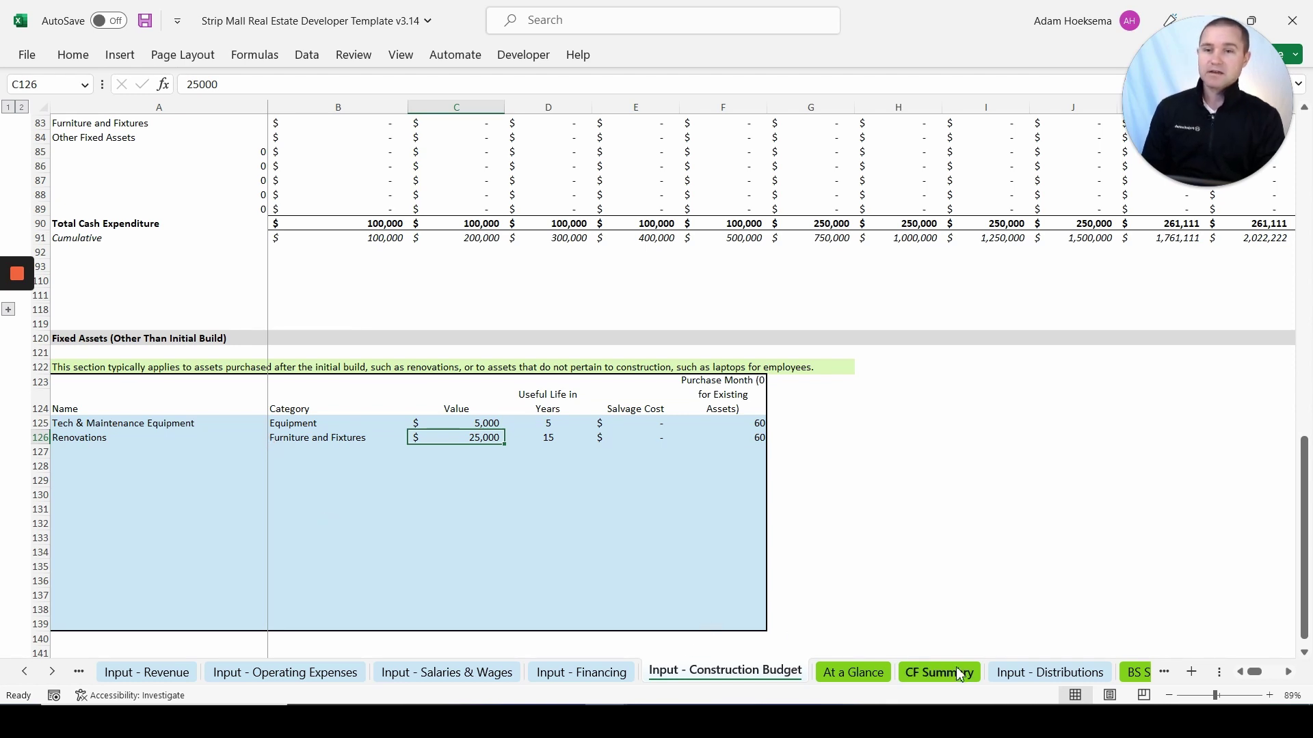
Step: On the Input - Distributions sheet, check the Year 5 Cash Before Distributions formula and the Year 6 Cash Reserve %
{"action": "left_click", "coordinate": [1023, 673]}
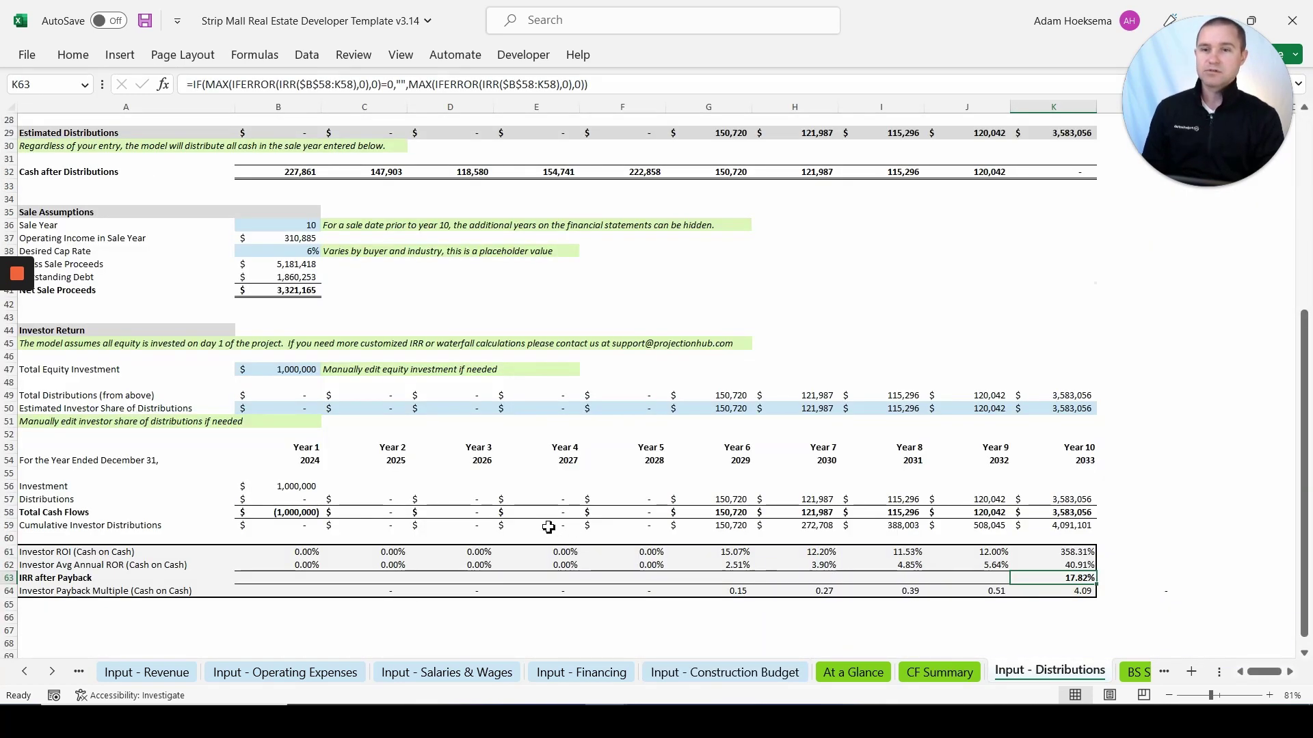
{"action": "scroll", "coordinate": [548, 526], "scroll_direction": "up", "scroll_amount": 9}
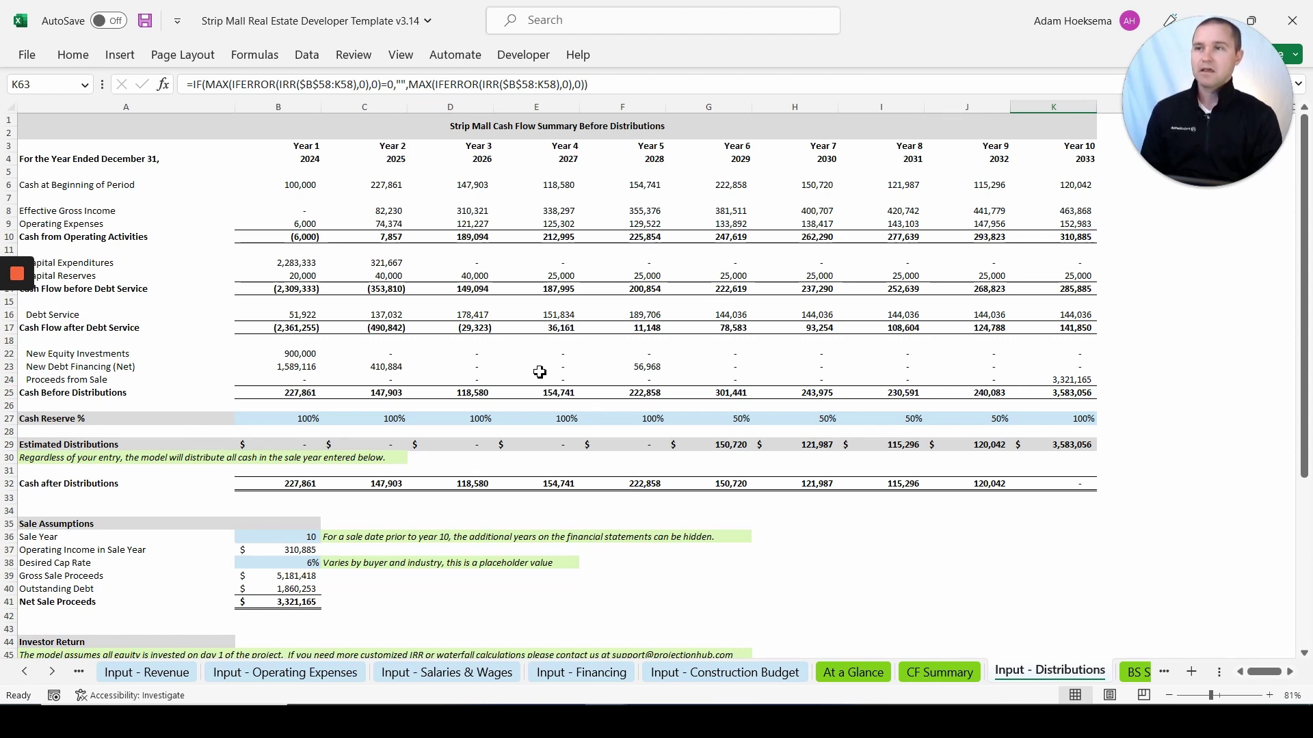
{"action": "left_click", "coordinate": [621, 396]}
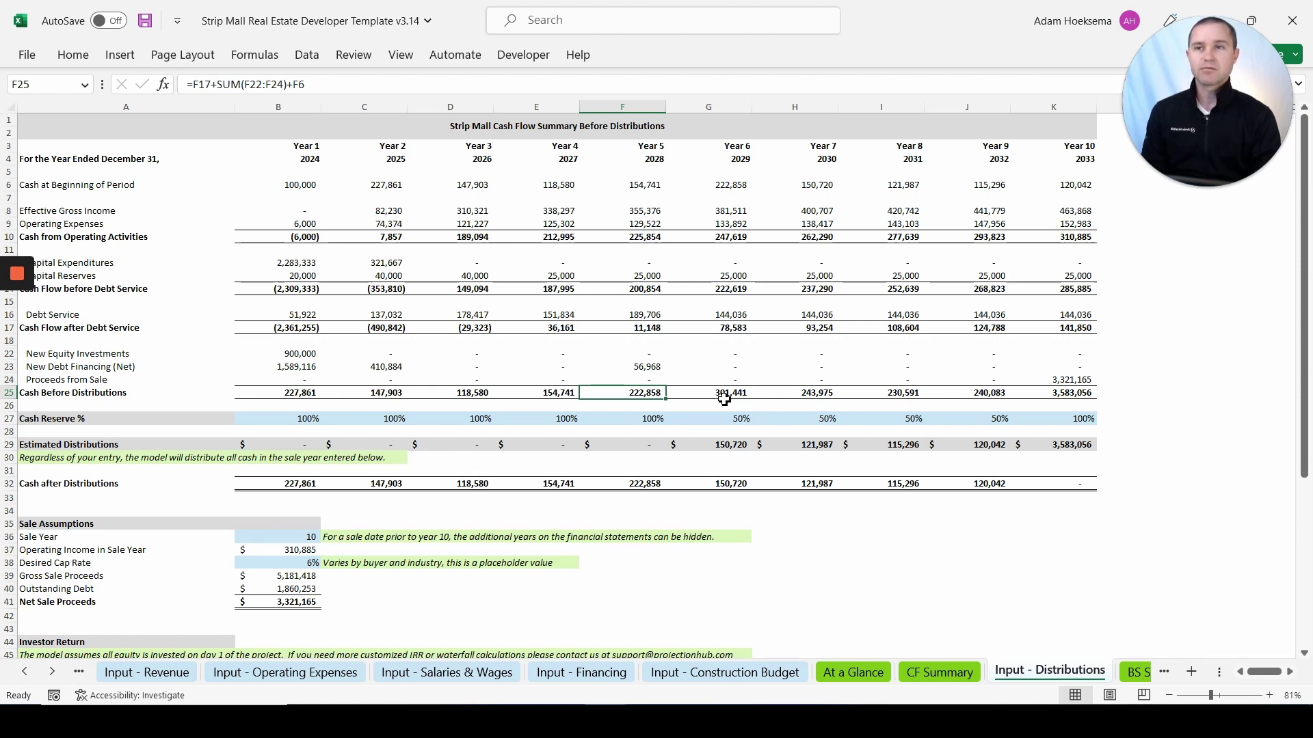
{"action": "left_click", "coordinate": [720, 420]}
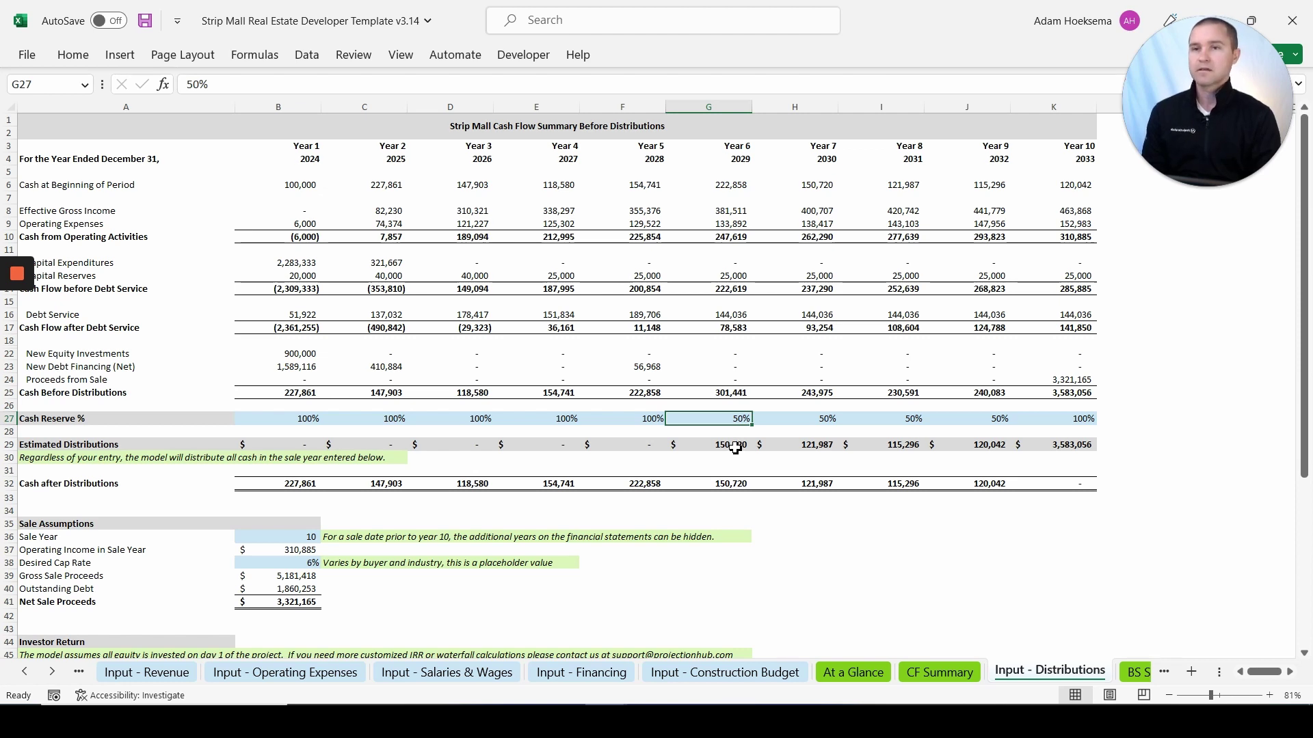
Step: Check the Sale Year and Desired Cap Rate inputs in the Sale Assumptions section
{"action": "scroll", "coordinate": [737, 441], "scroll_direction": "down", "scroll_amount": 2}
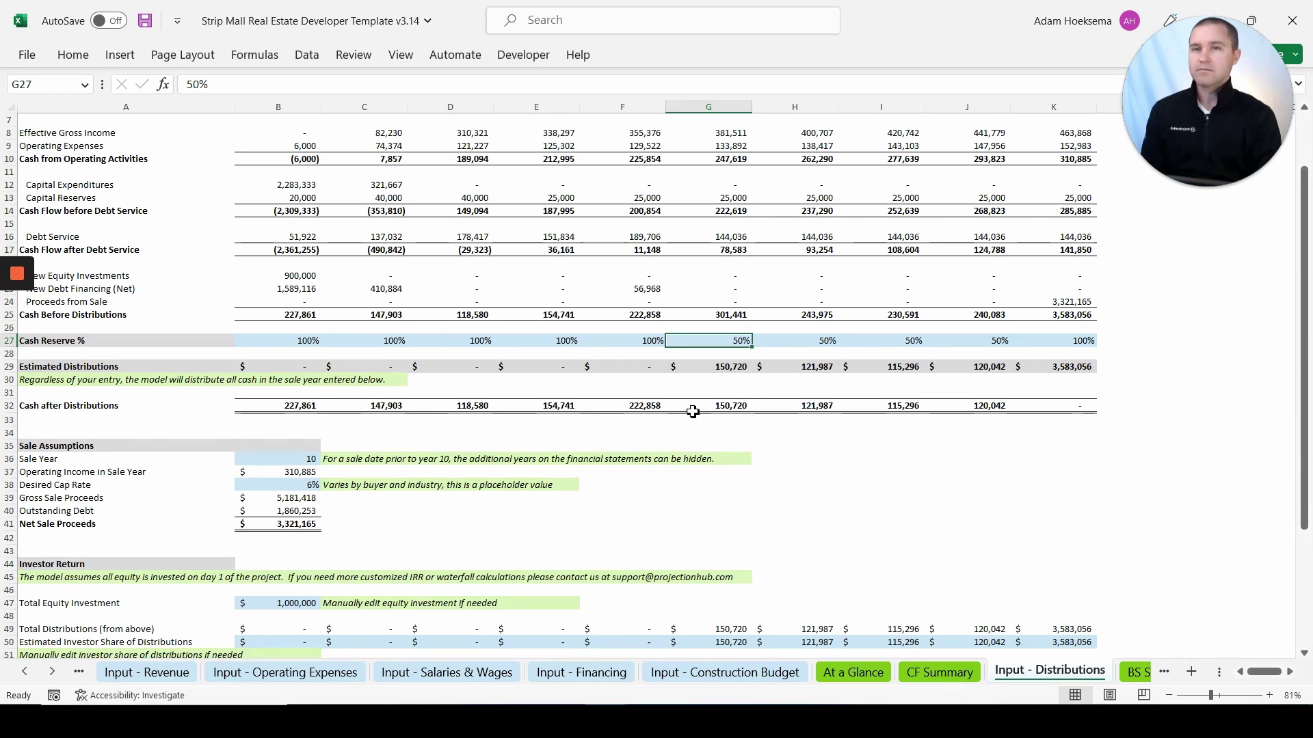
{"action": "scroll", "coordinate": [711, 342], "scroll_direction": "down", "scroll_amount": 1}
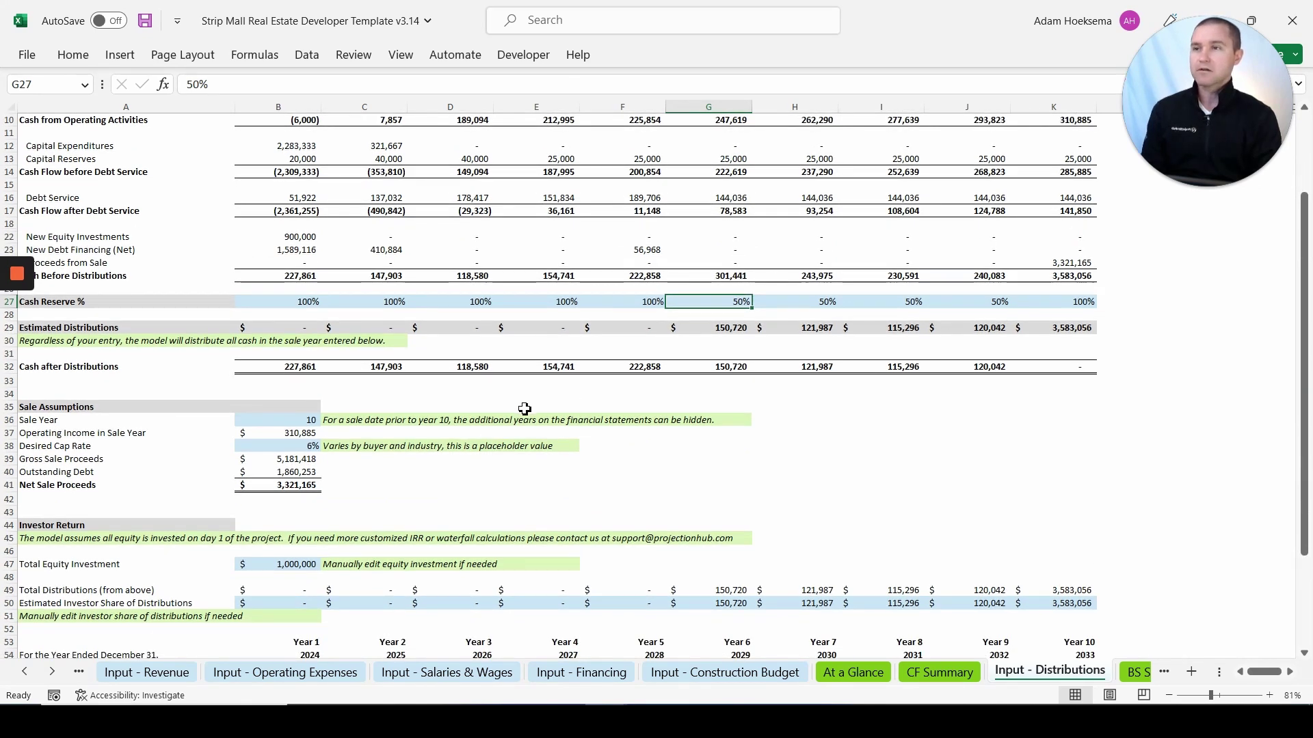
{"action": "scroll", "coordinate": [342, 393], "scroll_direction": "down", "scroll_amount": 1}
{"action": "left_click", "coordinate": [279, 380]}
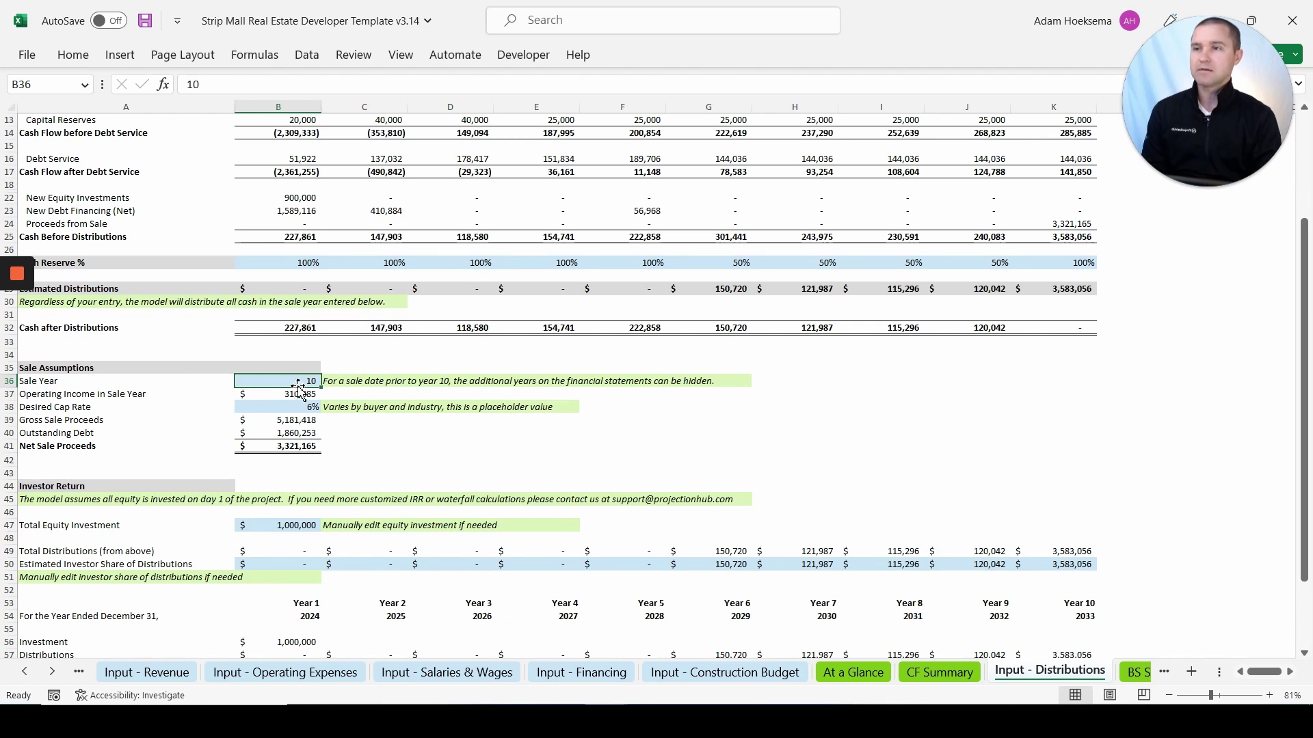
{"action": "left_click", "coordinate": [273, 406]}
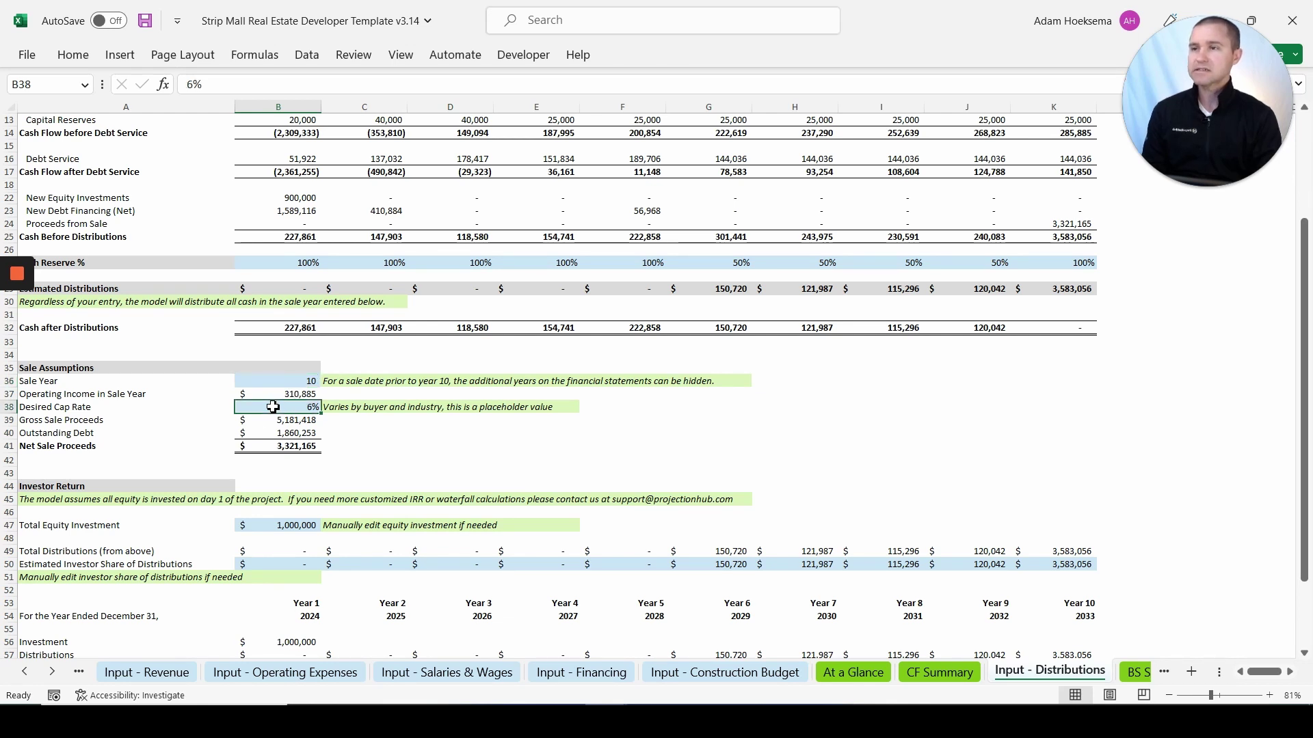
Step: Review the Investor Return section, checking the Total Equity Investment formula and the Year 10 IRR after Payback formula
{"action": "scroll", "coordinate": [262, 446], "scroll_direction": "down", "scroll_amount": 3}
{"action": "left_click", "coordinate": [280, 447]}
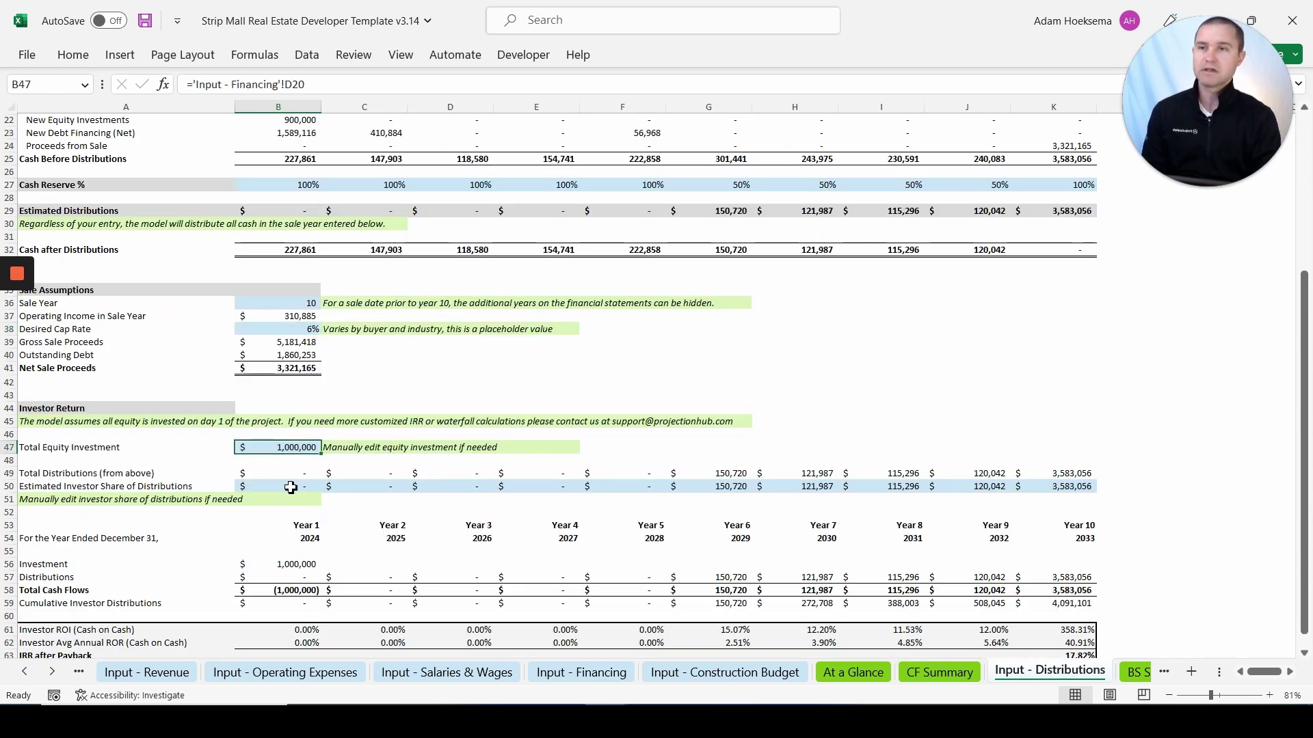
{"action": "scroll", "coordinate": [365, 487], "scroll_direction": "down", "scroll_amount": 3}
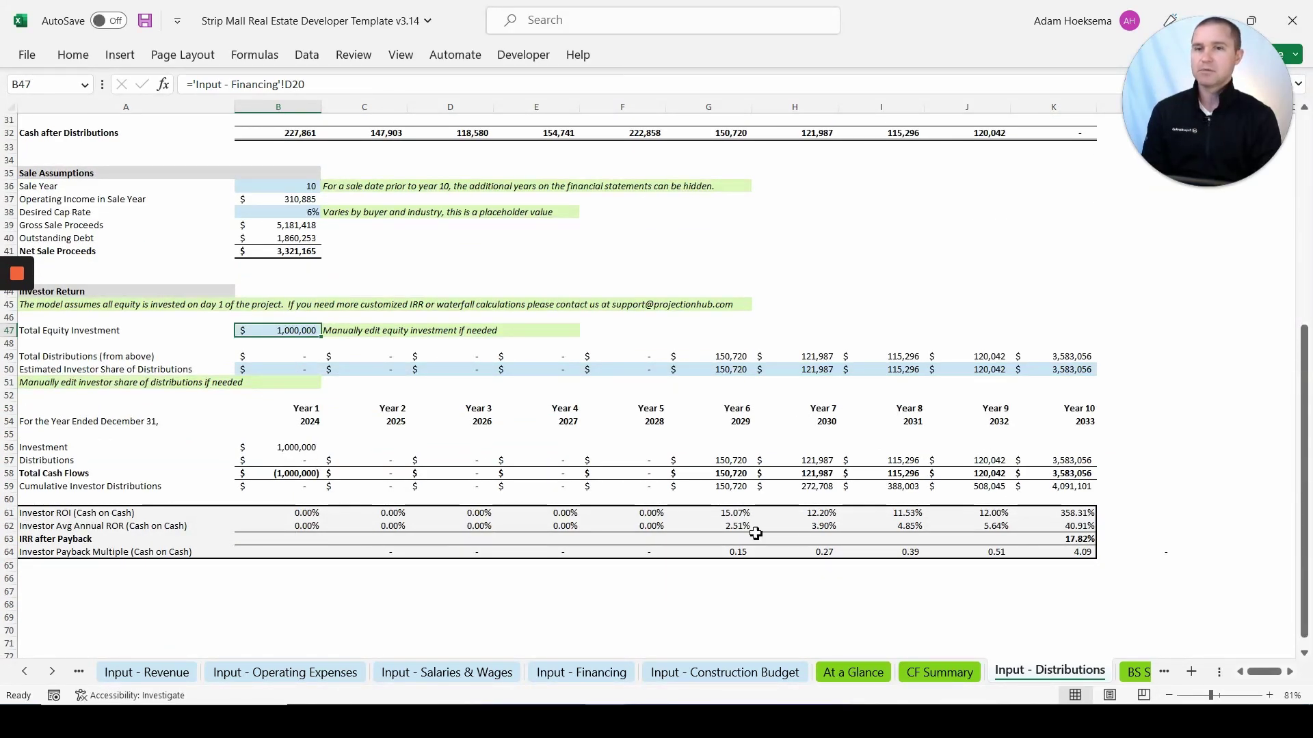
{"action": "left_click", "coordinate": [1081, 540]}
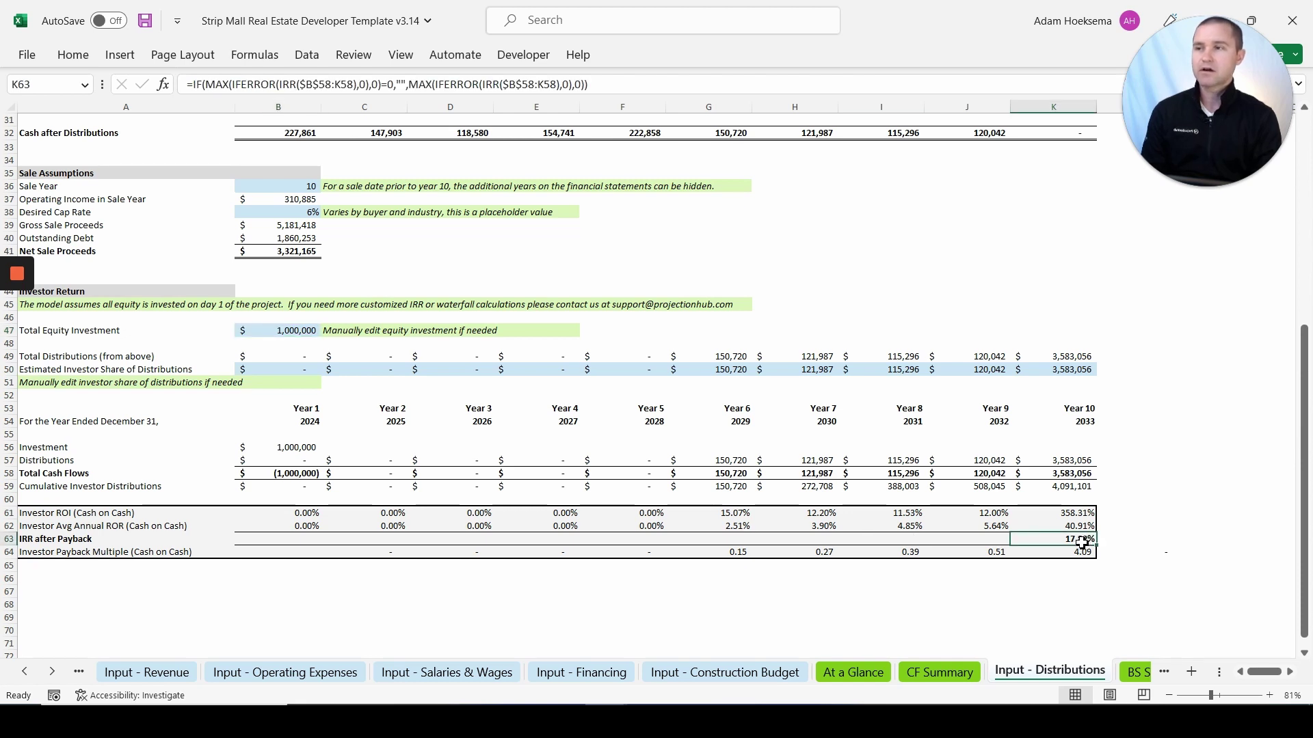